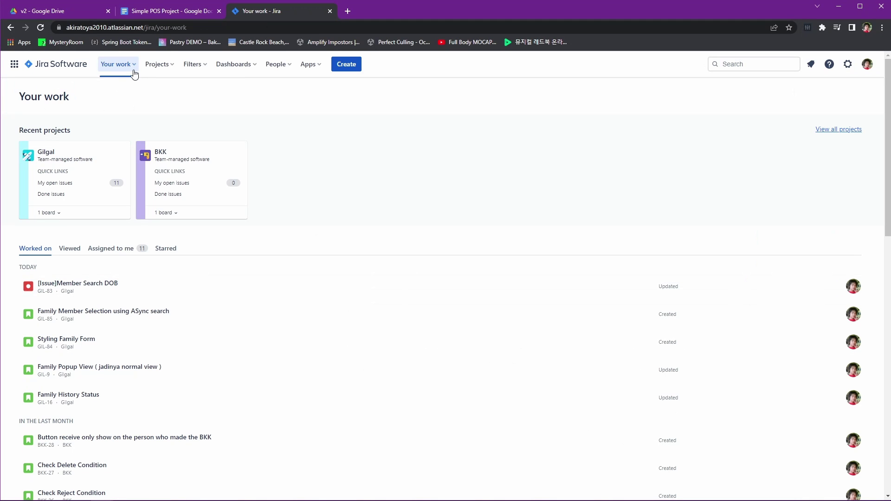
- From Projects, create a project with the Scrum template as a team-managed project
{"action": "left_click", "coordinate": [133, 71]}
{"action": "left_click", "coordinate": [133, 72]}
{"action": "left_click", "coordinate": [163, 69]}
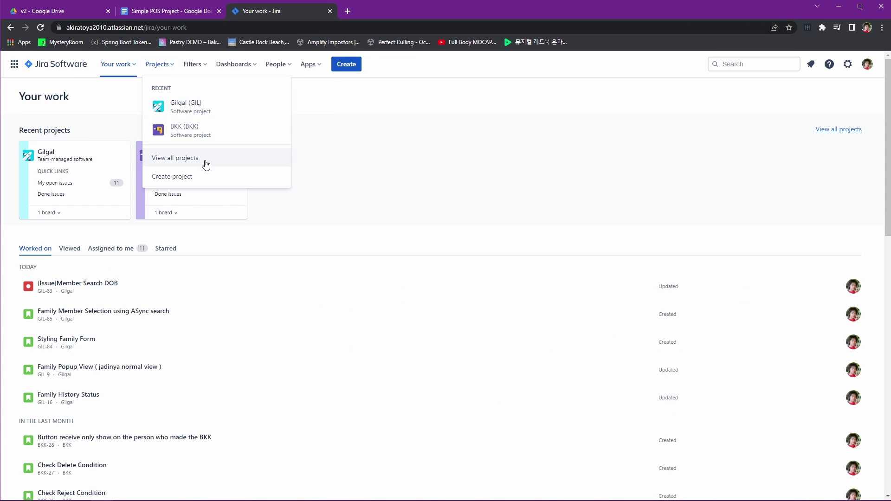
{"action": "left_click", "coordinate": [185, 177]}
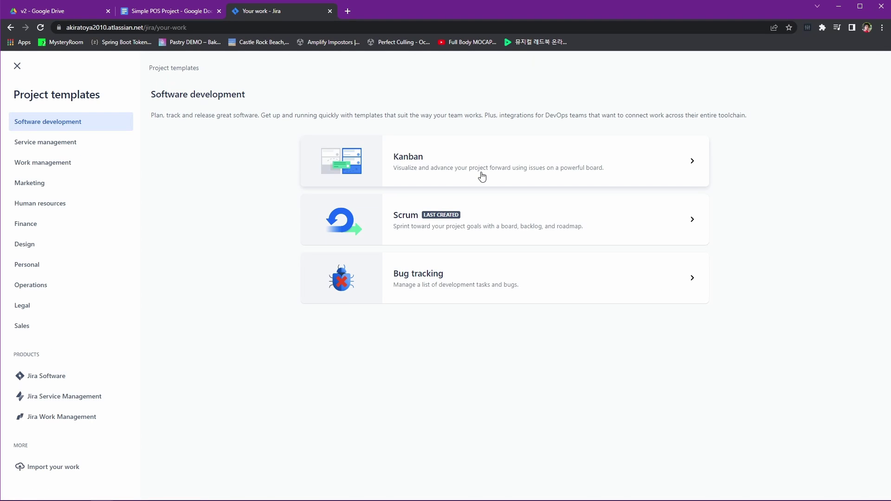
{"action": "left_click", "coordinate": [528, 228]}
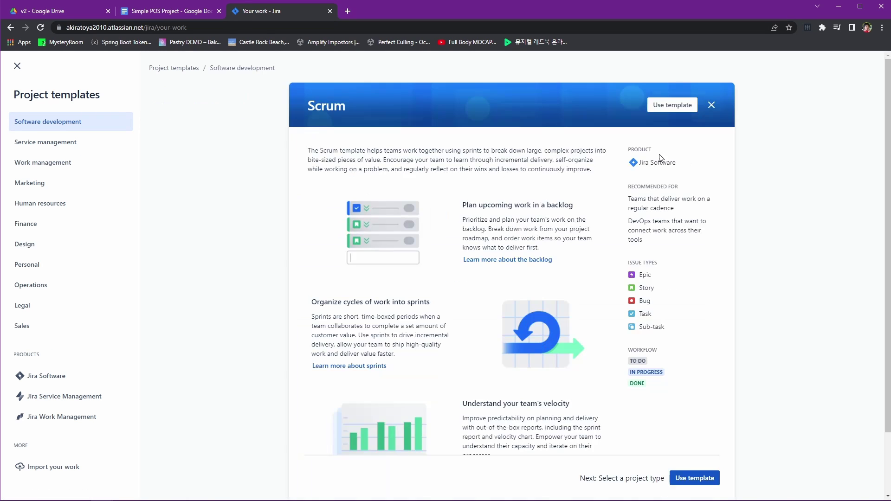
{"action": "left_click", "coordinate": [676, 112]}
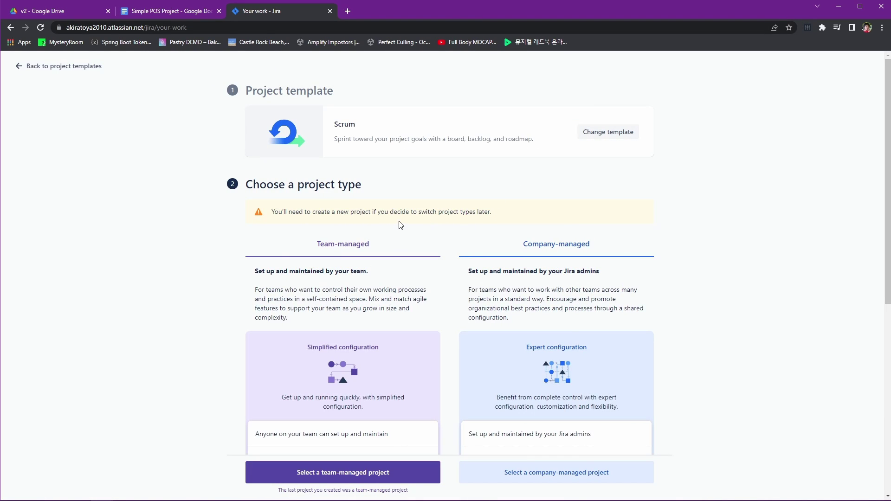
{"action": "scroll", "coordinate": [400, 225], "scroll_direction": "down", "scroll_amount": 7}
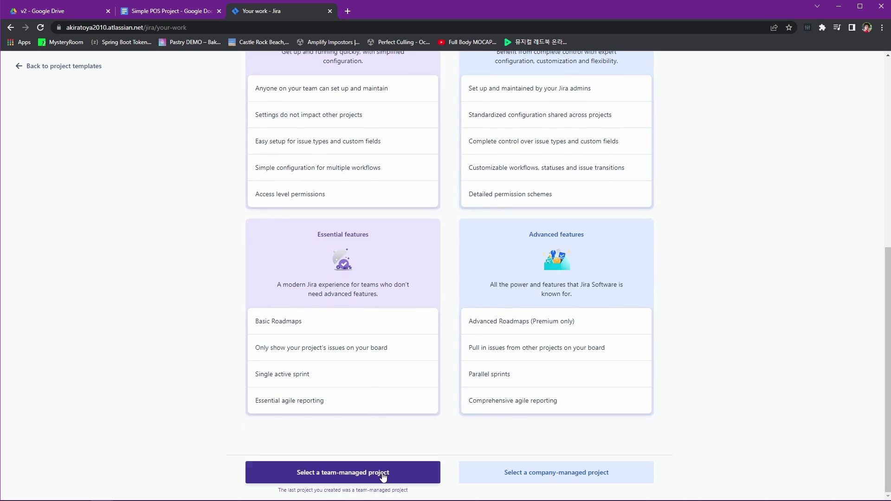
{"action": "left_click", "coordinate": [383, 475]}
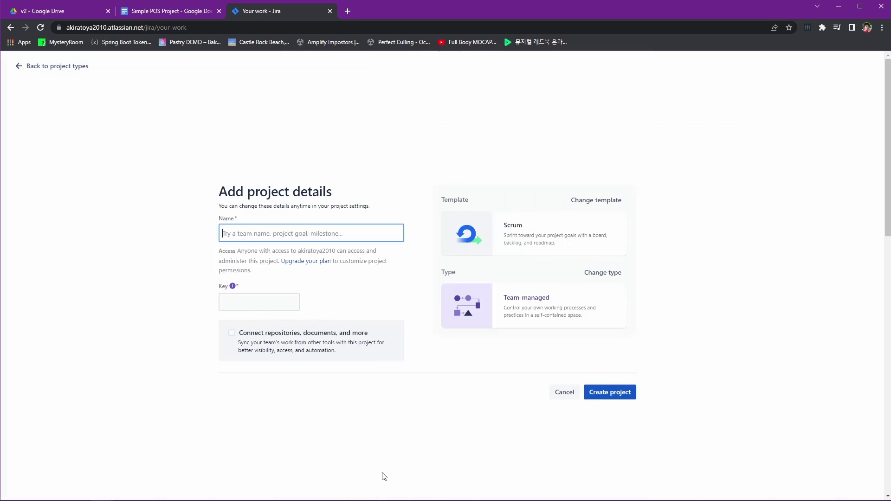
- Name the project 'deReal POS', set its key to DRPOS, and create it
{"action": "left_click", "coordinate": [343, 233]}
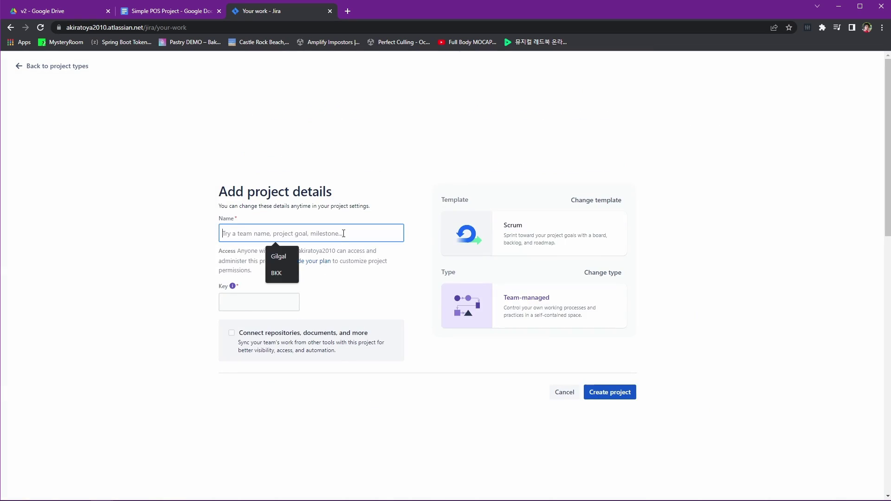
{"action": "type", "text": "deREal"}
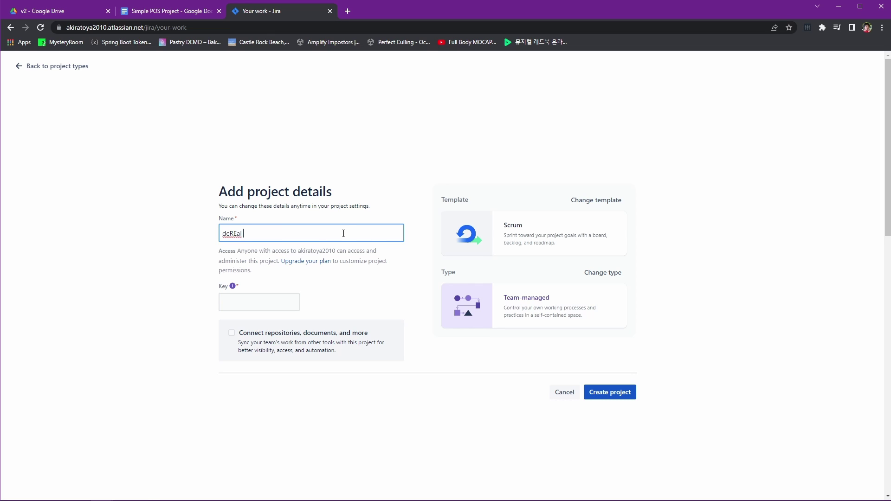
{"action": "key", "text": "BackSpace"}
{"action": "key", "text": "BackSpace"}
{"action": "key", "text": "BackSpace"}
{"action": "type", "text": "eal POS"}
{"action": "left_click", "coordinate": [257, 304]}
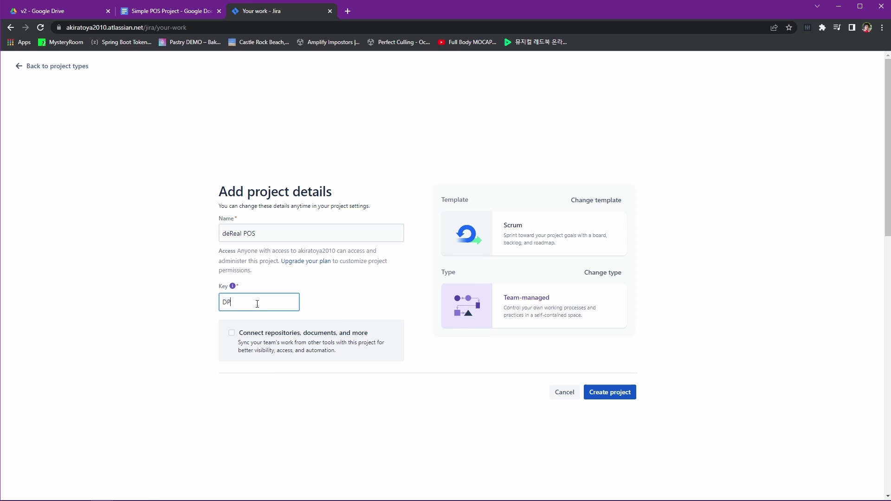
{"action": "type", "text": "POS"}
{"action": "left_click", "coordinate": [599, 394]}
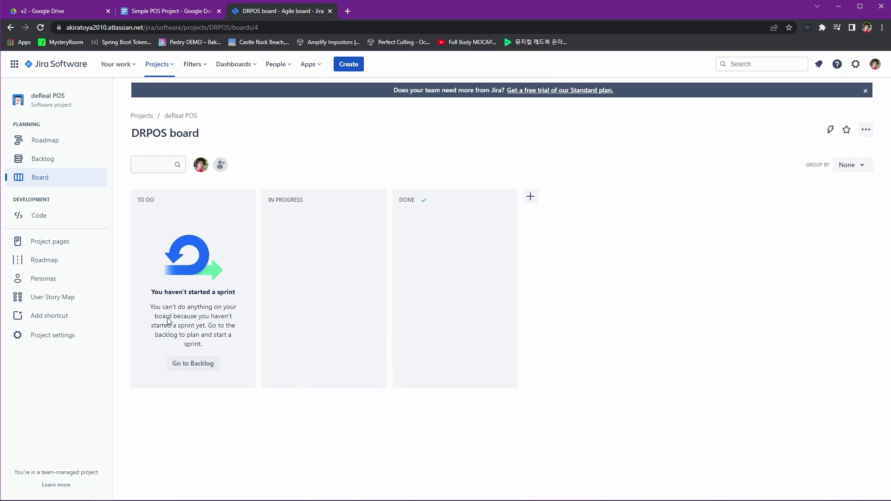
- Go from the sidebar's Backlog and Roadmap to the project's User Story Map
{"action": "left_click", "coordinate": [63, 166]}
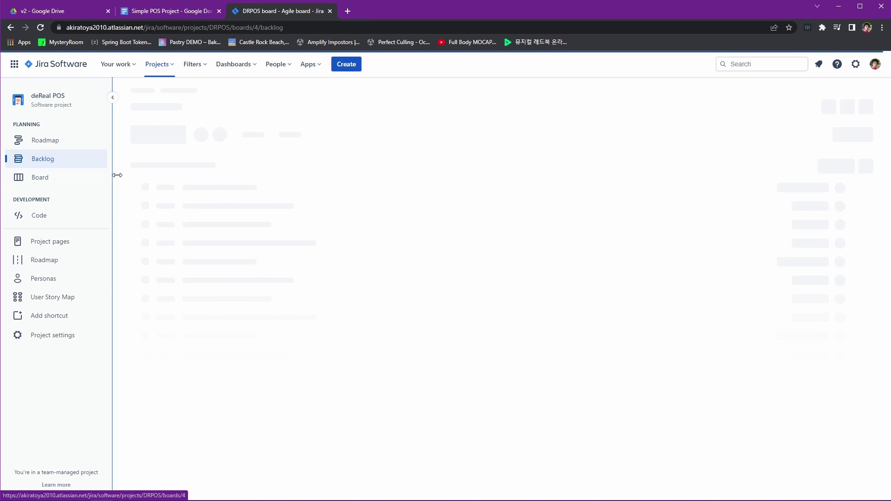
{"action": "left_click", "coordinate": [55, 146]}
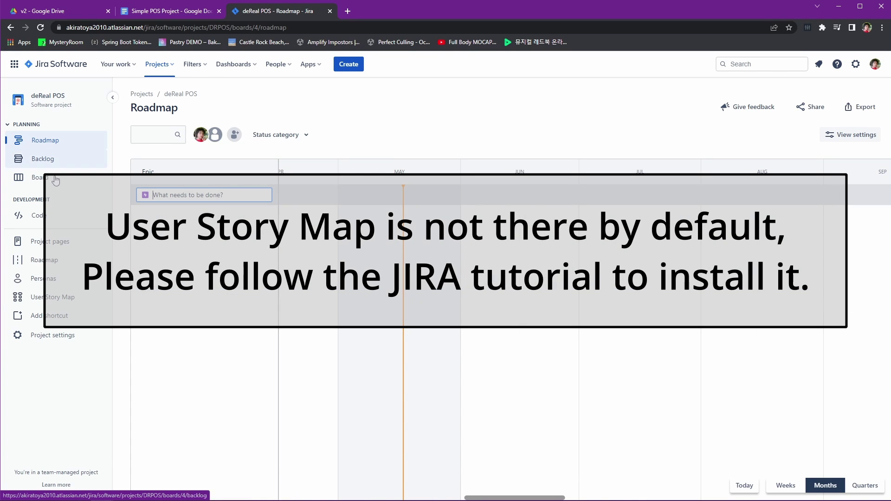
{"action": "left_click", "coordinate": [52, 299]}
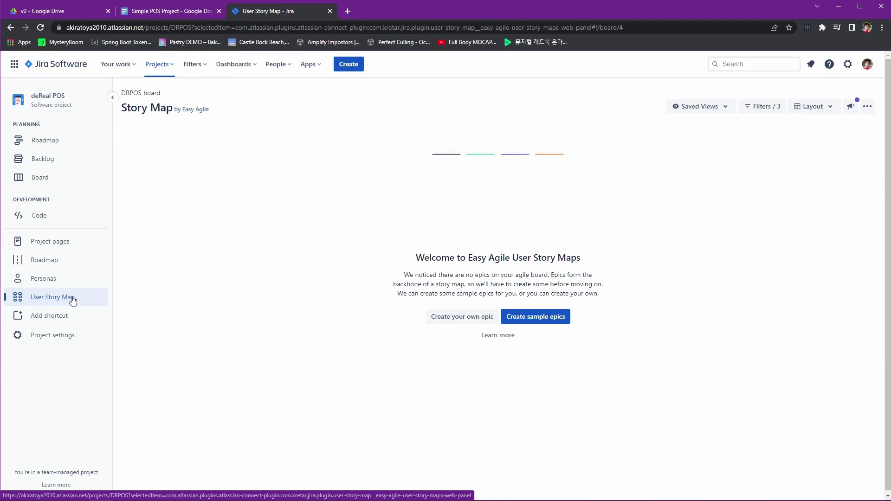
- After checking the requirements doc, create a custom Epic with summary 'Product'
{"action": "key", "text": "ctrl+shift+Tab"}
{"action": "scroll", "coordinate": [513, 371], "scroll_direction": "up", "scroll_amount": 5}
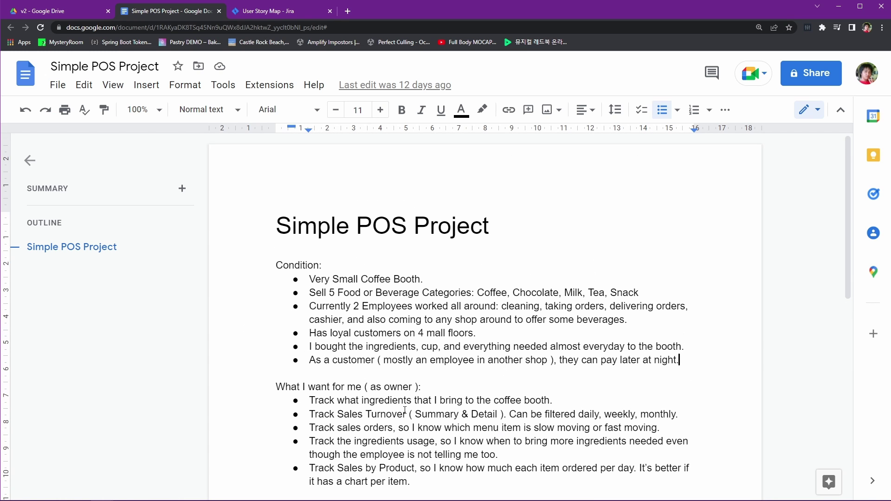
{"action": "key", "text": "ctrl+Tab"}
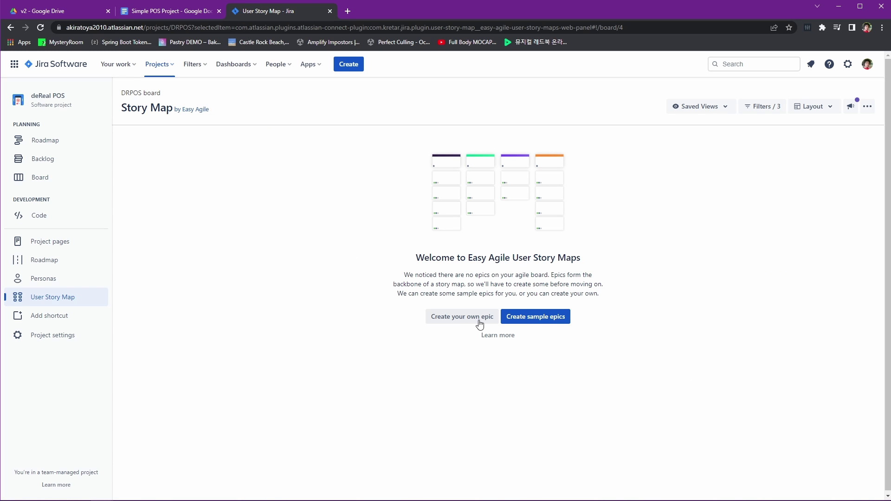
{"action": "left_click", "coordinate": [480, 324]}
{"action": "left_click", "coordinate": [376, 159]}
{"action": "left_click", "coordinate": [576, 180]}
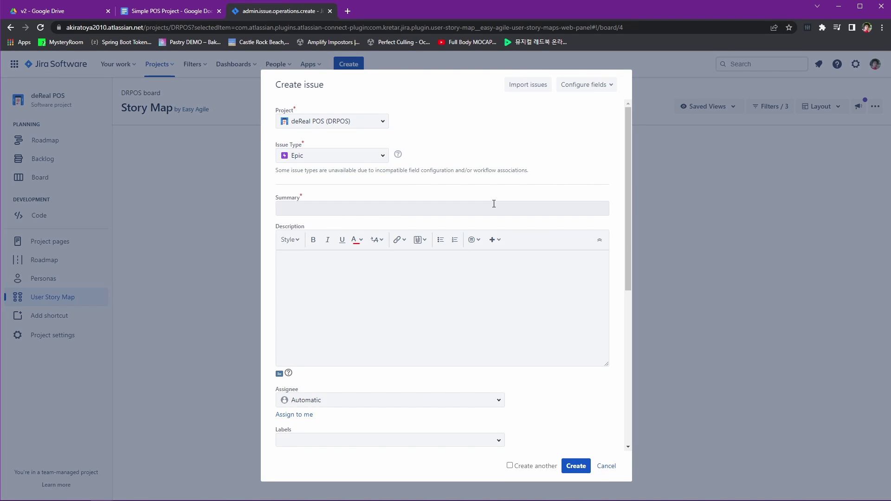
{"action": "left_click", "coordinate": [494, 204]}
{"action": "type", "text": "Product"}
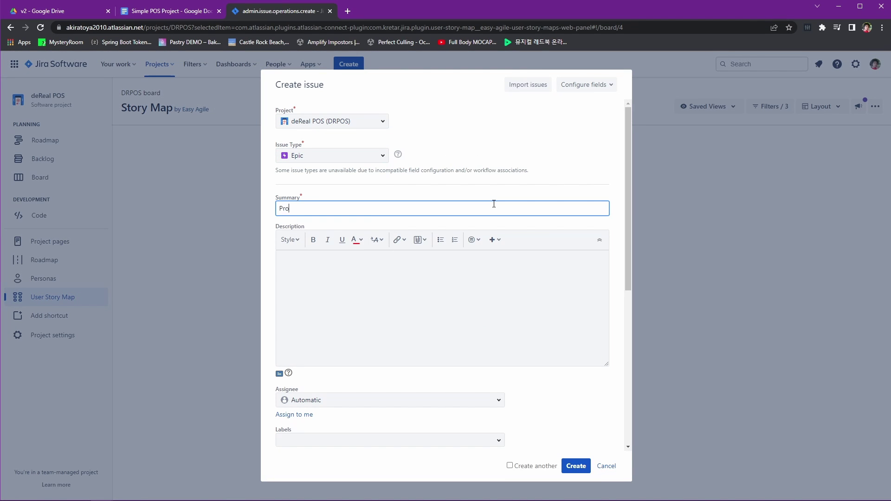
{"action": "left_click", "coordinate": [440, 306]}
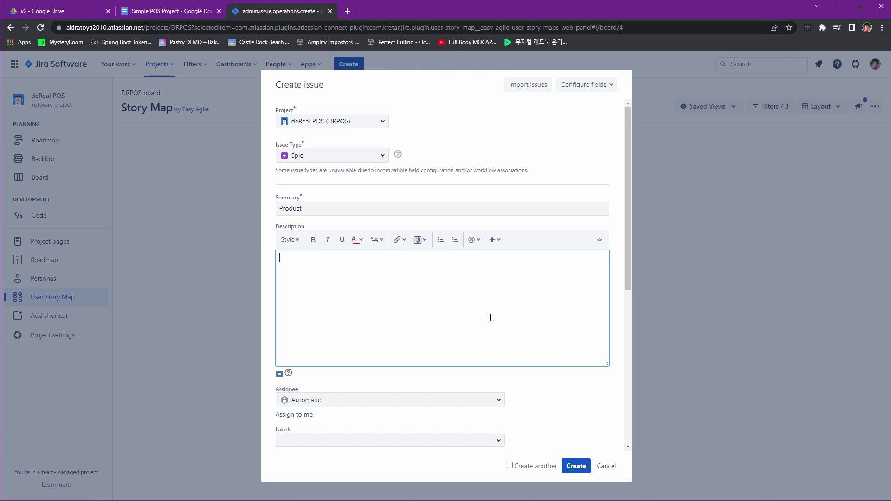
{"action": "left_click", "coordinate": [575, 463]}
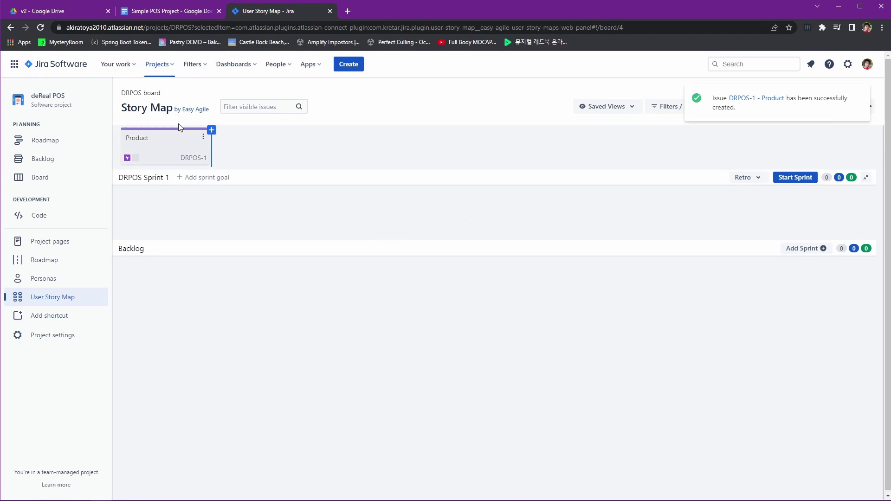
- Review the five beverage categories line in the requirements document
{"action": "left_click", "coordinate": [182, 16]}
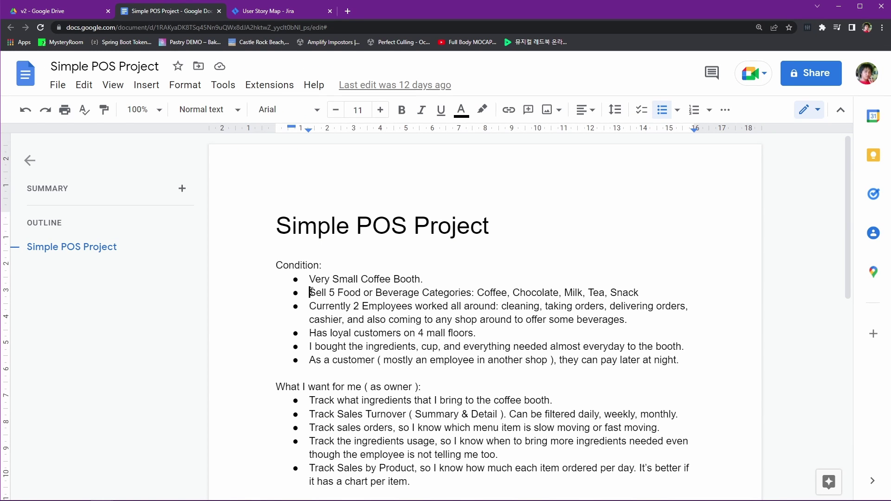
{"action": "left_click_drag", "start_coordinate": [311, 292], "coordinate": [646, 293]}
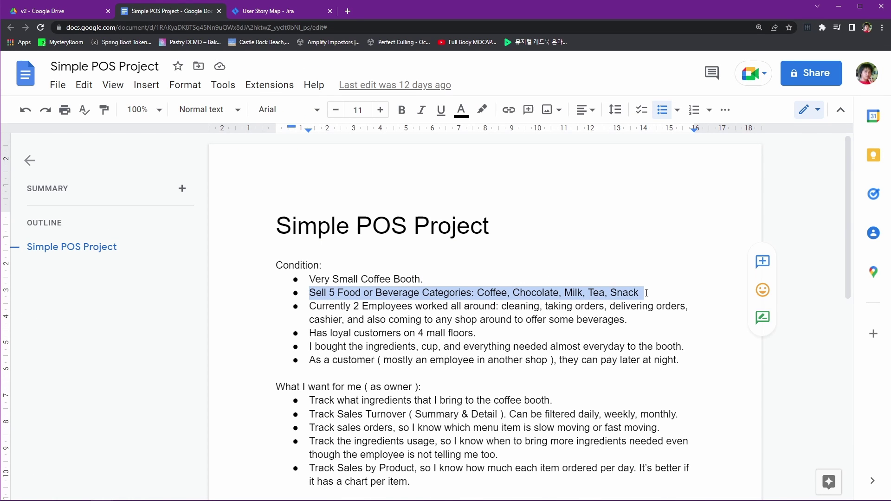
{"action": "left_click", "coordinate": [290, 13]}
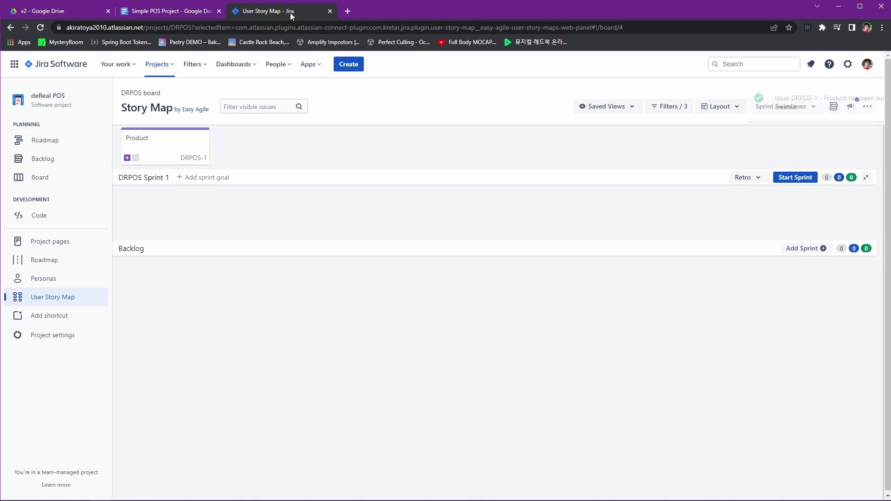
- Add a 'Product Category' epic card beside Product
{"action": "mouse_move", "coordinate": [217, 152]}
{"action": "left_click", "coordinate": [212, 130]}
{"action": "type", "text": "Product Category"}
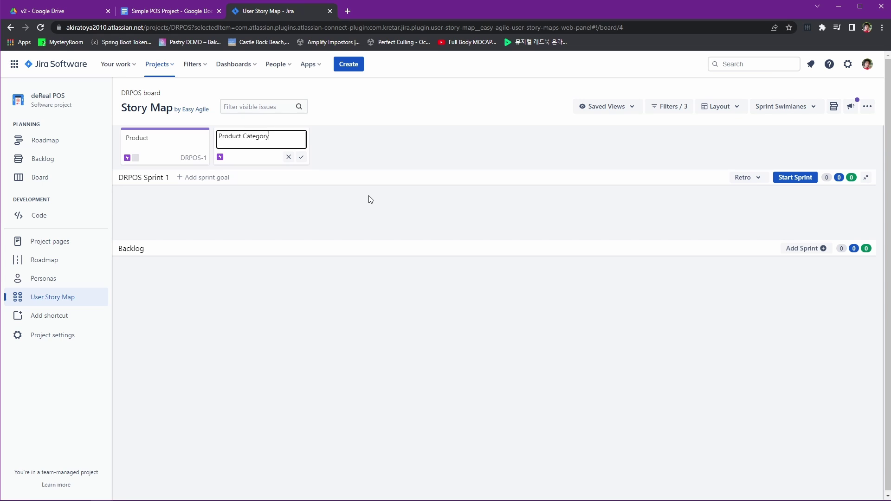
{"action": "key", "text": "Return"}
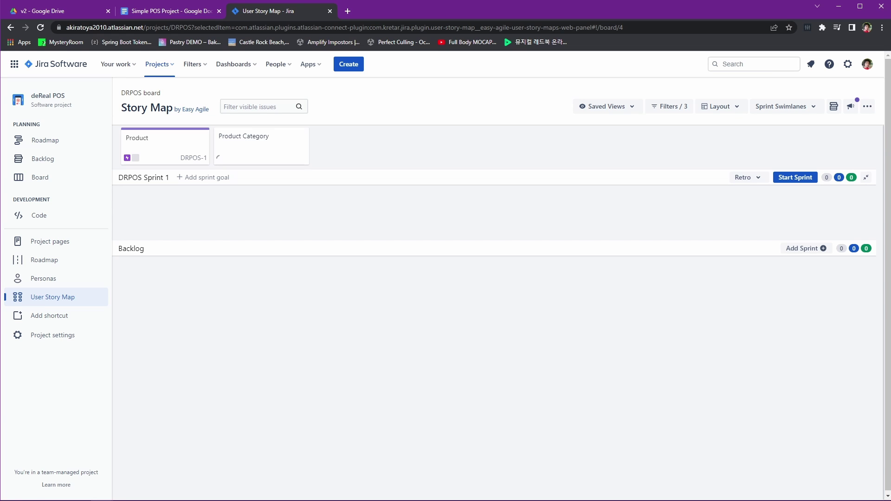
- Look up Employees in the requirements doc and add an 'Employee' epic
{"action": "left_click", "coordinate": [196, 12]}
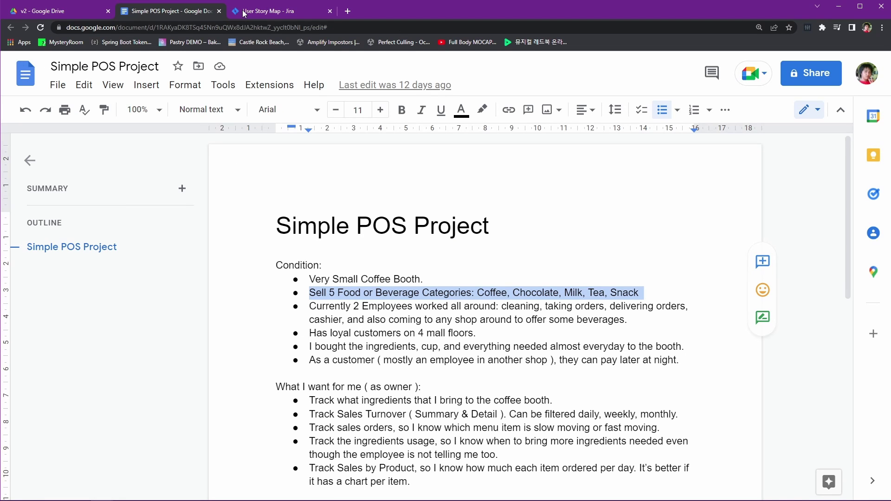
{"action": "left_click", "coordinate": [458, 304]}
{"action": "left_click_drag", "start_coordinate": [358, 307], "coordinate": [414, 311]}
{"action": "left_click", "coordinate": [271, 12]}
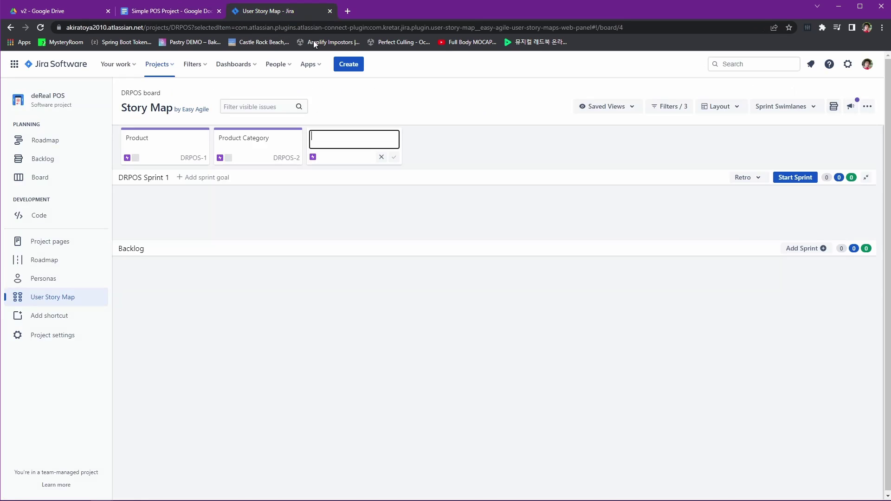
{"action": "type", "text": "Employee"}
{"action": "key", "text": "Return"}
- Review the orders, cashier and beverages points in the requirements document
{"action": "left_click", "coordinate": [202, 13]}
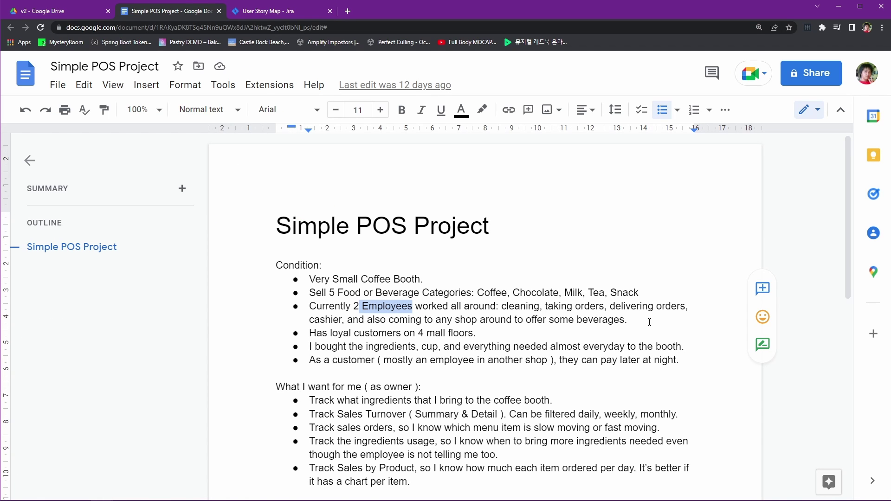
{"action": "scroll", "coordinate": [649, 322], "scroll_direction": "down", "scroll_amount": 1}
{"action": "left_click", "coordinate": [548, 259]}
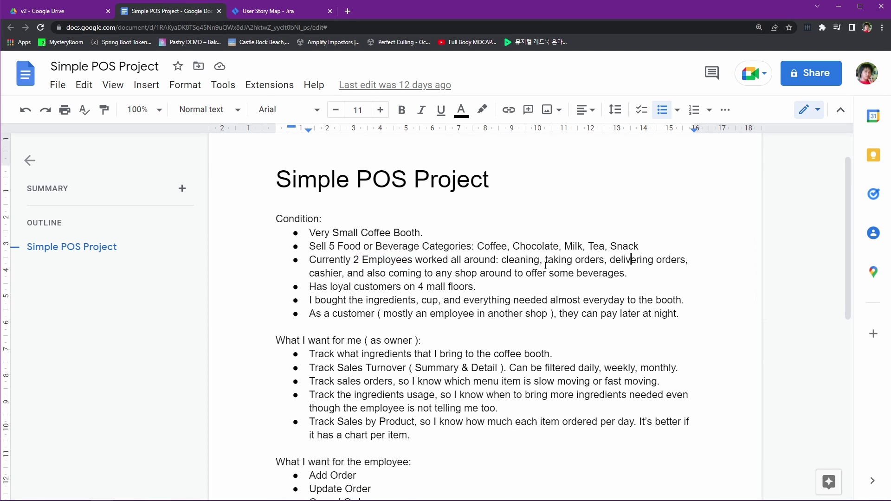
{"action": "double_click", "coordinate": [584, 261]}
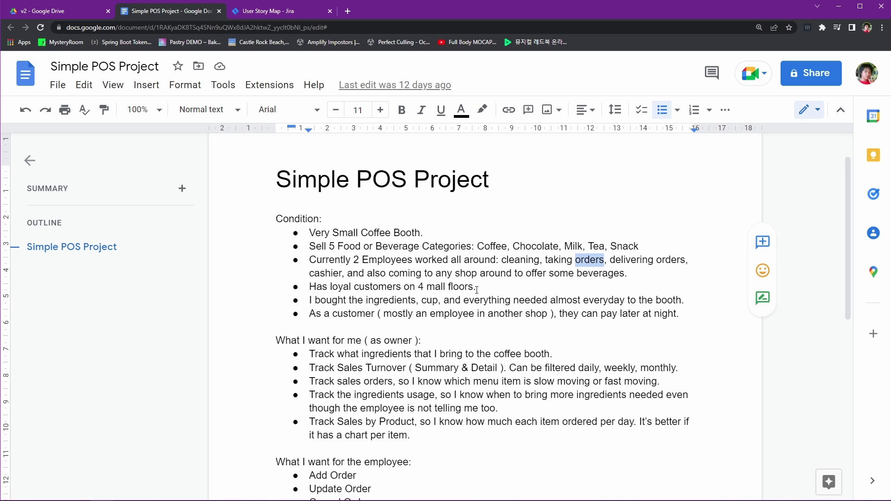
{"action": "double_click", "coordinate": [325, 274]}
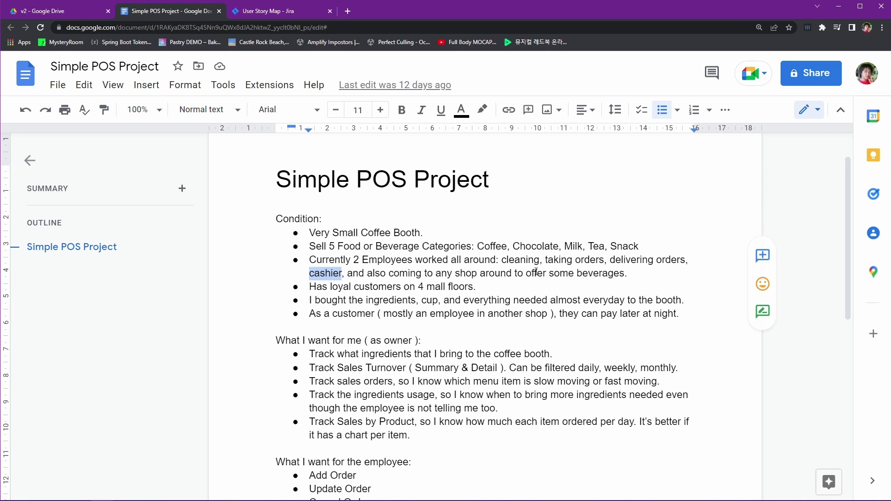
{"action": "double_click", "coordinate": [632, 277]}
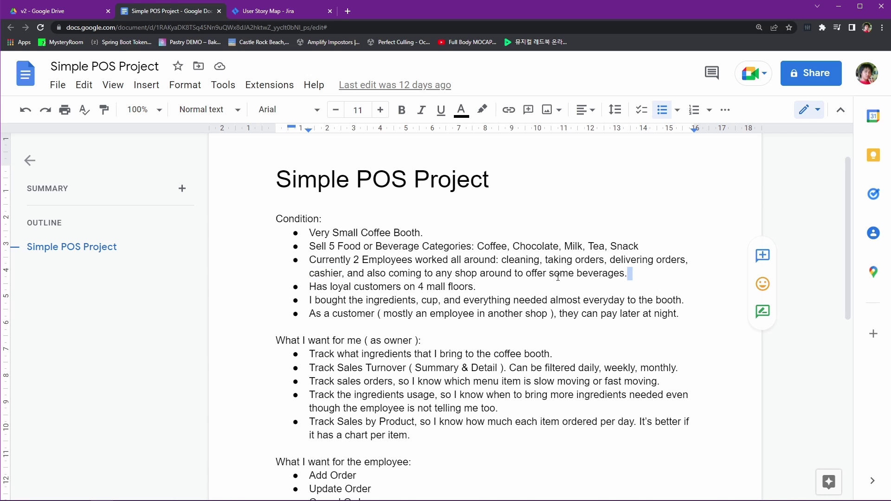
- Add a 'Sales Order' epic to the story map
{"action": "left_click", "coordinate": [296, 12]}
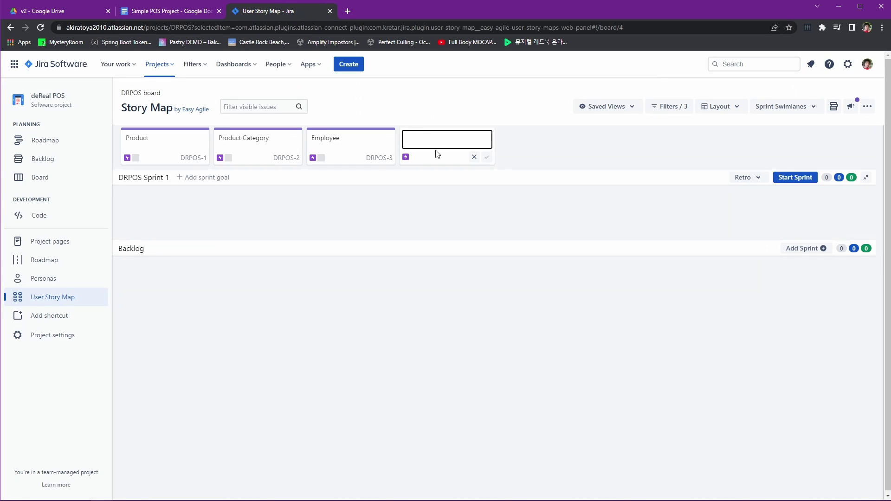
{"action": "left_click", "coordinate": [445, 140]}
{"action": "type", "text": "Sales Order"}
{"action": "key", "text": "Return"}
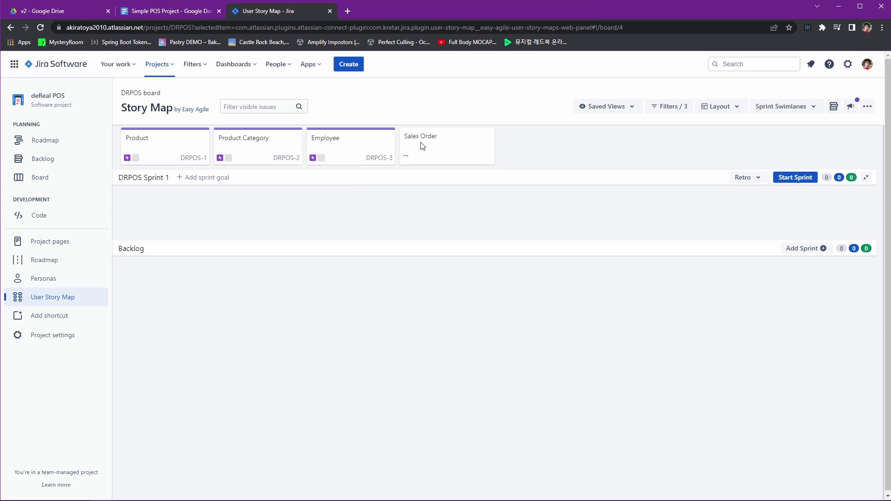
- Check the notes for customers and add a 'Customer' epic
{"action": "left_click", "coordinate": [191, 16]}
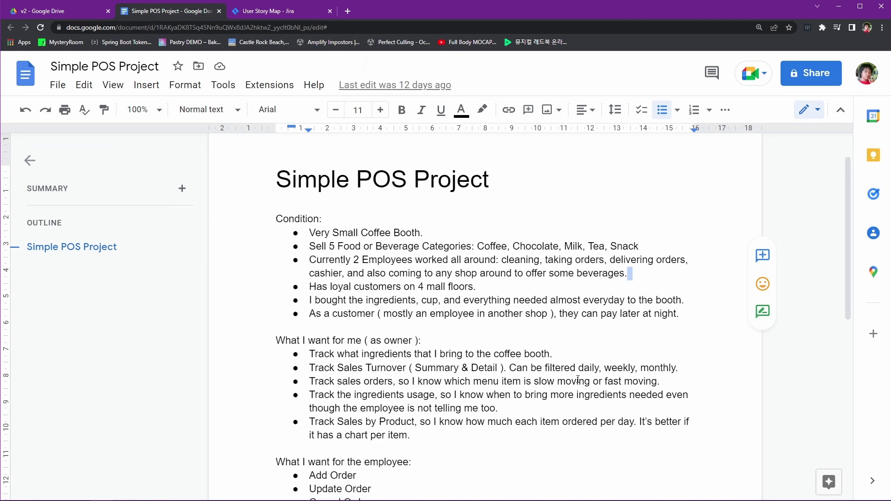
{"action": "double_click", "coordinate": [377, 287]}
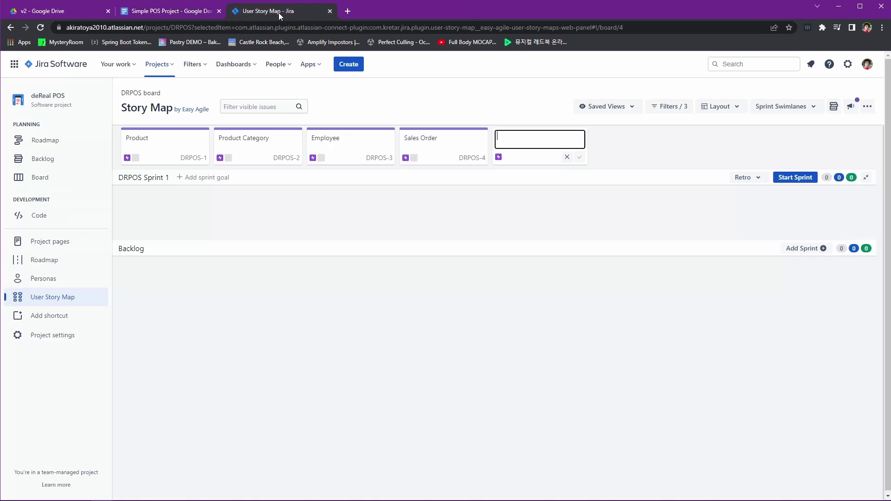
{"action": "left_click", "coordinate": [278, 13]}
{"action": "type", "text": "Customer"}
{"action": "key", "text": "Return"}
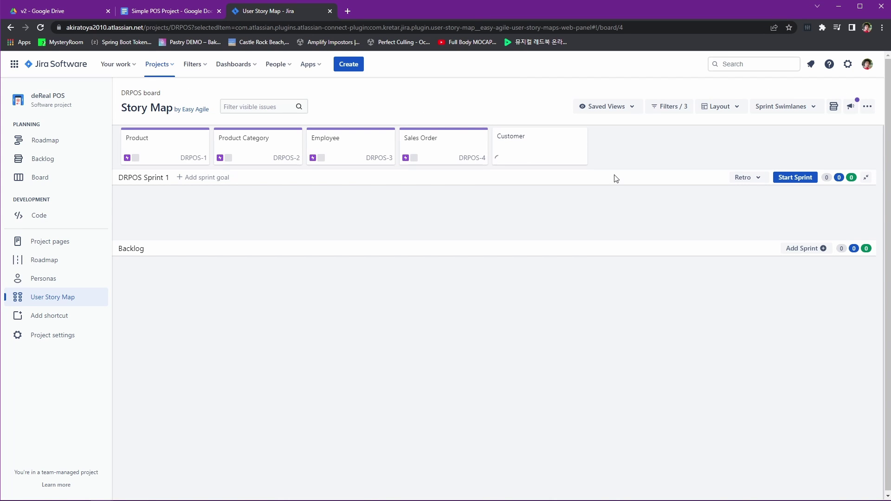
- Check the loyal customers line and add a 'Customer Address' epic
{"action": "left_click", "coordinate": [175, 13]}
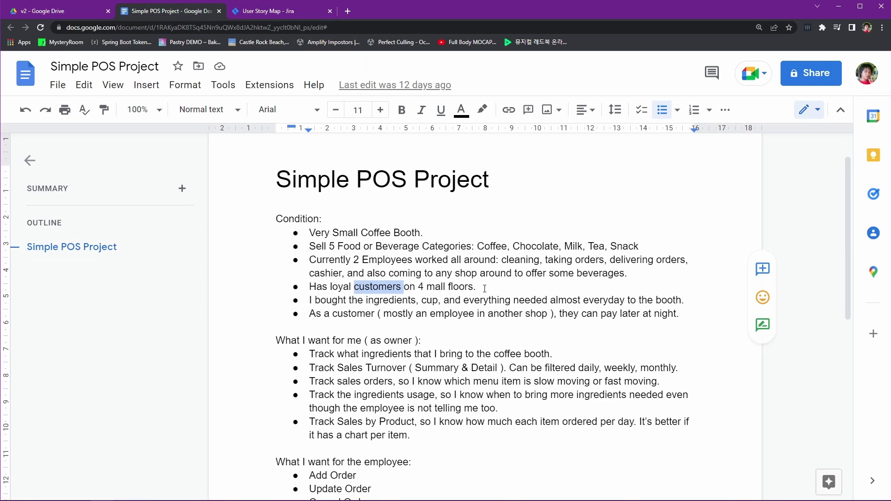
{"action": "left_click_drag", "start_coordinate": [484, 288], "coordinate": [516, 294]}
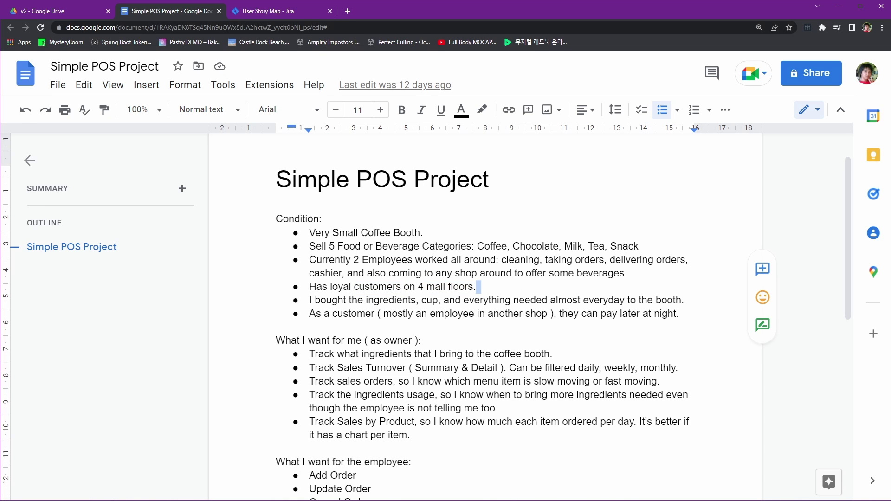
{"action": "left_click", "coordinate": [307, 12]}
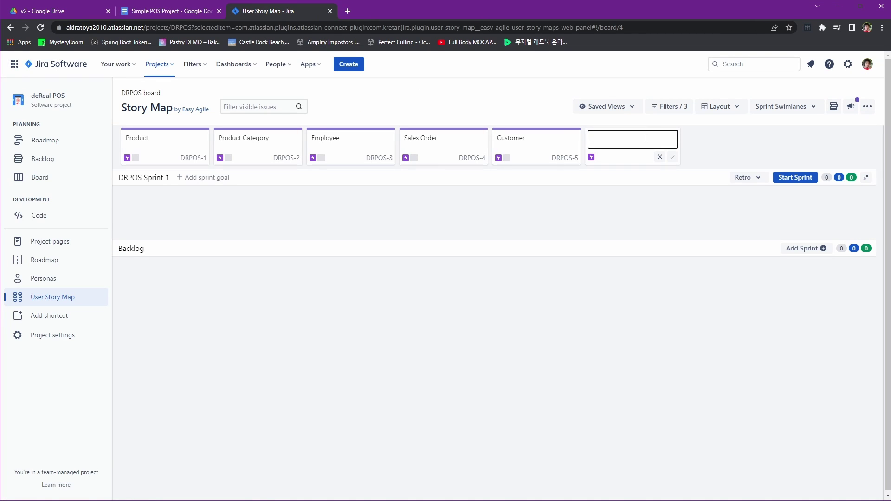
{"action": "type", "text": "Customer Address"}
{"action": "key", "text": "Return"}
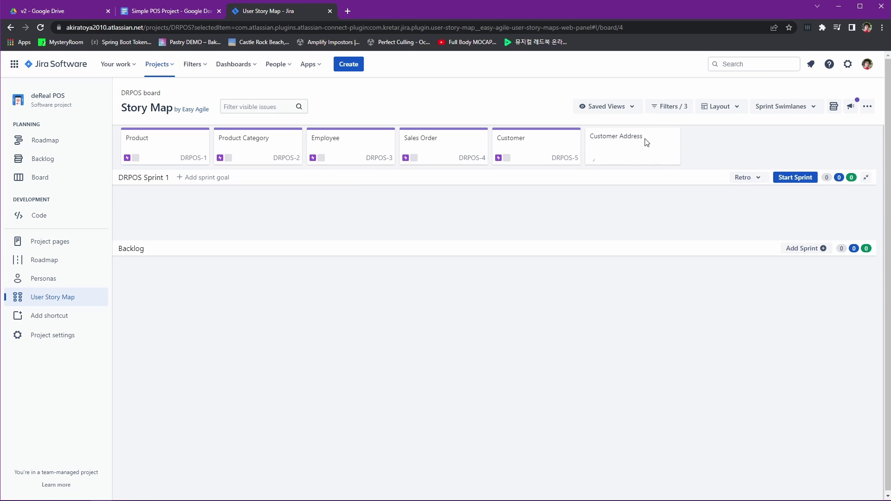
- Review the ingredients and customer bullets in the project notes
{"action": "left_click", "coordinate": [189, 13]}
{"action": "scroll", "coordinate": [604, 292], "scroll_direction": "down", "scroll_amount": 1}
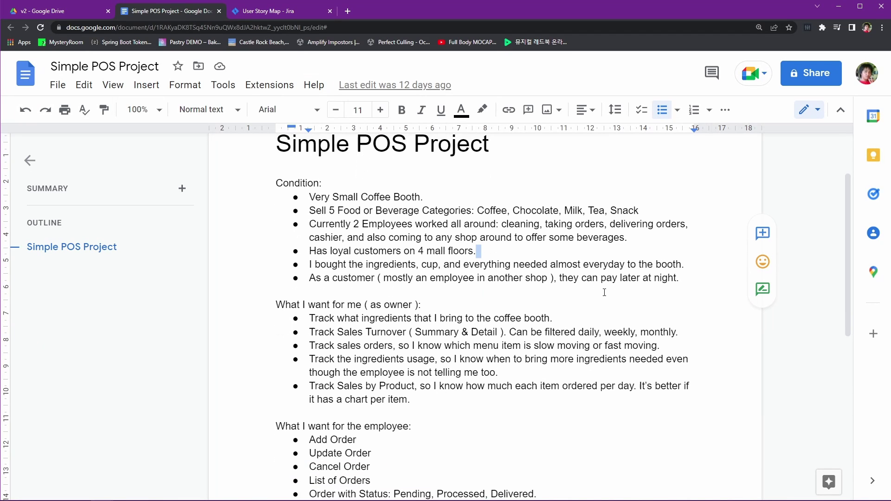
{"action": "left_click_drag", "start_coordinate": [316, 253], "coordinate": [530, 267]}
{"action": "double_click", "coordinate": [381, 254]}
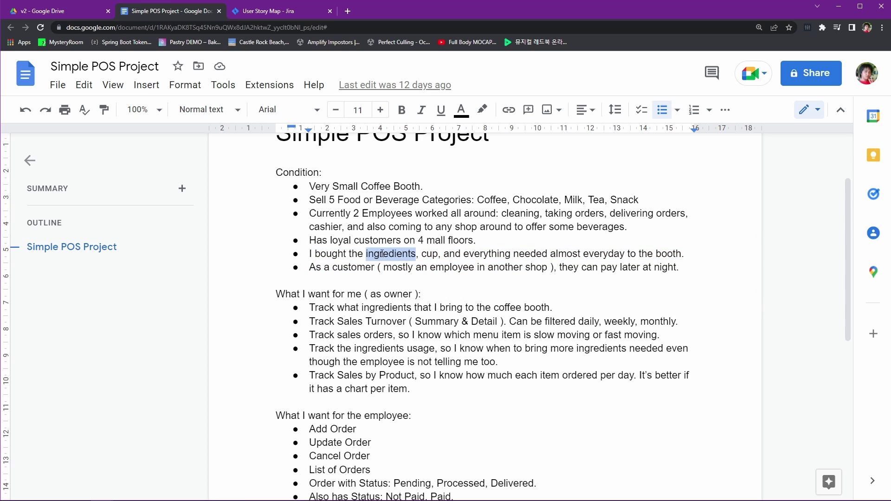
{"action": "double_click", "coordinate": [431, 254]}
{"action": "double_click", "coordinate": [487, 254]}
{"action": "double_click", "coordinate": [532, 254]}
{"action": "double_click", "coordinate": [602, 254]}
{"action": "double_click", "coordinate": [646, 254]}
{"action": "double_click", "coordinate": [668, 254]}
{"action": "left_click", "coordinate": [587, 254]}
{"action": "double_click", "coordinate": [386, 253]}
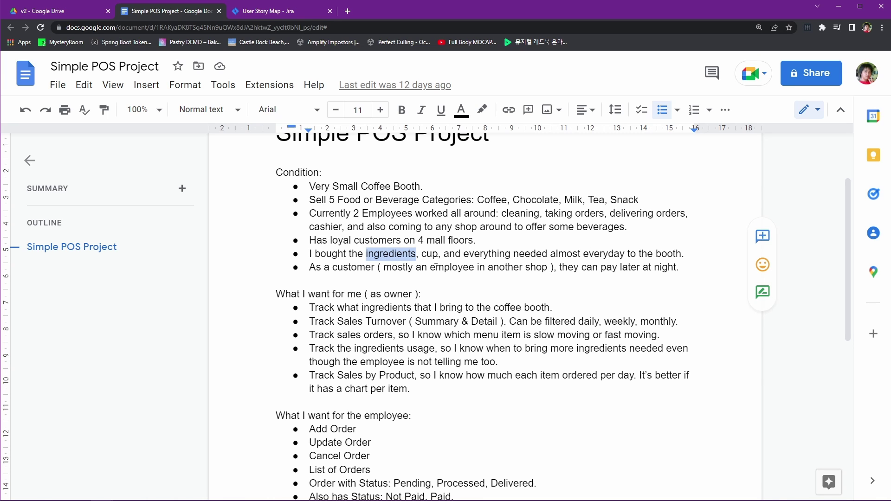
{"action": "left_click", "coordinate": [354, 240]}
{"action": "left_click_drag", "start_coordinate": [370, 253], "coordinate": [557, 268]}
{"action": "left_click", "coordinate": [594, 254]}
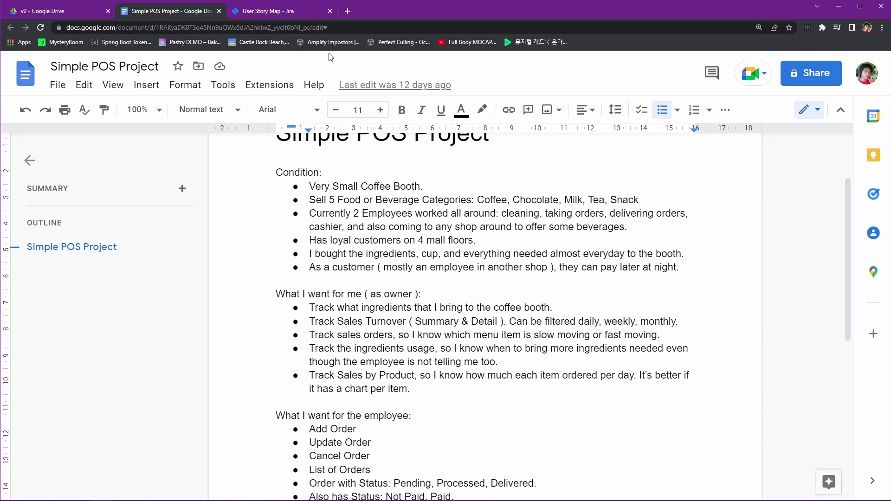
- Add 'Raw Material' and 'Raw Material Category' epics to the story map
{"action": "key", "text": "ctrl+Tab"}
{"action": "type", "text": "Raw Material"}
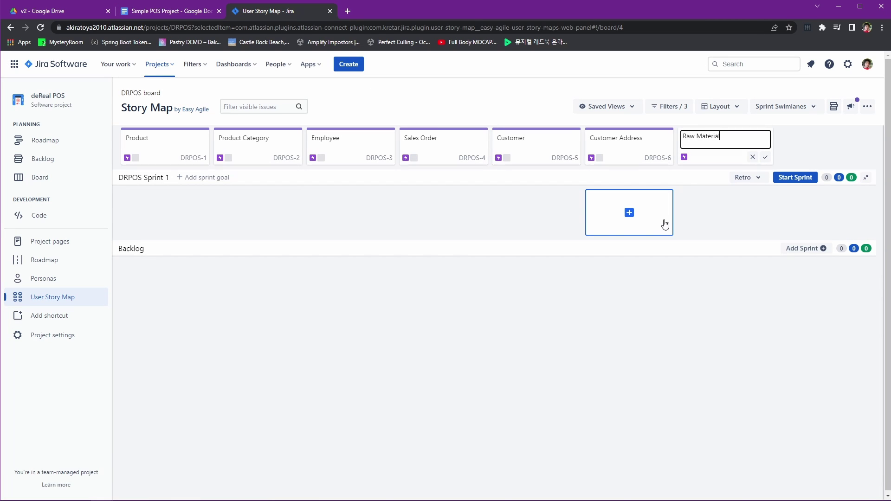
{"action": "key", "text": "Return"}
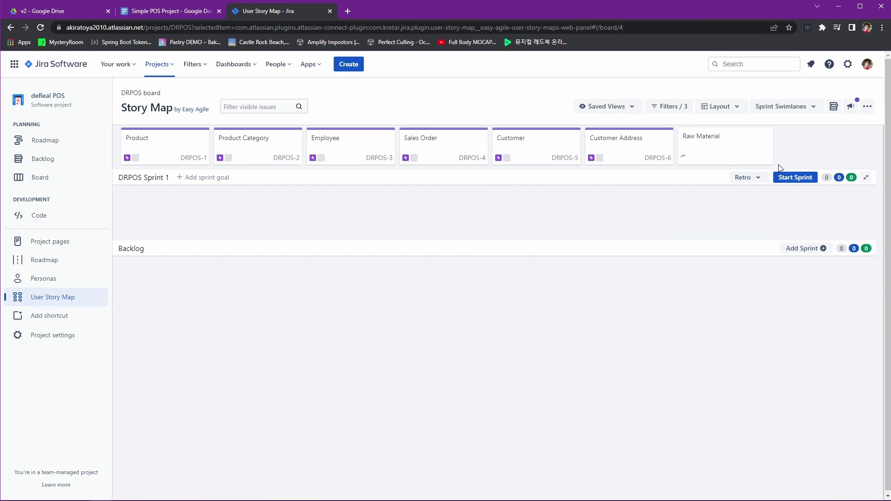
{"action": "left_click", "coordinate": [785, 143]}
{"action": "type", "text": "Raw Material Category"}
{"action": "key", "text": "Return"}
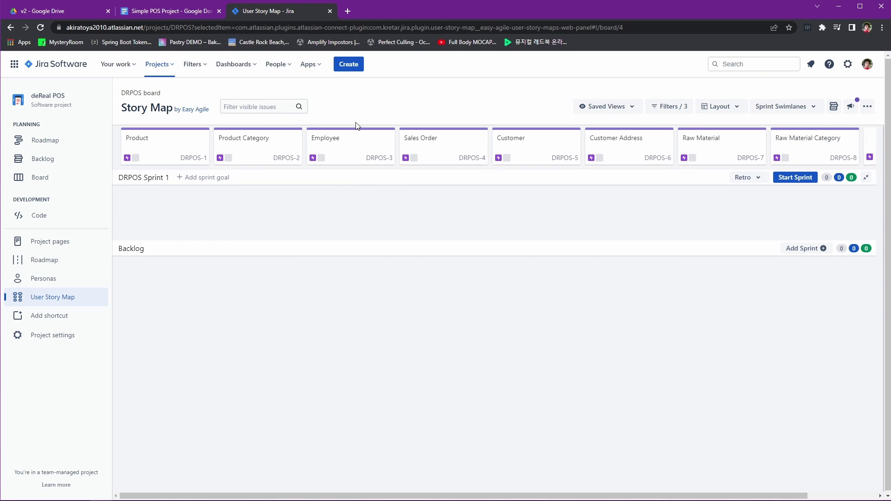
- Scroll the story map right to bring the newest epic cards into view
{"action": "left_click", "coordinate": [170, 10]}
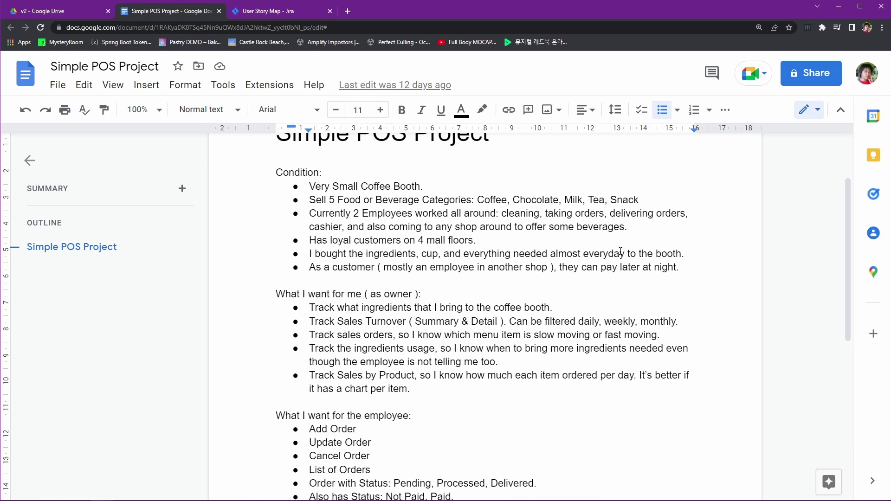
{"action": "left_click", "coordinate": [292, 13]}
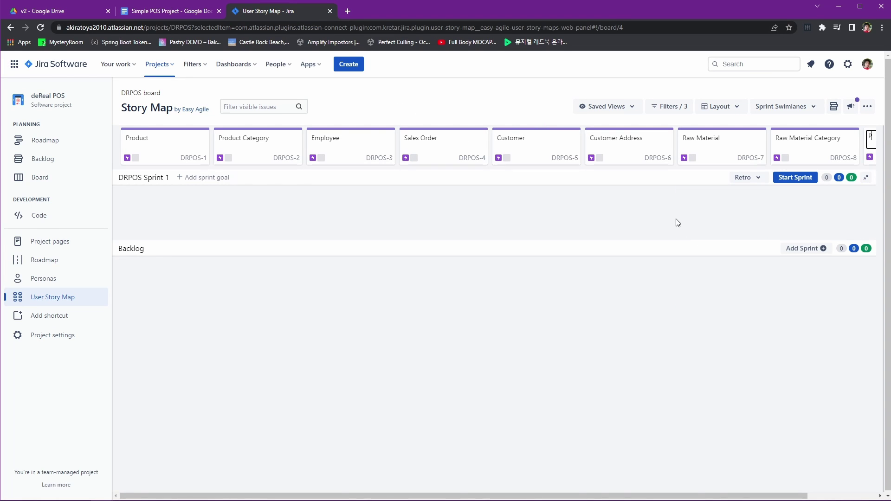
{"action": "scroll", "coordinate": [678, 223], "scroll_direction": "right", "scroll_amount": 1}
{"action": "mouse_move", "coordinate": [676, 220]}
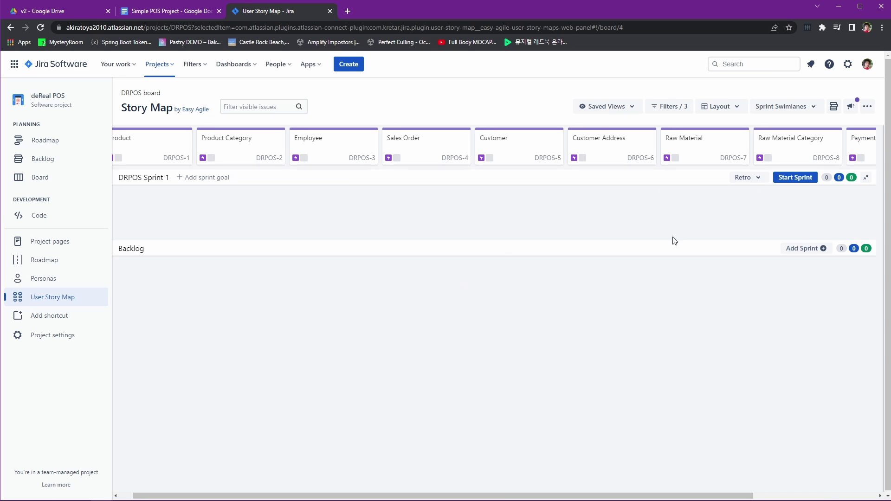
{"action": "left_click_drag", "start_coordinate": [632, 496], "coordinate": [775, 494]}
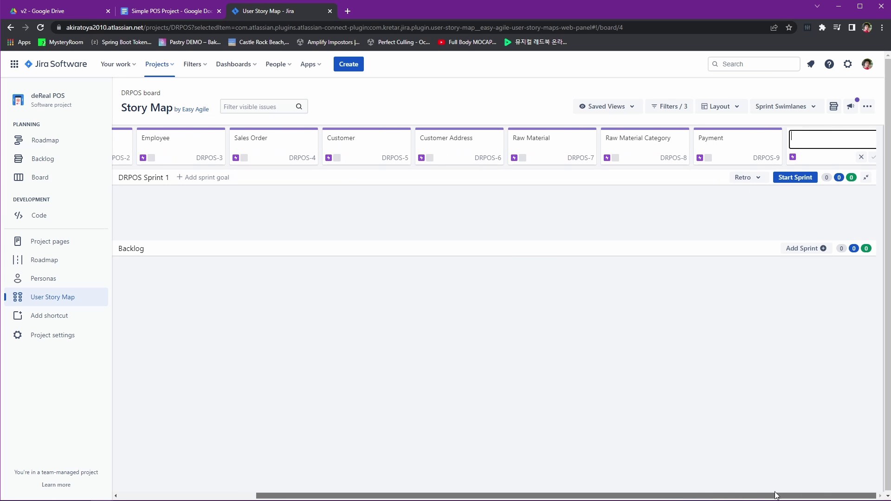
- Highlight the owner requirements heading in the project notes
{"action": "left_click", "coordinate": [185, 13]}
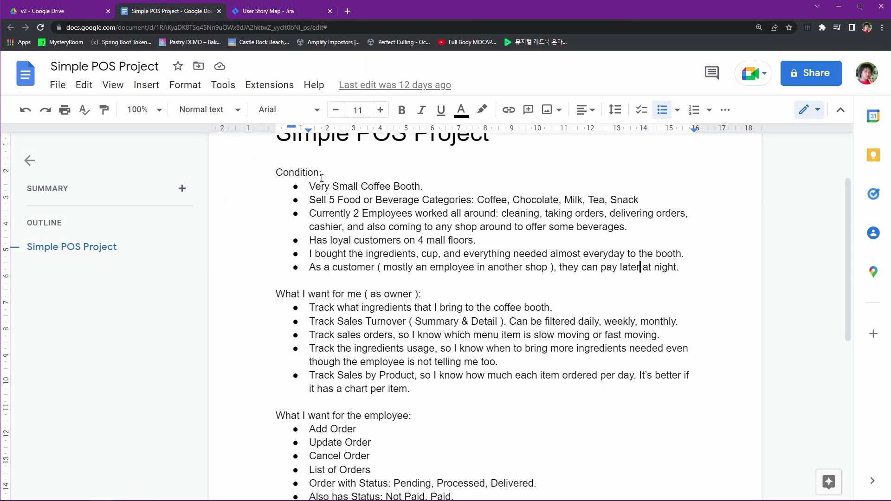
{"action": "left_click", "coordinate": [434, 289]}
{"action": "left_click", "coordinate": [291, 294]}
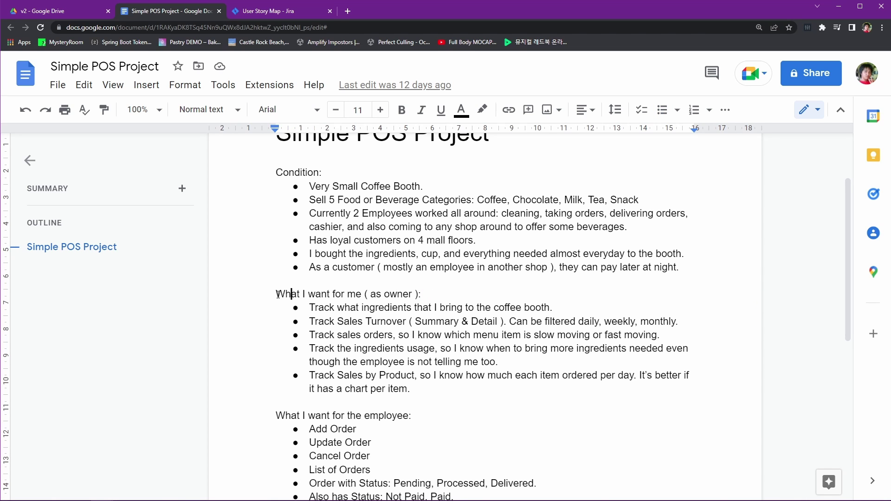
{"action": "left_click_drag", "start_coordinate": [277, 294], "coordinate": [432, 295]}
{"action": "left_click", "coordinate": [490, 289]}
{"action": "left_click", "coordinate": [289, 13]}
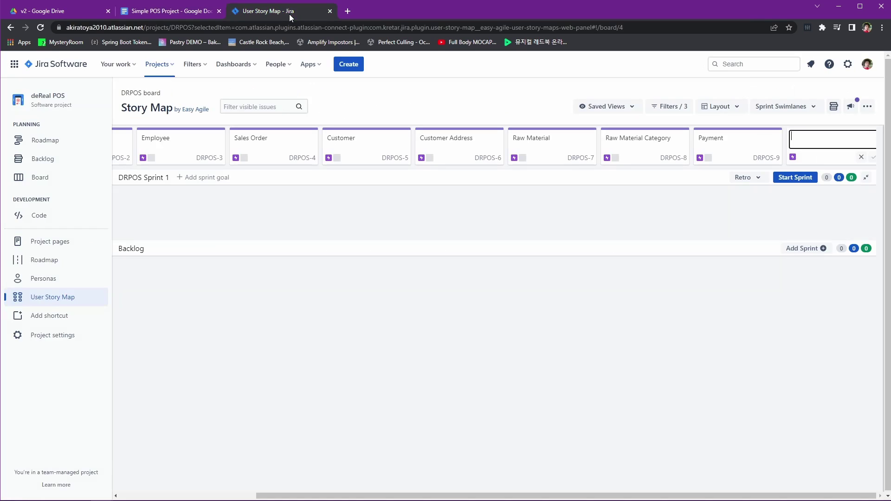
- Open the deReal POS project's settings Details page from its board
{"action": "left_click", "coordinate": [158, 76]}
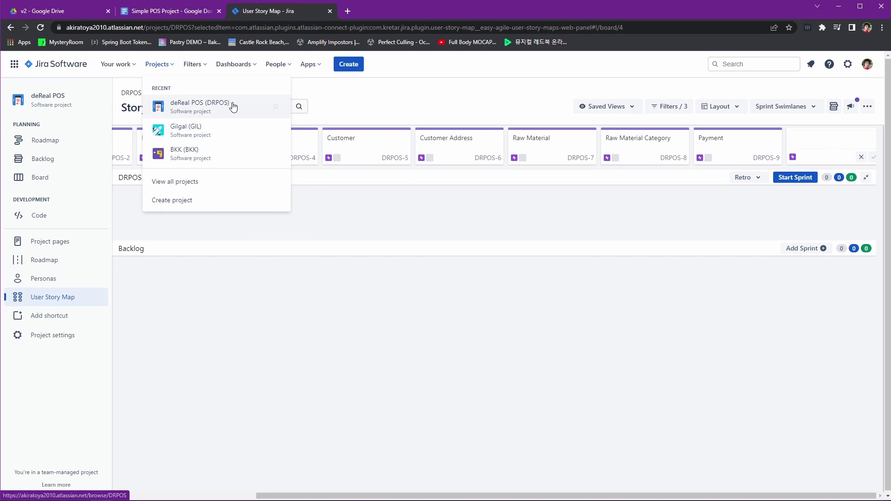
{"action": "left_click", "coordinate": [210, 117]}
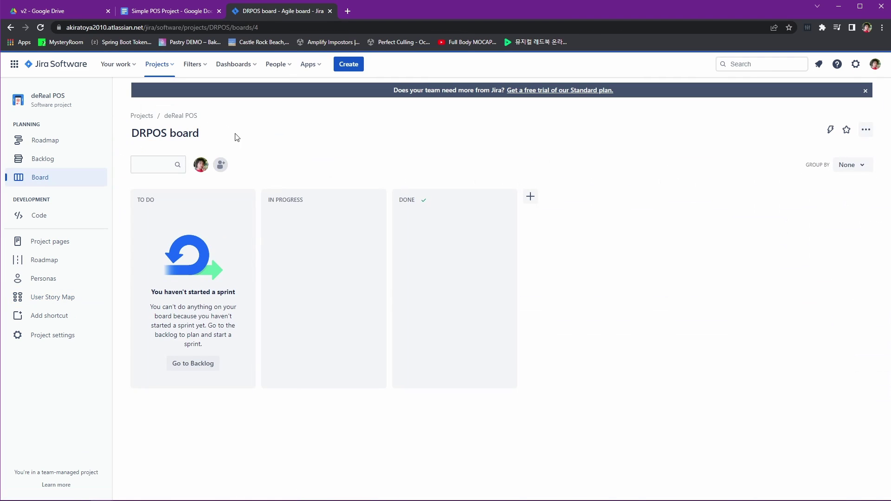
{"action": "left_click", "coordinate": [865, 130]}
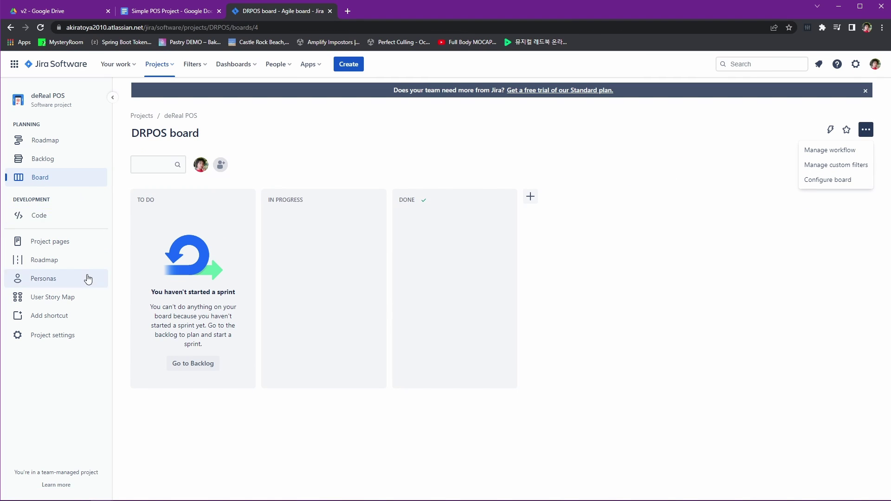
{"action": "left_click", "coordinate": [70, 334]}
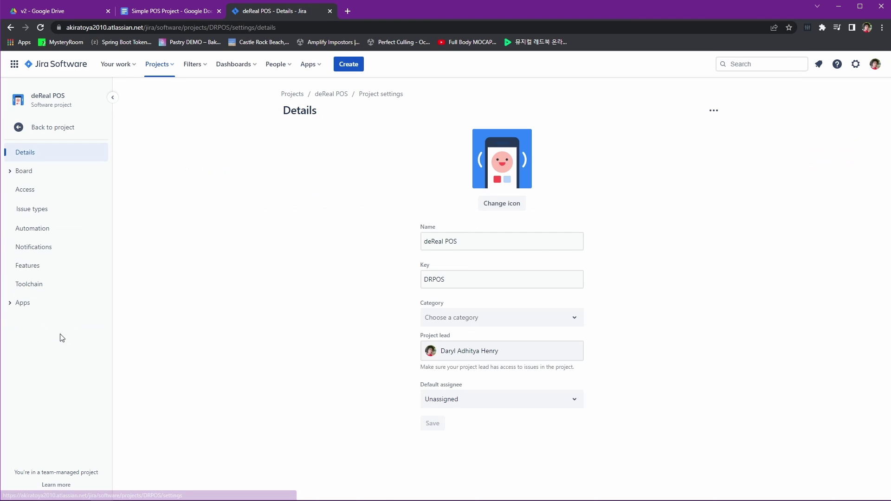
- Change the project name to 'deReal POS Backend' and the key to DPOSBE
{"action": "left_click", "coordinate": [517, 240]}
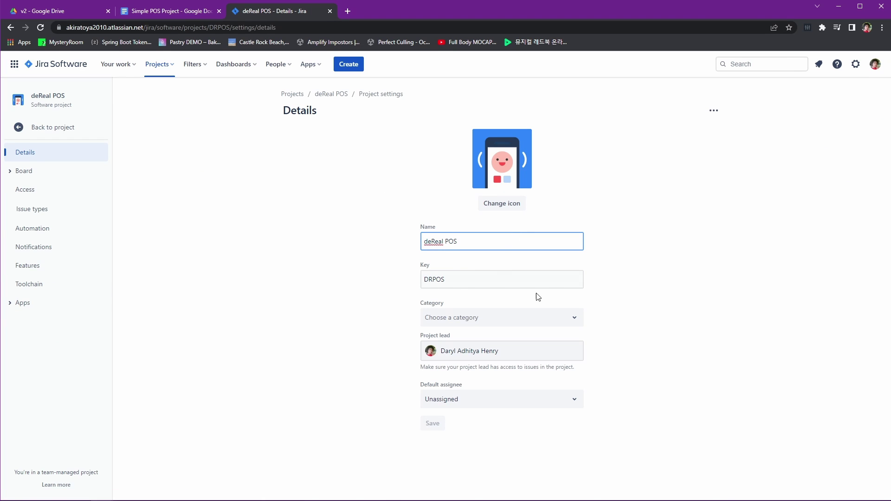
{"action": "type", "text": "Backend"}
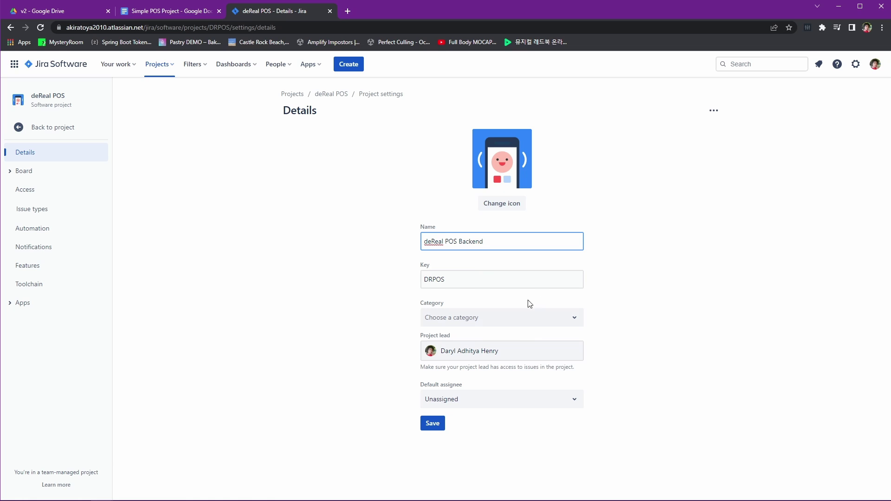
{"action": "left_click", "coordinate": [539, 272]}
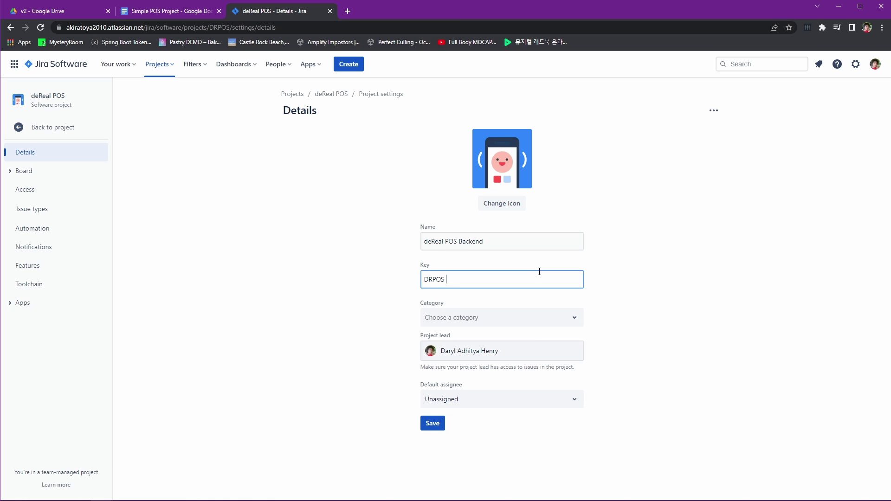
{"action": "type", "text": "BACKEND"}
{"action": "key", "text": "BackSpace"}
{"action": "key", "text": "BackSpace"}
{"action": "key", "text": "BackSpace"}
{"action": "key", "text": "BackSpace"}
{"action": "key", "text": "BackSpace"}
{"action": "key", "text": "BackSpace"}
{"action": "key", "text": "BackSpace"}
{"action": "key", "text": "BackSpace"}
{"action": "key", "text": "BackSpace"}
{"action": "key", "text": "BackSpace"}
{"action": "key", "text": "BackSpace"}
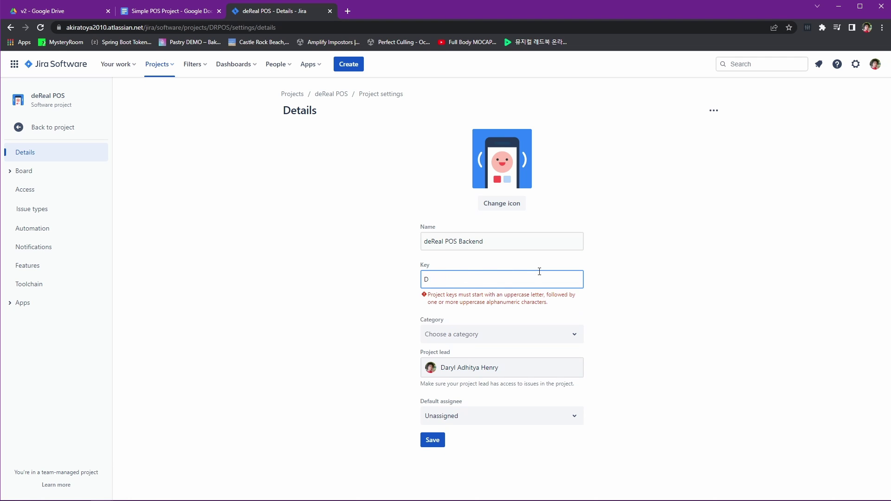
{"action": "type", "text": "POSBE"}
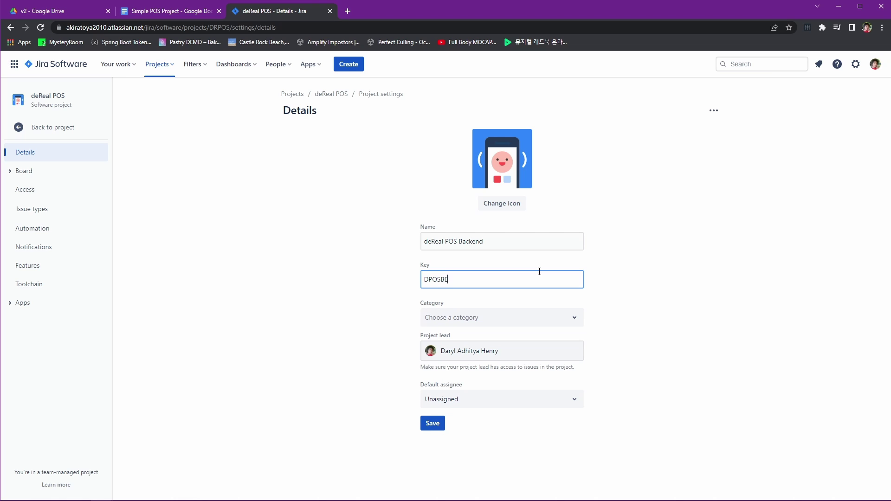
- Save the new project name and key, then highlight the ingredients-tracking requirement
{"action": "left_click", "coordinate": [433, 423]}
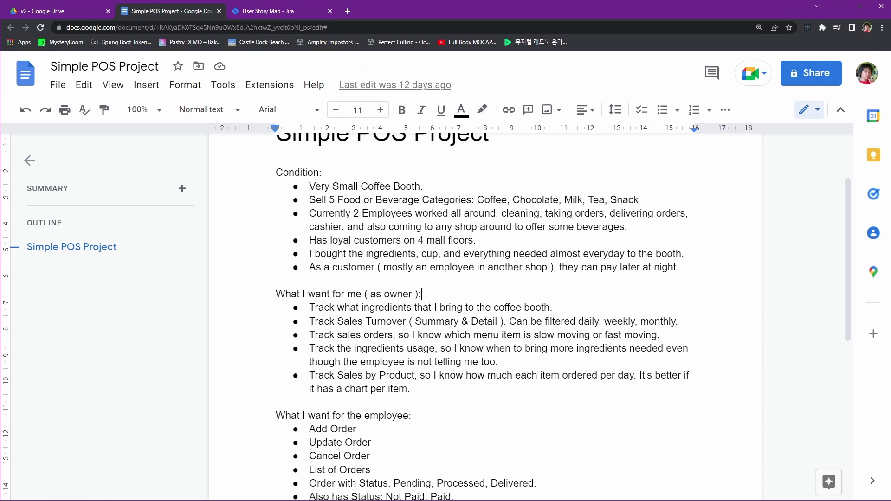
{"action": "scroll", "coordinate": [458, 350], "scroll_direction": "down", "scroll_amount": 2}
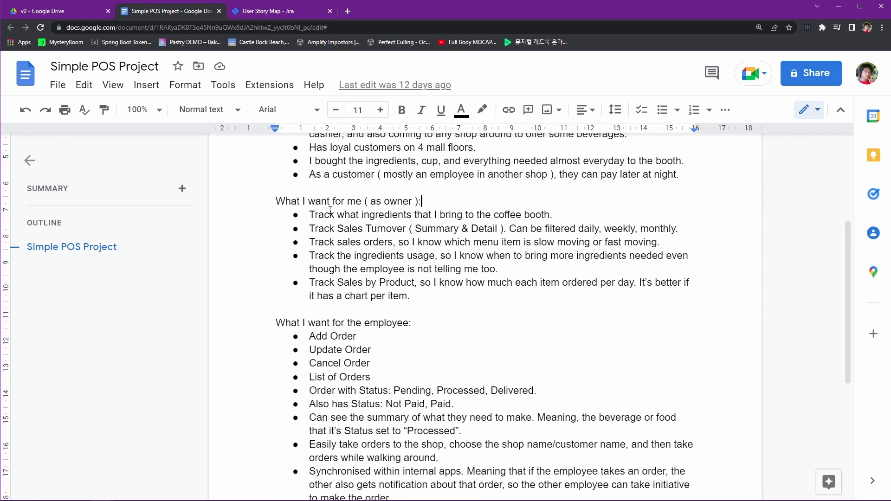
{"action": "left_click_drag", "start_coordinate": [327, 215], "coordinate": [473, 216]}
{"action": "left_click_drag", "start_coordinate": [552, 217], "coordinate": [559, 217]}
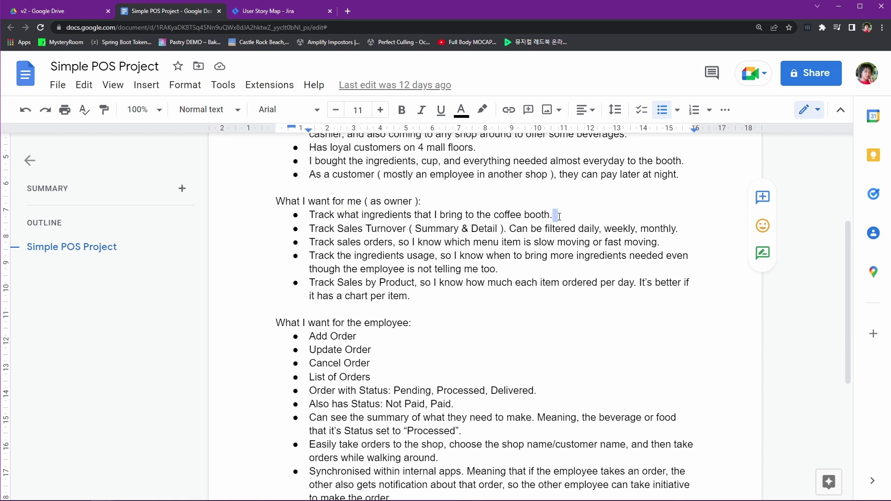
- Insert a 'Raw Material Control' epic just before Payment on the story map
{"action": "left_click", "coordinate": [292, 14]}
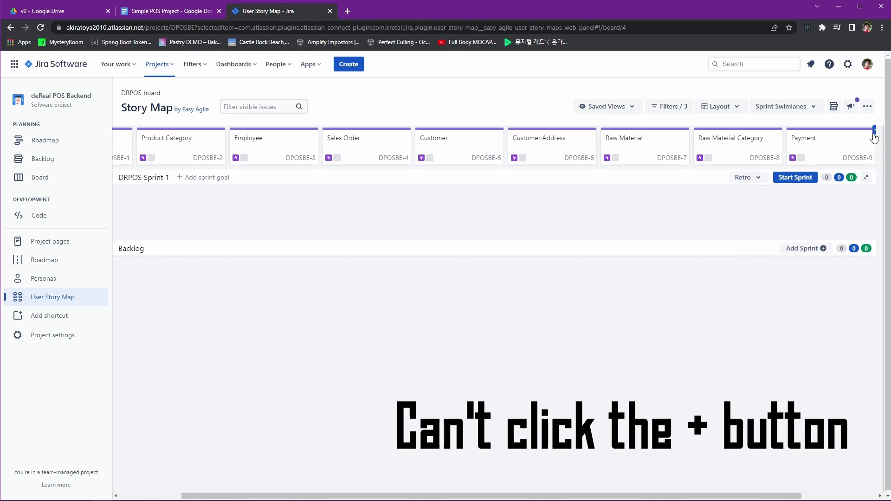
{"action": "right_click", "coordinate": [644, 353]}
{"action": "key", "text": "Escape"}
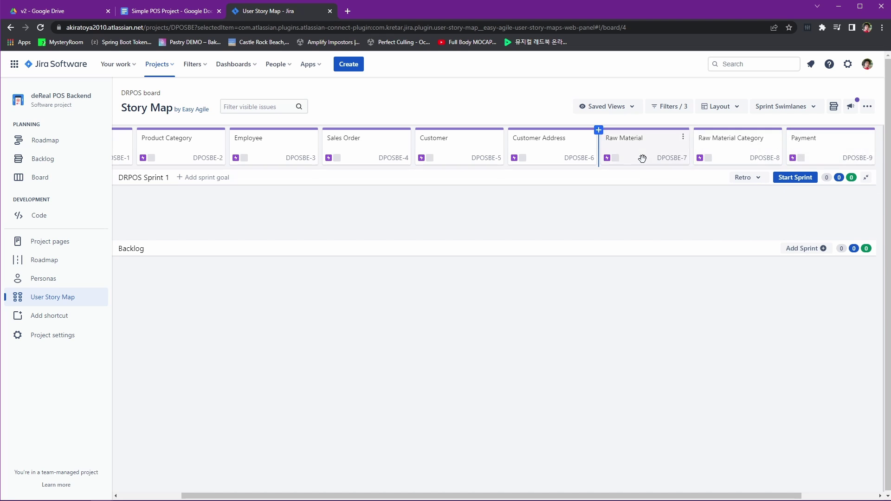
{"action": "mouse_move", "coordinate": [780, 154]}
{"action": "key", "text": "ctrl+shift+Tab"}
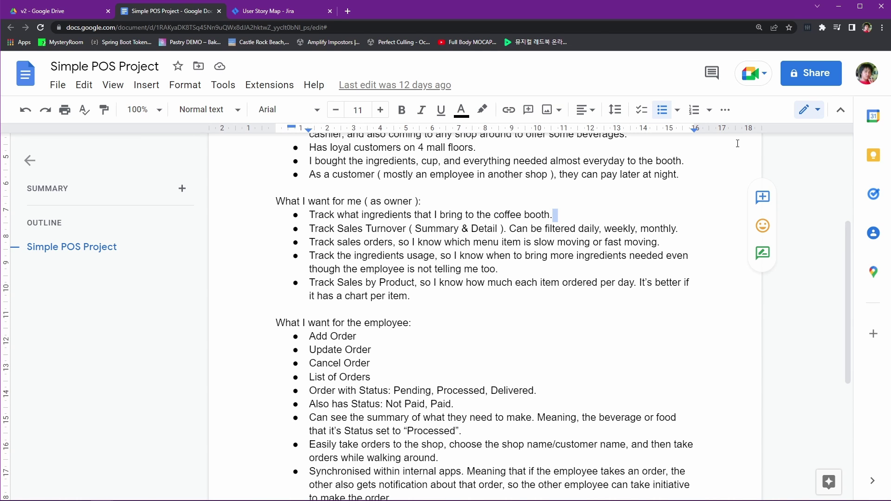
{"action": "key", "text": "ctrl+Tab"}
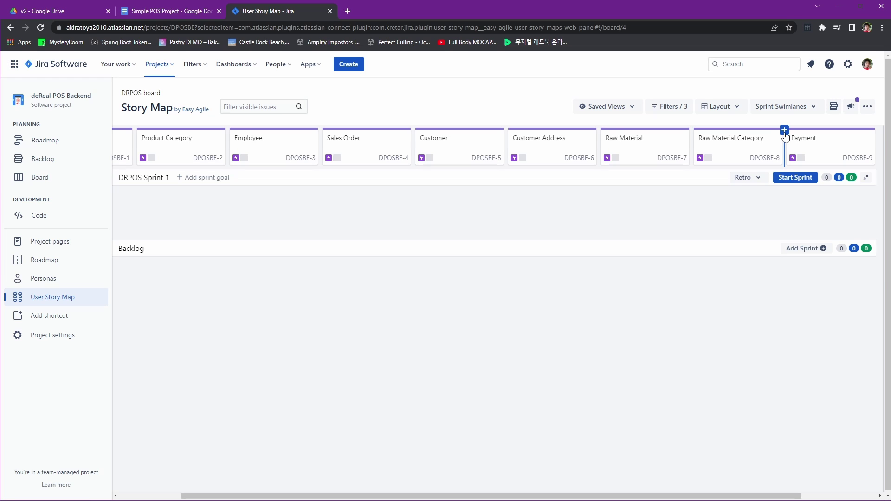
{"action": "left_click", "coordinate": [784, 132]}
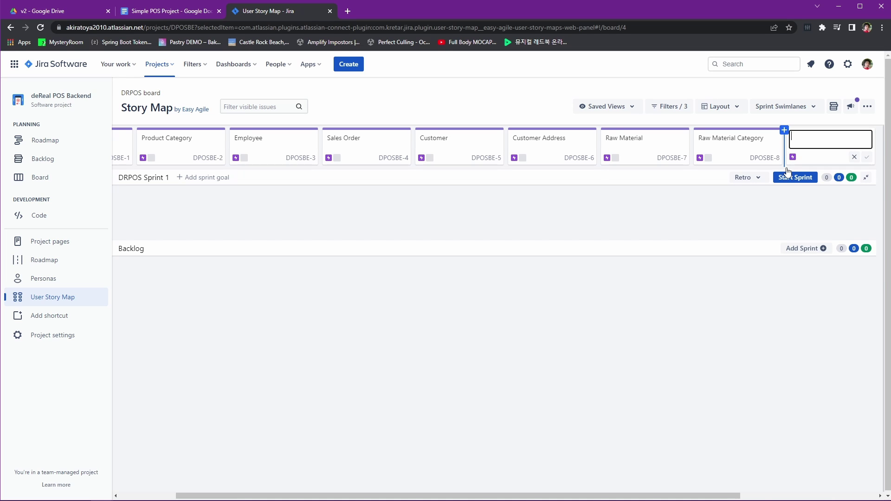
{"action": "type", "text": "Raw Material Control"}
{"action": "key", "text": "Return"}
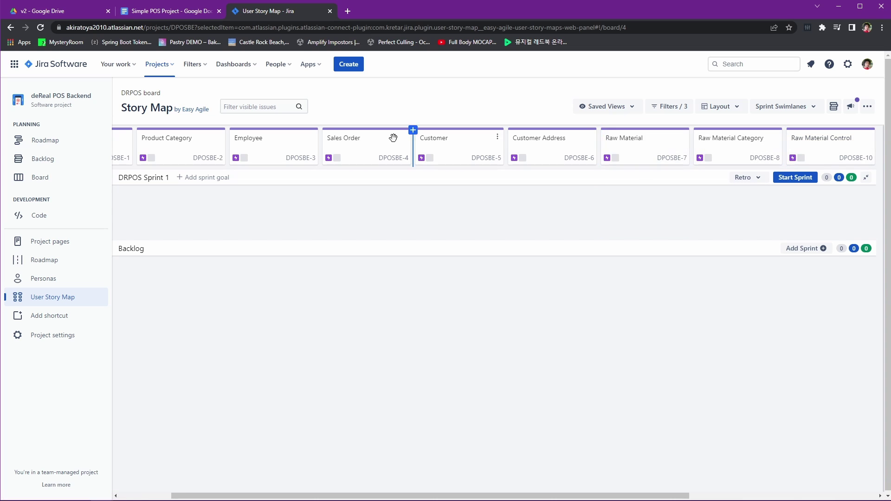
{"action": "key", "text": "ctrl+shift+Tab"}
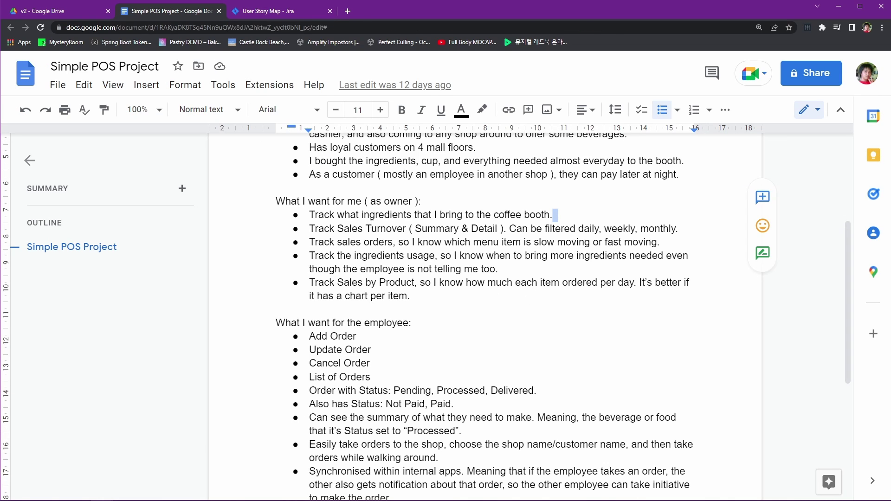
- Add a 'Report' epic at the right end of the story map
{"action": "left_click_drag", "start_coordinate": [338, 229], "coordinate": [516, 229]}
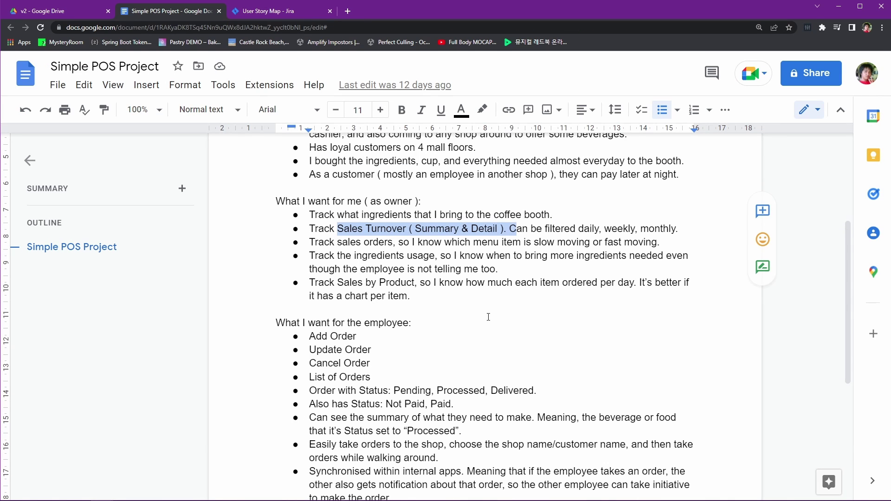
{"action": "key", "text": "ctrl+Tab"}
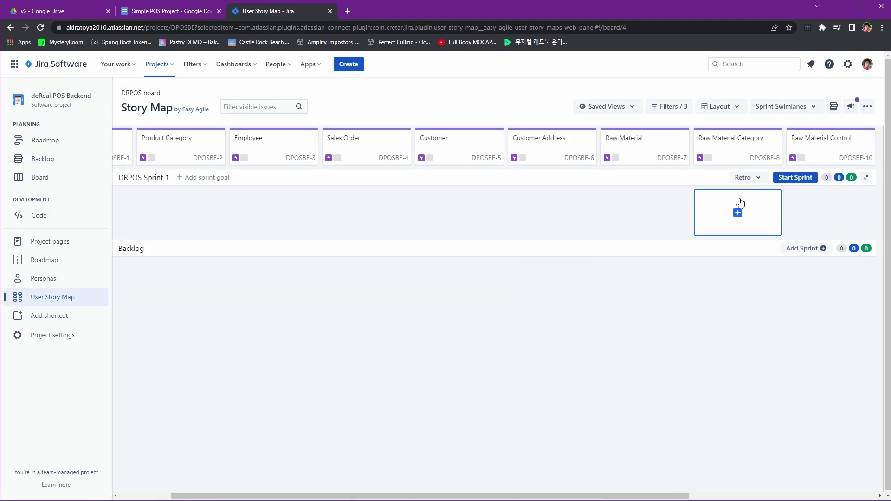
{"action": "left_click", "coordinate": [719, 495]}
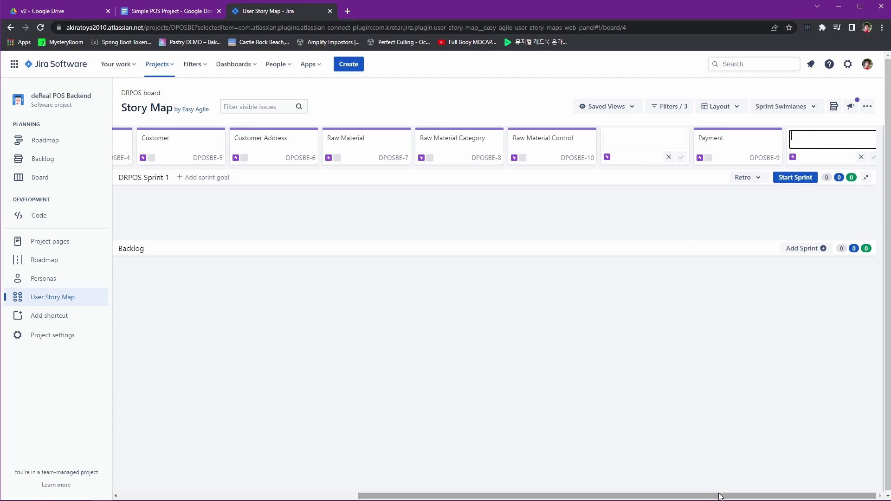
{"action": "left_click", "coordinate": [670, 143]}
{"action": "type", "text": "Report"}
{"action": "key", "text": "Return"}
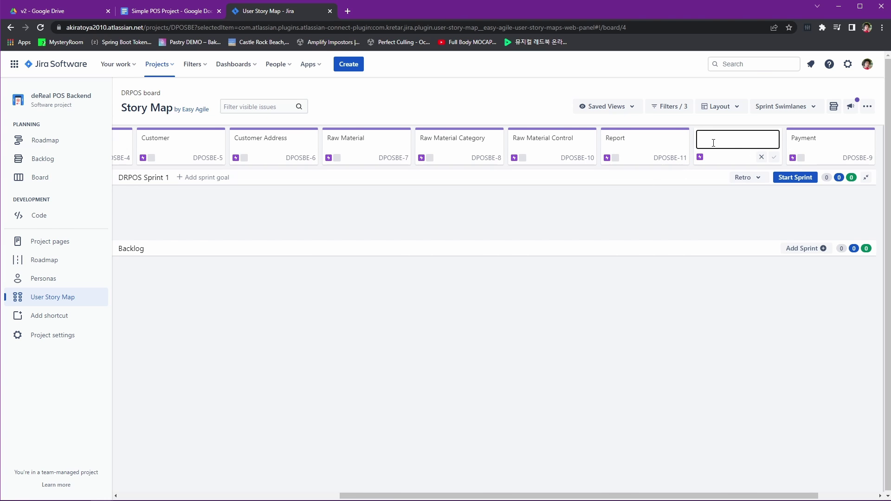
- Create a 'Sales TurnOver' story under the Report epic
{"action": "key", "text": "ctrl+shift+Tab"}
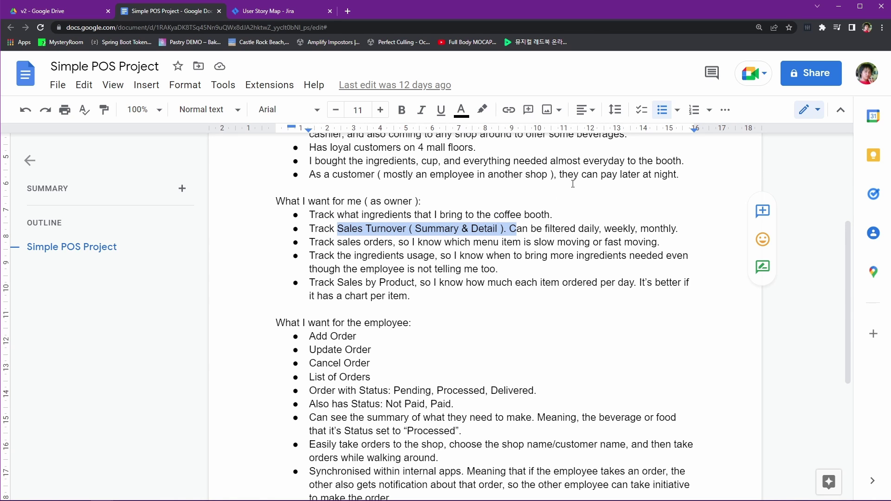
{"action": "key", "text": "ctrl+Tab"}
{"action": "left_click", "coordinate": [649, 194]}
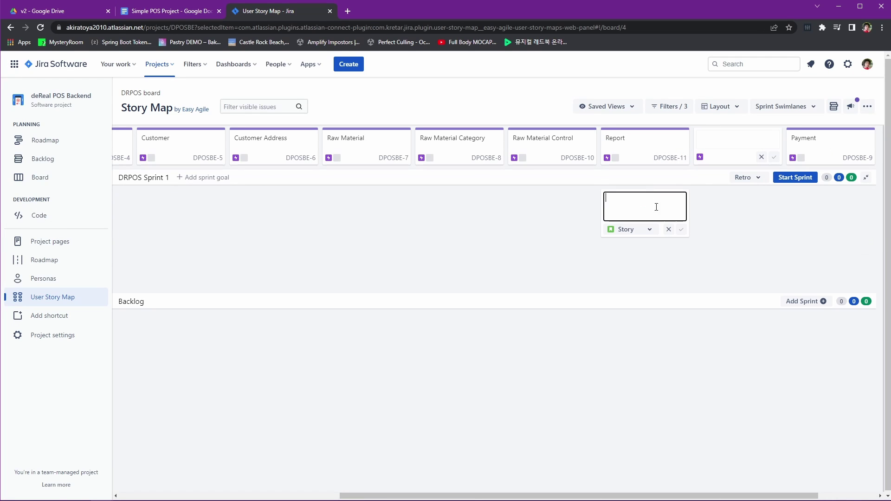
{"action": "type", "text": "Sales TurnOver"}
{"action": "key", "text": "Return"}
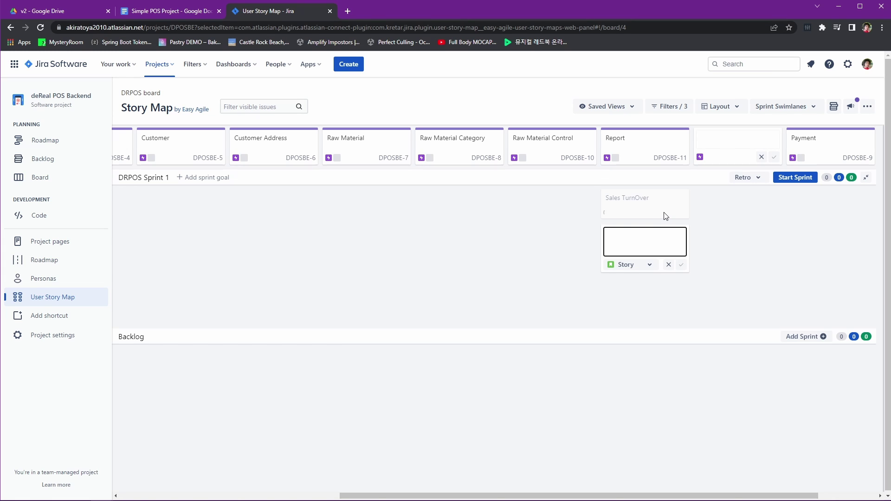
- Begin typing a 'Sales Order' story under Report, checking the requirements doc
{"action": "type", "text": "Sales"}
{"action": "key", "text": "ctrl+shift+Tab"}
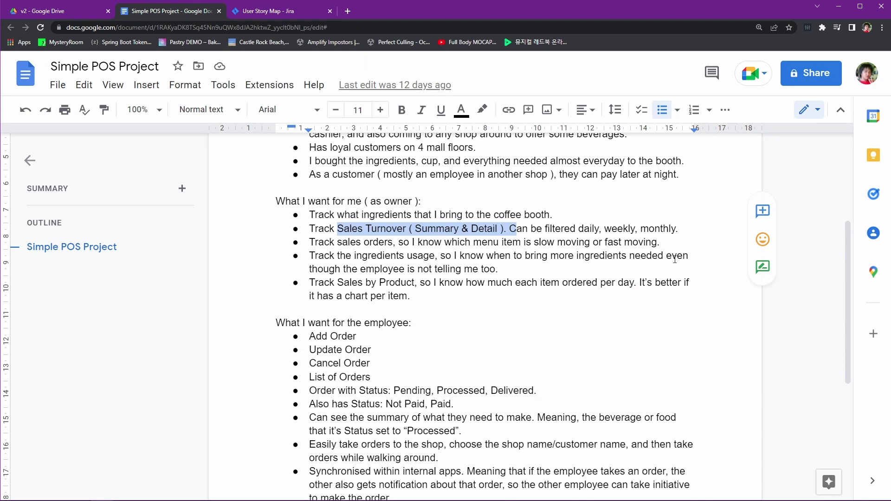
{"action": "left_click", "coordinate": [380, 248]}
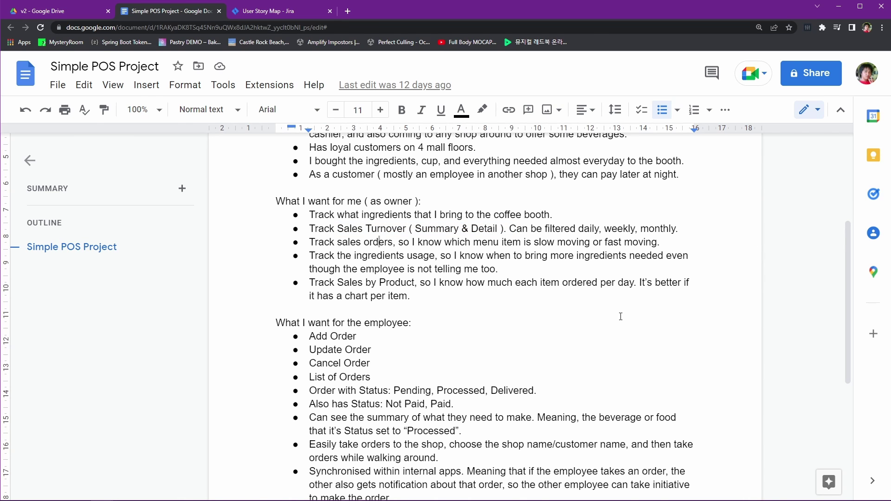
{"action": "key", "text": "ctrl+Tab"}
{"action": "type", "text": "Orde"}
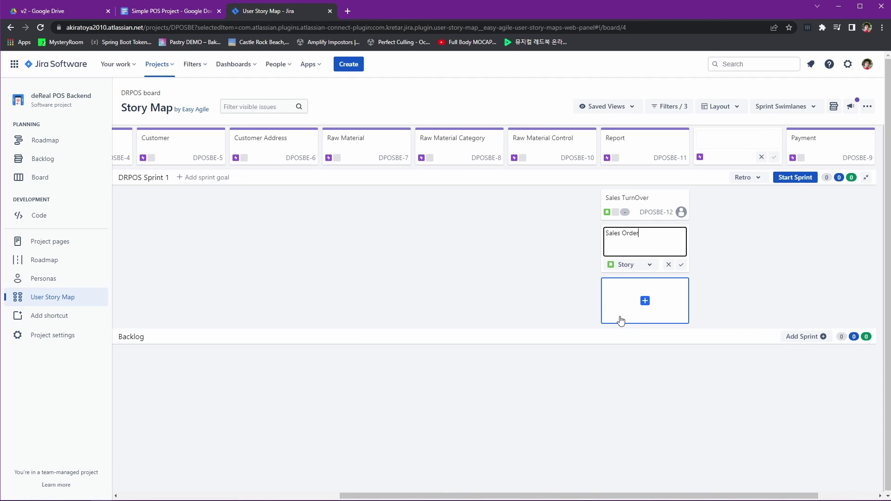
{"action": "key", "text": "ctrl+shift+Tab"}
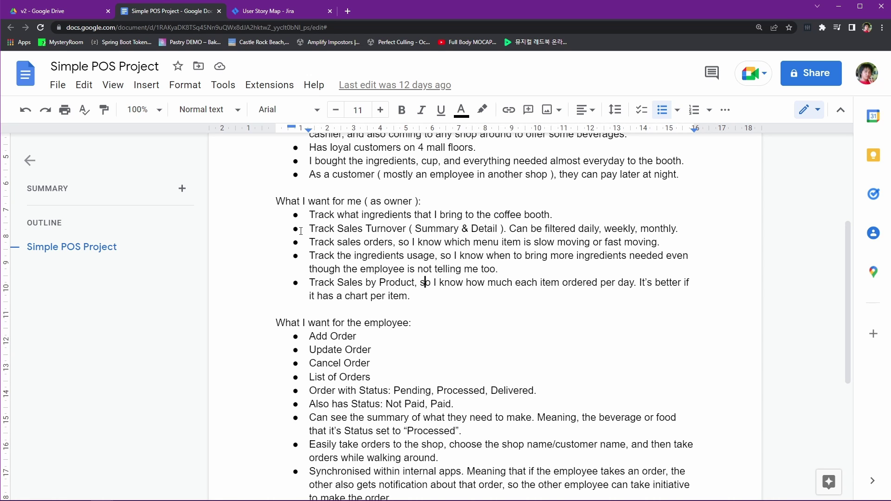
- Move the 'Track Sales by Product' text onto the end of the 'Track sales orders' bullet and remove the leftover empty bullet
{"action": "left_click_drag", "start_coordinate": [309, 242], "coordinate": [666, 246]}
{"action": "left_click_drag", "start_coordinate": [424, 296], "coordinate": [312, 280]}
{"action": "key", "text": "ctrl+c"}
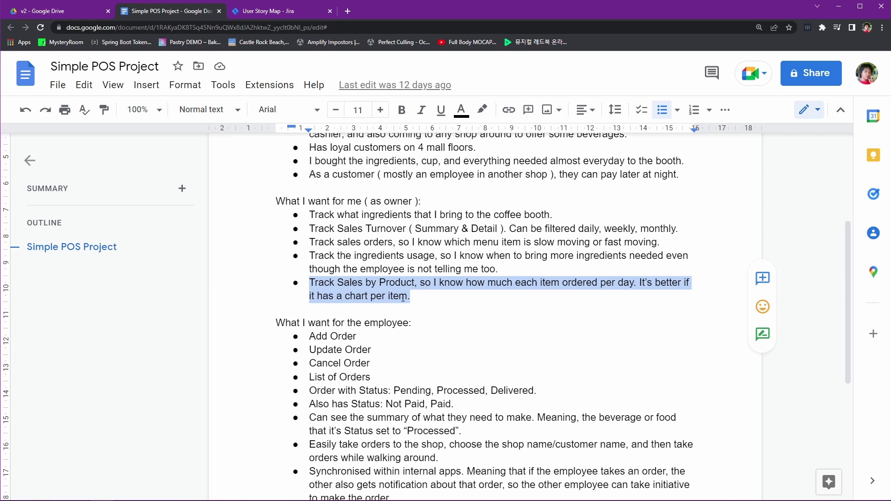
{"action": "key", "text": "BackSpace"}
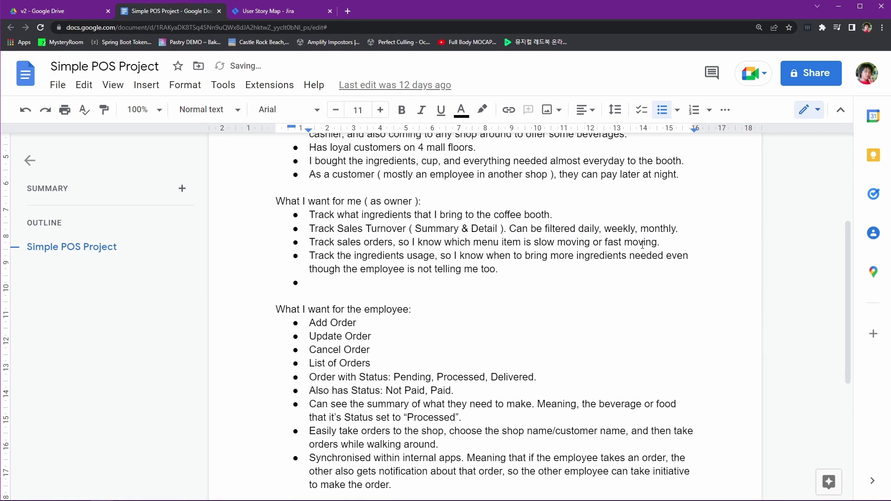
{"action": "left_click", "coordinate": [661, 241]}
{"action": "key", "text": "ctrl+v"}
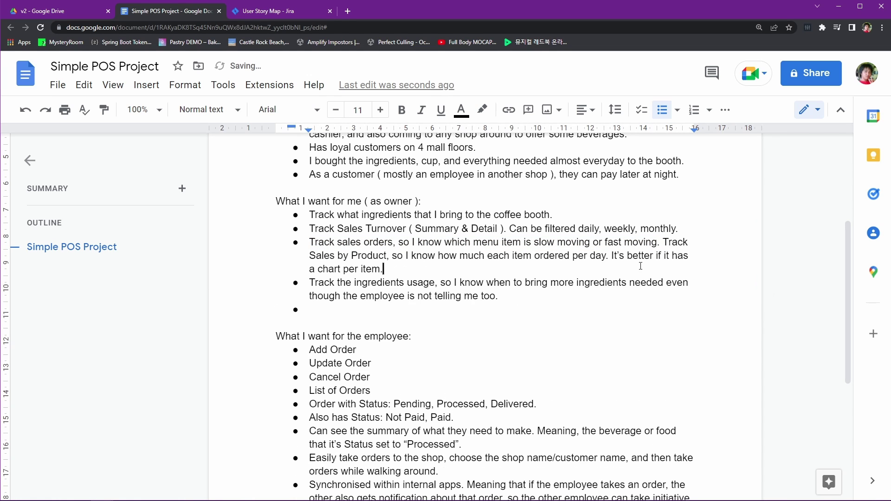
{"action": "left_click", "coordinate": [492, 308]}
{"action": "key", "text": "BackSpace"}
{"action": "key", "text": "BackSpace"}
{"action": "left_click", "coordinate": [362, 255]}
- Rename the Sales Order story under Report to 'Sales By Product'
{"action": "key", "text": "ctrl+Tab"}
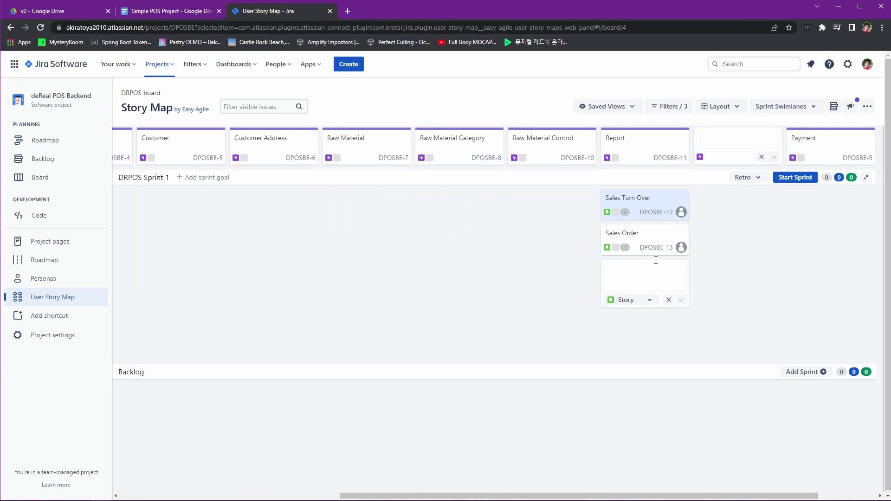
{"action": "left_click", "coordinate": [633, 232]}
{"action": "left_click", "coordinate": [681, 250]}
{"action": "key", "text": "BackSpace"}
{"action": "key", "text": "BackSpace"}
{"action": "key", "text": "BackSpace"}
{"action": "key", "text": "BackSpace"}
{"action": "key", "text": "BackSpace"}
{"action": "key", "text": "BackSpace"}
{"action": "type", "text": "By Product"}
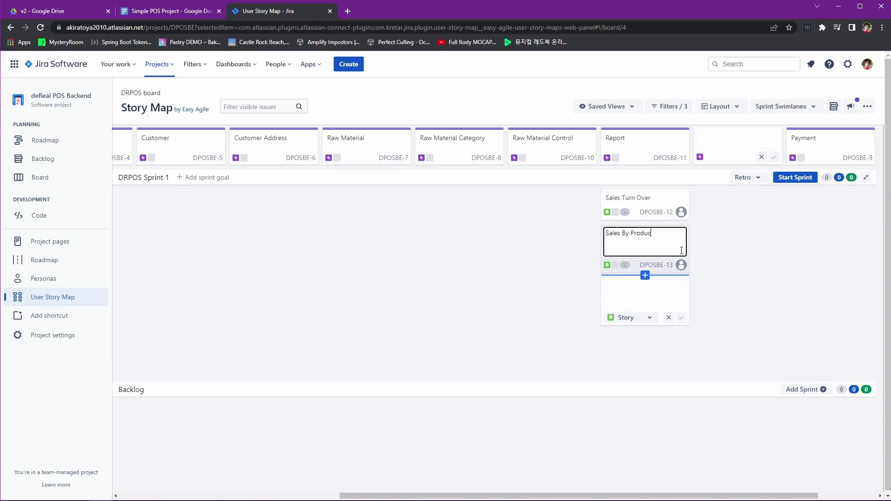
{"action": "key", "text": "Return"}
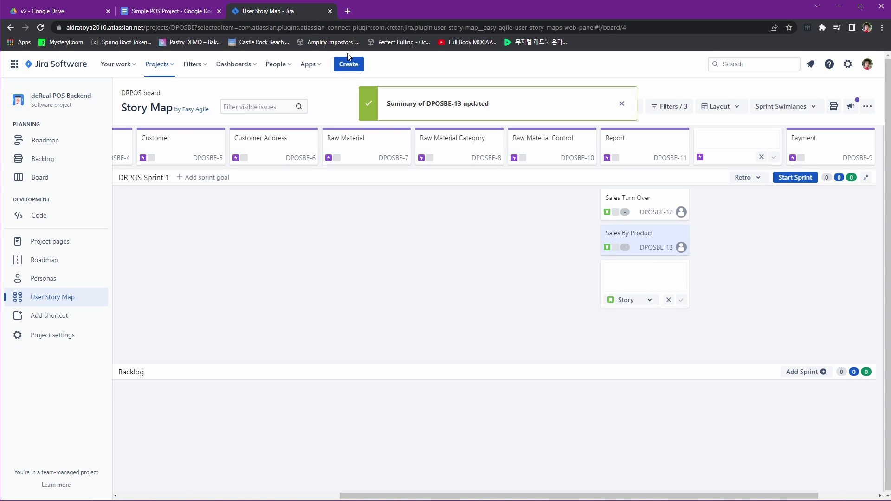
- Check the next requirement in the doc, then open and dismiss the Sales By Product story's options menu
{"action": "key", "text": "ctrl+shift+Tab"}
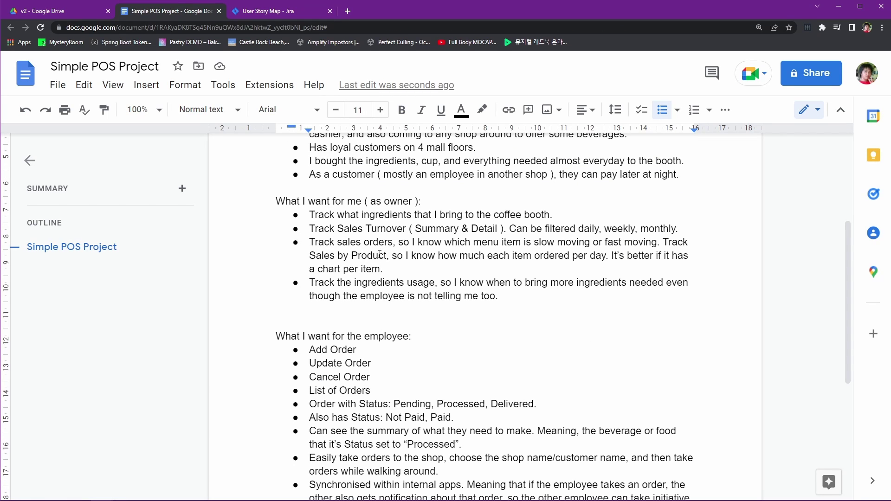
{"action": "left_click_drag", "start_coordinate": [383, 269], "coordinate": [396, 268]}
{"action": "left_click", "coordinate": [447, 282]}
{"action": "key", "text": "ctrl+Tab"}
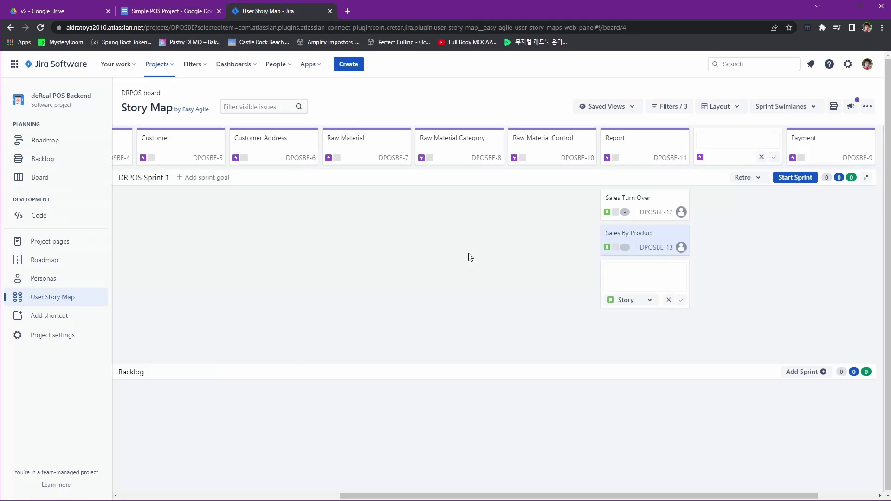
{"action": "key", "text": "ctrl+shift+Tab"}
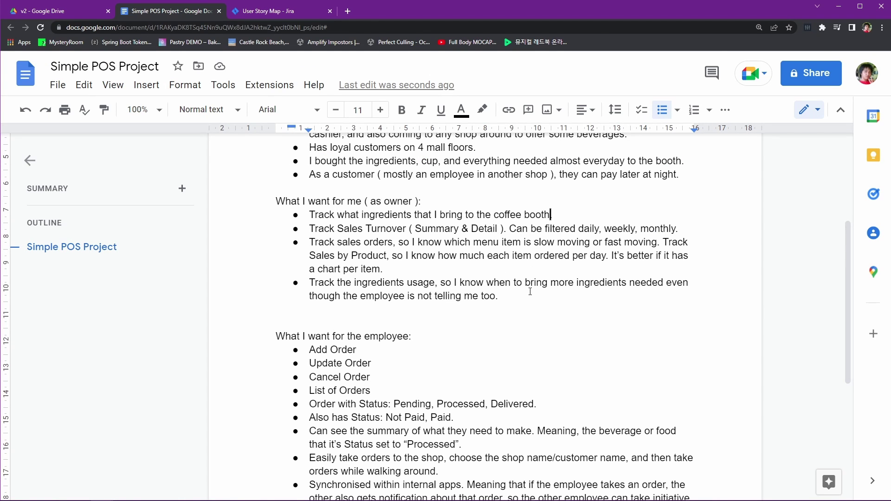
{"action": "key", "text": "ctrl+Tab"}
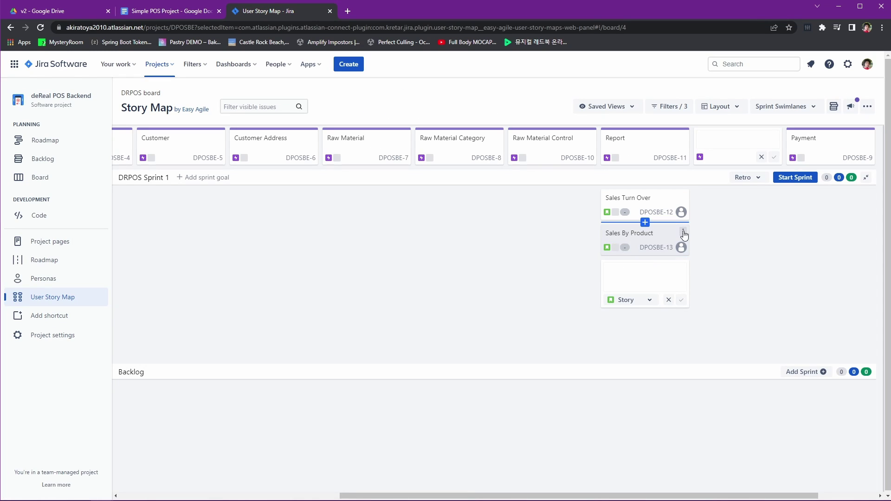
{"action": "left_click", "coordinate": [682, 231]}
{"action": "mouse_move", "coordinate": [704, 254]}
{"action": "left_click", "coordinate": [668, 247]}
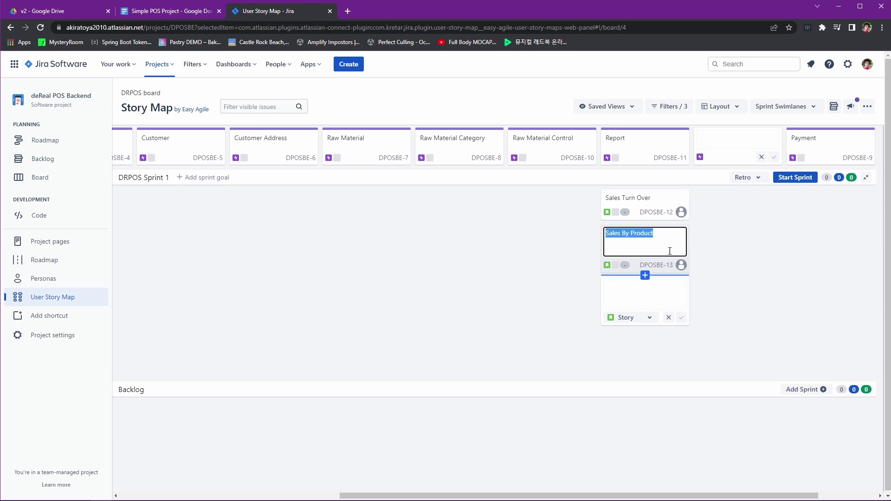
- Save the description 'Use Chart for showing daily sales by product' on the Sales By Product story and close it
{"action": "left_click", "coordinate": [672, 247]}
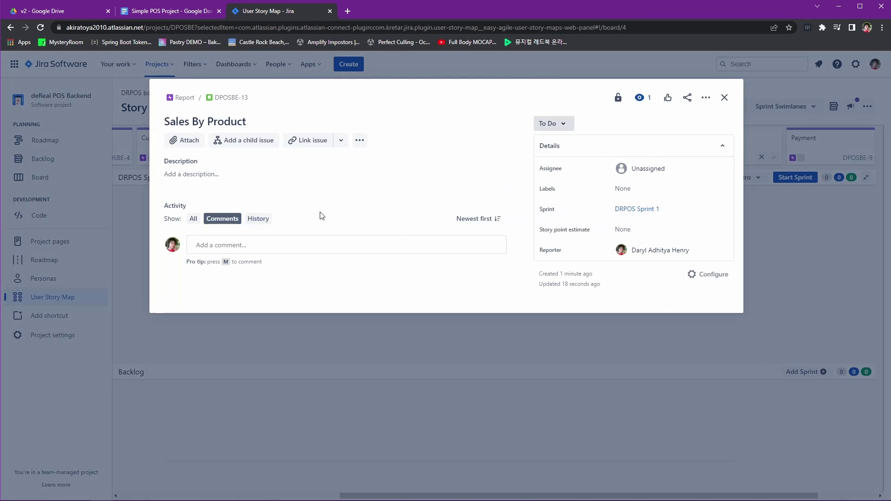
{"action": "left_click", "coordinate": [205, 175]}
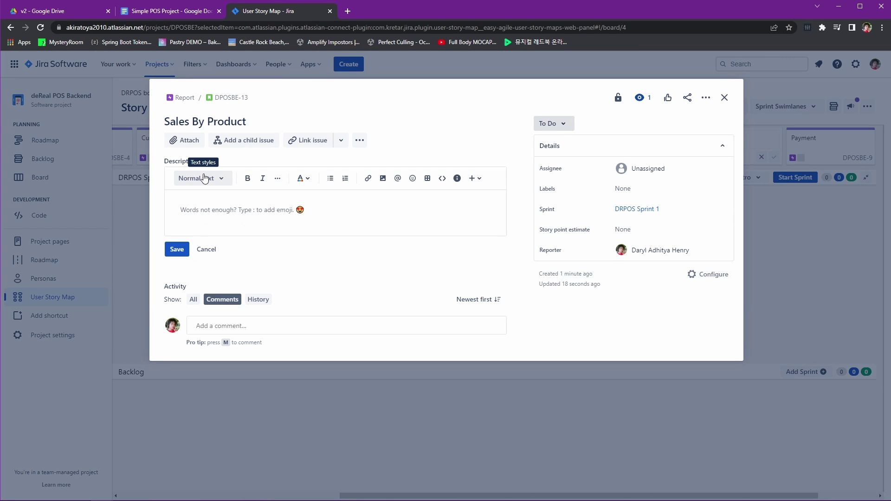
{"action": "type", "text": "Use Chart"}
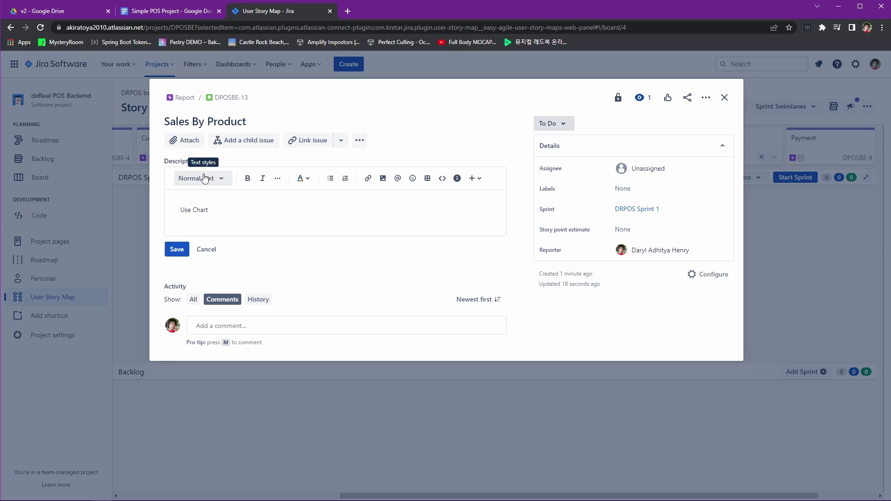
{"action": "type", "text": " for show"}
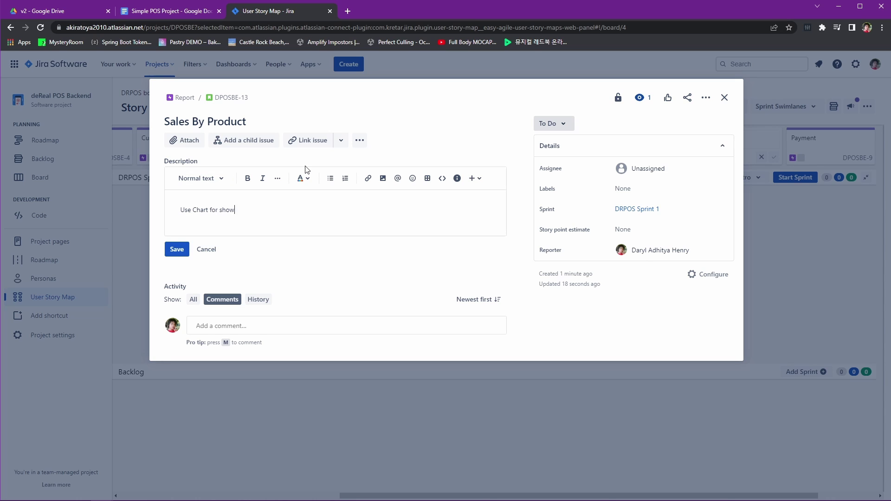
{"action": "type", "text": "ing daily sales by product"}
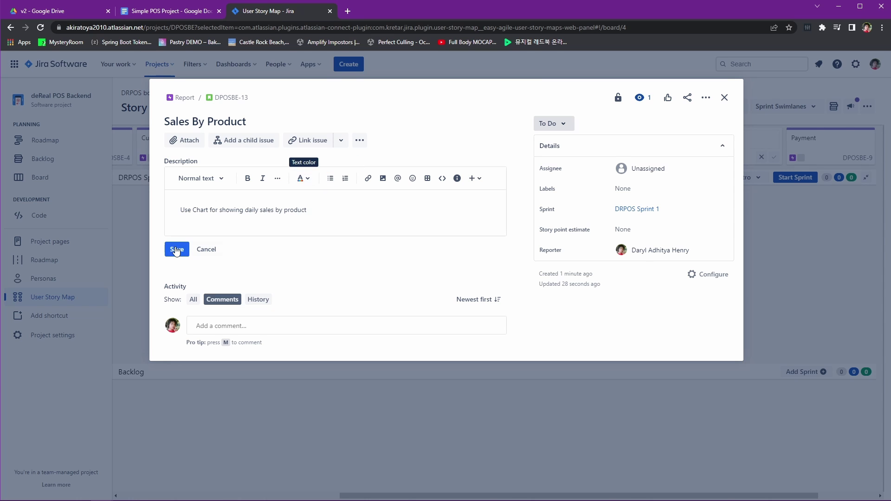
{"action": "left_click", "coordinate": [177, 249]}
{"action": "left_click", "coordinate": [784, 259]}
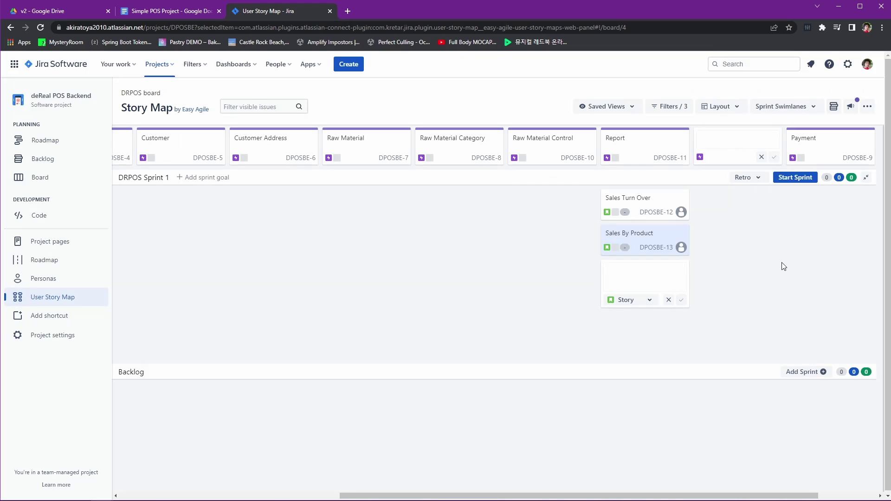
- Create a 'Raw Material Usage' story under Report, based on the doc's ingredients-usage bullet
{"action": "left_click", "coordinate": [167, 11]}
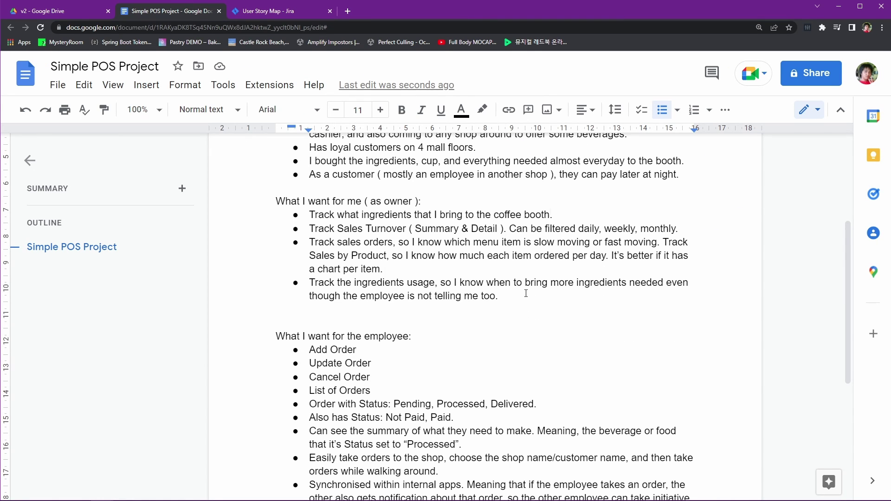
{"action": "left_click_drag", "start_coordinate": [499, 297], "coordinate": [311, 284]}
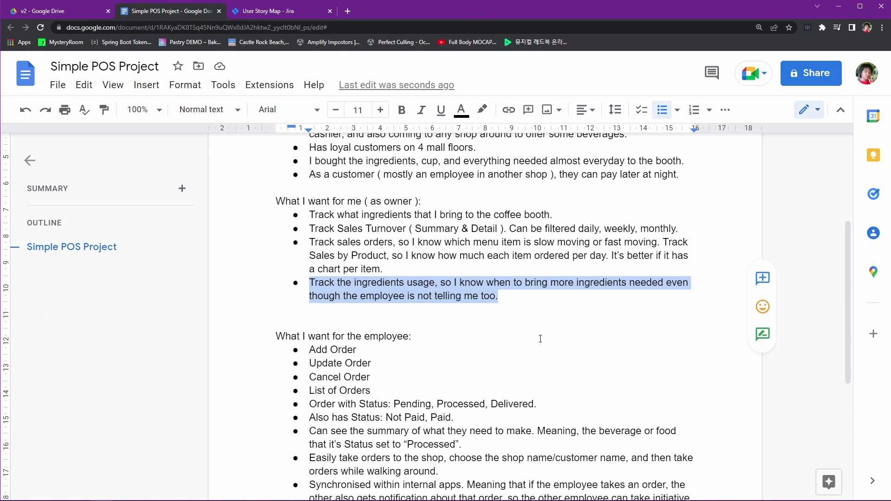
{"action": "key", "text": "ctrl+Tab"}
{"action": "left_click", "coordinate": [639, 279]}
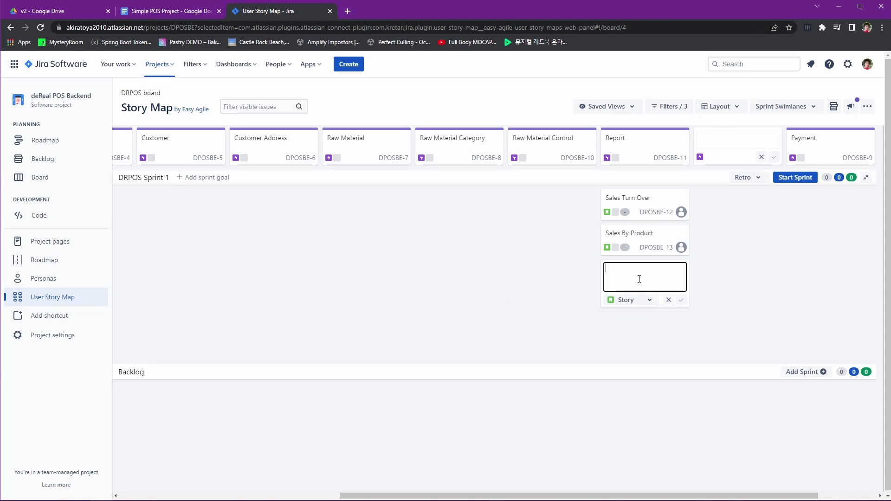
{"action": "type", "text": "Raw Material Usage"}
{"action": "key", "text": "Return"}
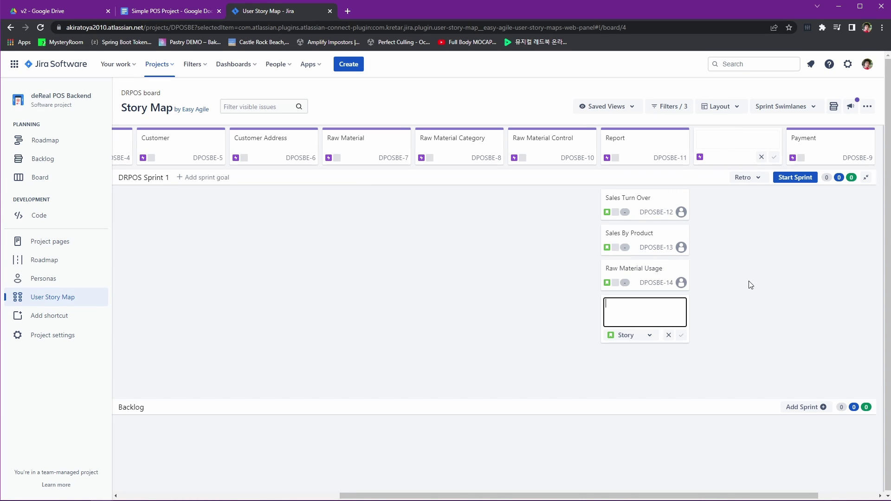
{"action": "key", "text": "ctrl+shift+Tab"}
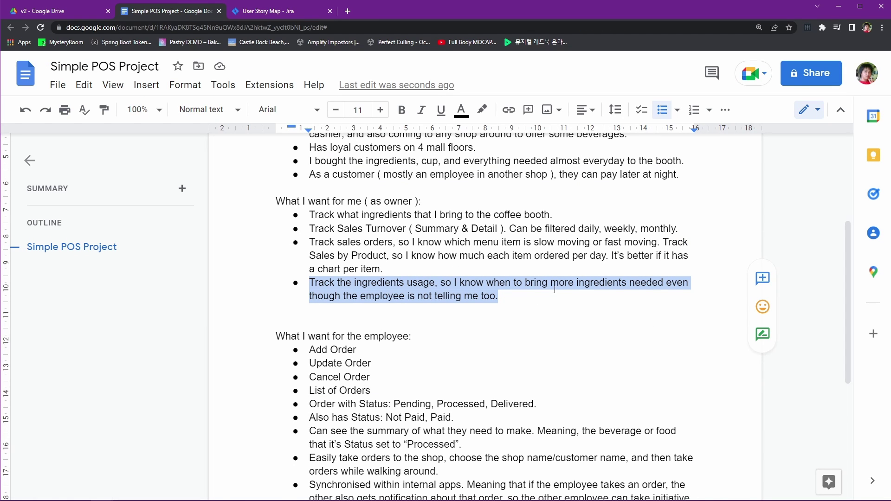
- Scroll the doc's future-feature notes and highlight the Multiple Branch bullet
{"action": "scroll", "coordinate": [554, 290], "scroll_direction": "down", "scroll_amount": 3}
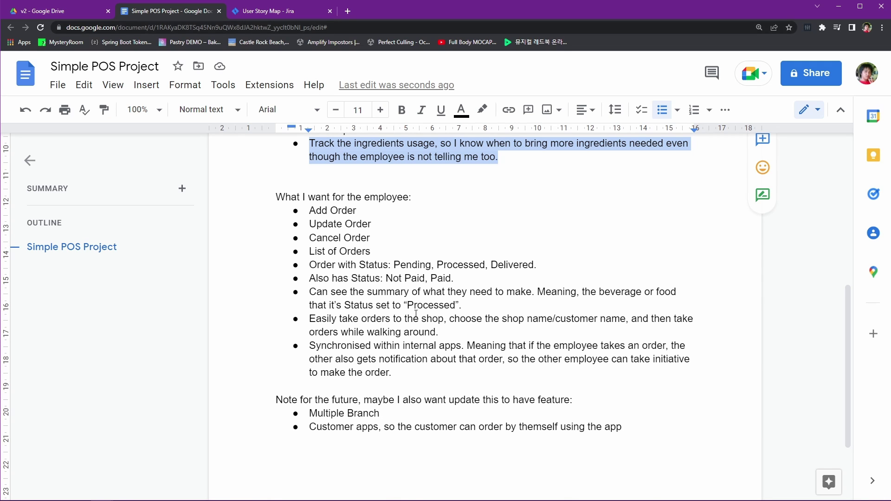
{"action": "left_click_drag", "start_coordinate": [423, 409], "coordinate": [300, 412]}
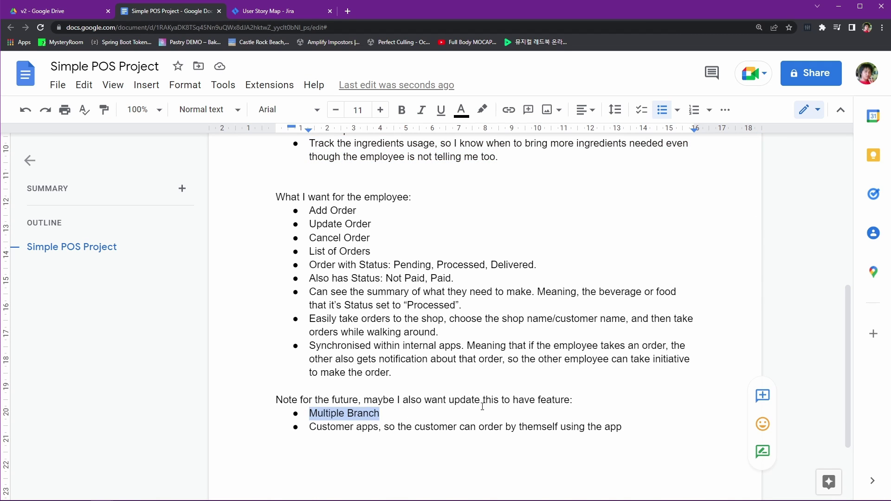
{"action": "key", "text": "ctrl+Tab"}
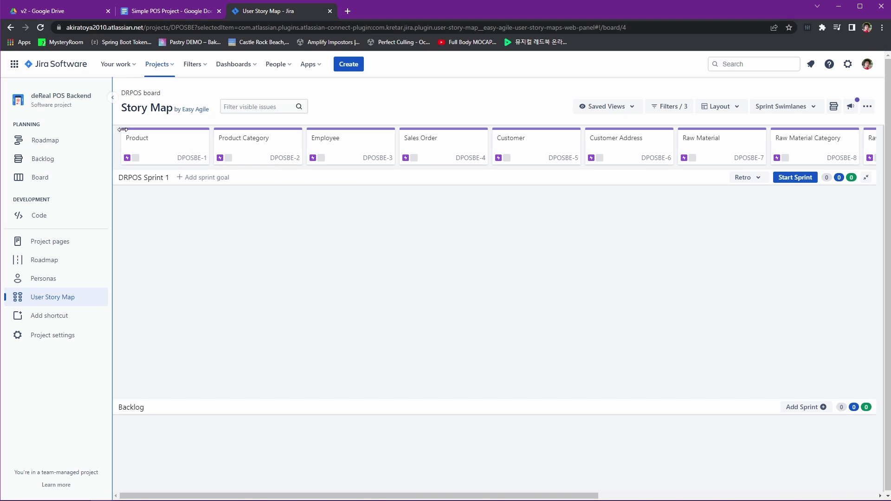
- Create a 'Branch' epic and drag it ahead of Product
{"action": "left_click", "coordinate": [211, 130]}
{"action": "type", "text": "Branch"}
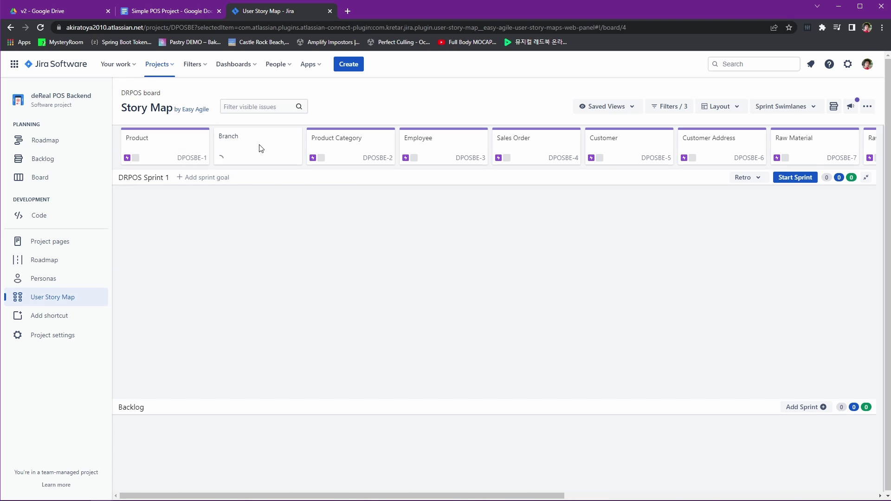
{"action": "key", "text": "Return"}
{"action": "left_click_drag", "start_coordinate": [260, 146], "coordinate": [202, 140]}
- Review the two future-feature bullets in the requirements document
{"action": "key", "text": "ctrl+shift+Tab"}
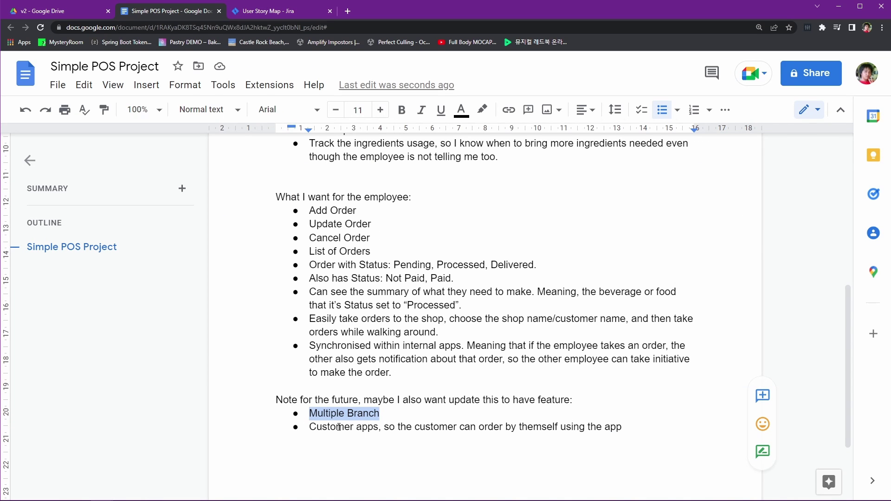
{"action": "left_click_drag", "start_coordinate": [617, 424], "coordinate": [300, 409]}
{"action": "left_click", "coordinate": [479, 447]}
{"action": "double_click", "coordinate": [471, 384]}
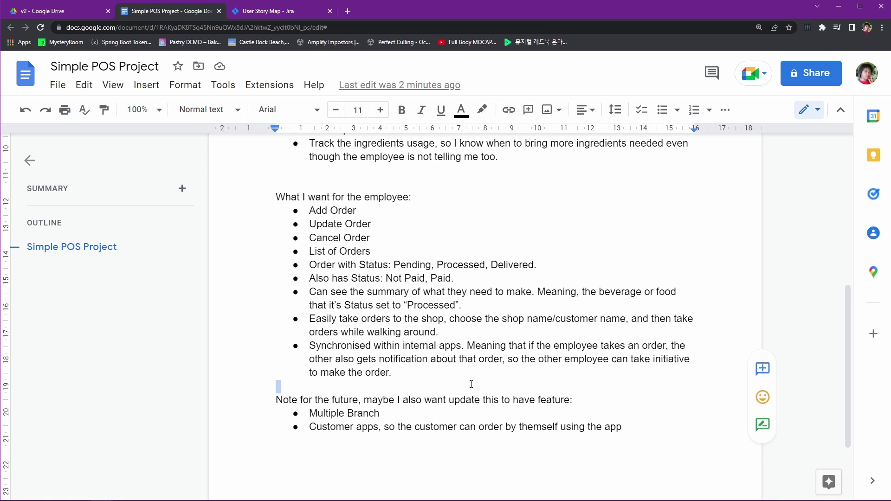
{"action": "key", "text": "ctrl+Tab"}
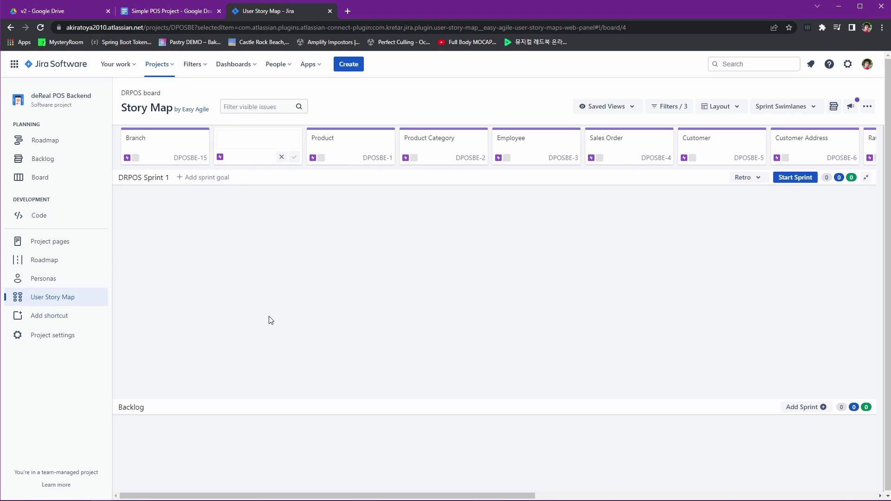
- Name the blank epic 'Authorization', move it to the front, and discard the extra empty epic card
{"action": "left_click", "coordinate": [248, 140]}
{"action": "type", "text": "Authorization"}
{"action": "key", "text": "Return"}
{"action": "left_click_drag", "start_coordinate": [259, 145], "coordinate": [193, 146]}
{"action": "left_click", "coordinate": [282, 158]}
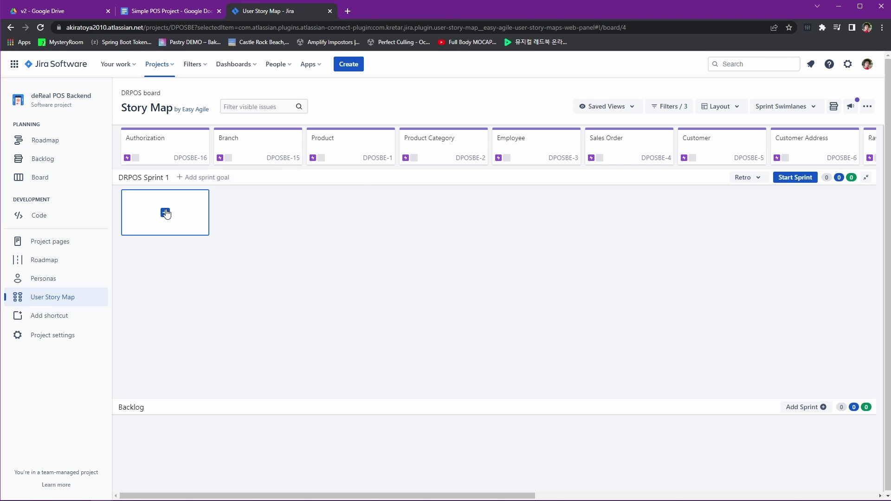
- Add Login by Username, Logout, Reset Password and Change Password stories under Authorization
{"action": "left_click", "coordinate": [165, 212]}
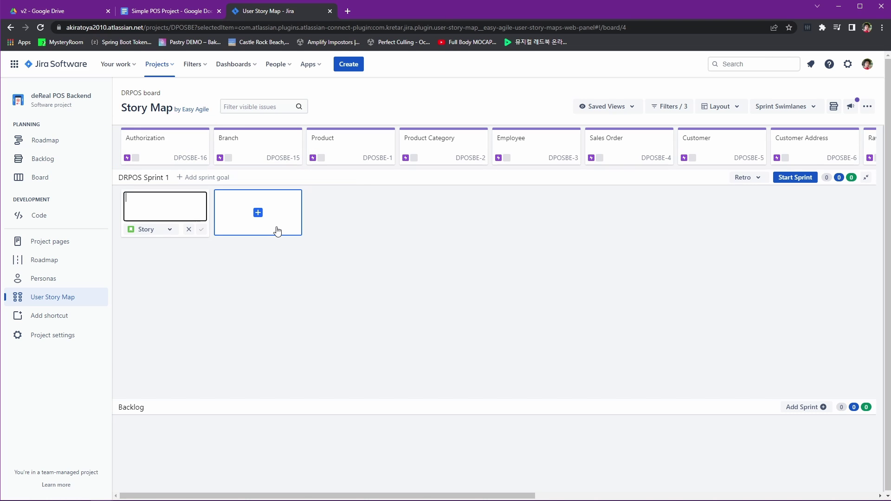
{"action": "type", "text": "Login by Username"}
{"action": "key", "text": "Return"}
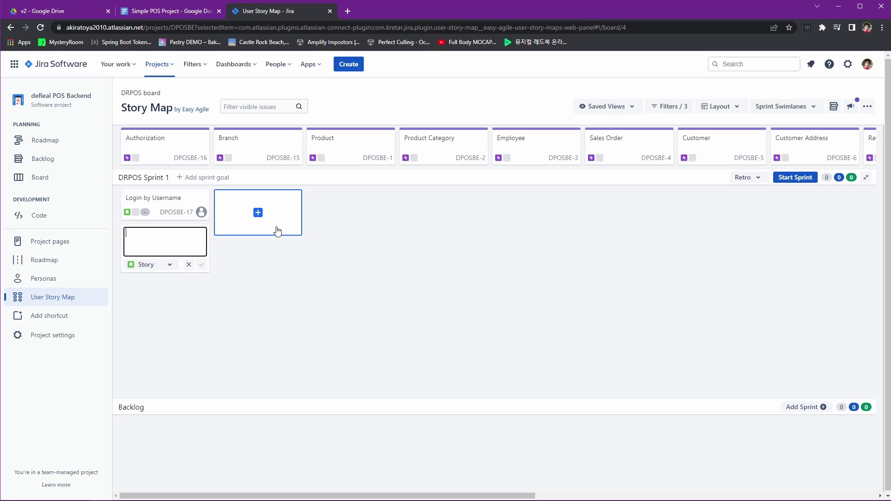
{"action": "type", "text": "Logout"}
{"action": "key", "text": "Return"}
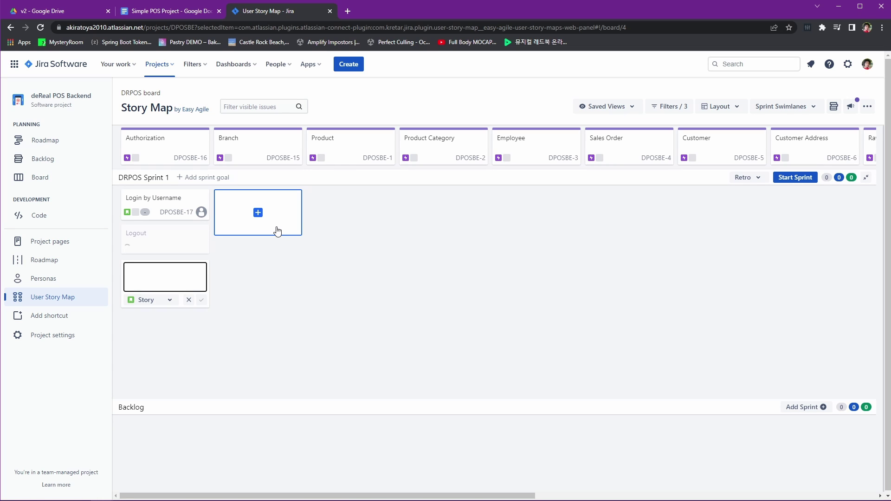
{"action": "type", "text": "Reset Password"}
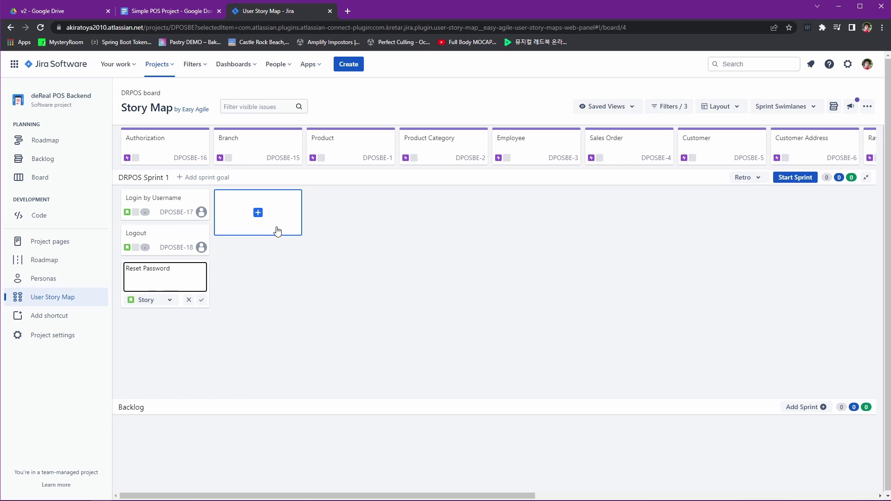
{"action": "key", "text": "Return"}
{"action": "type", "text": "Change P"}
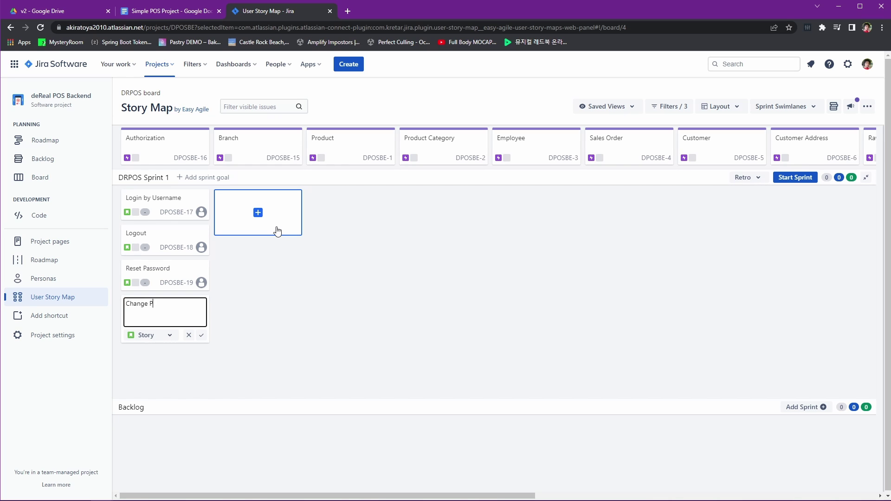
{"action": "type", "text": "assword"}
{"action": "key", "text": "Return"}
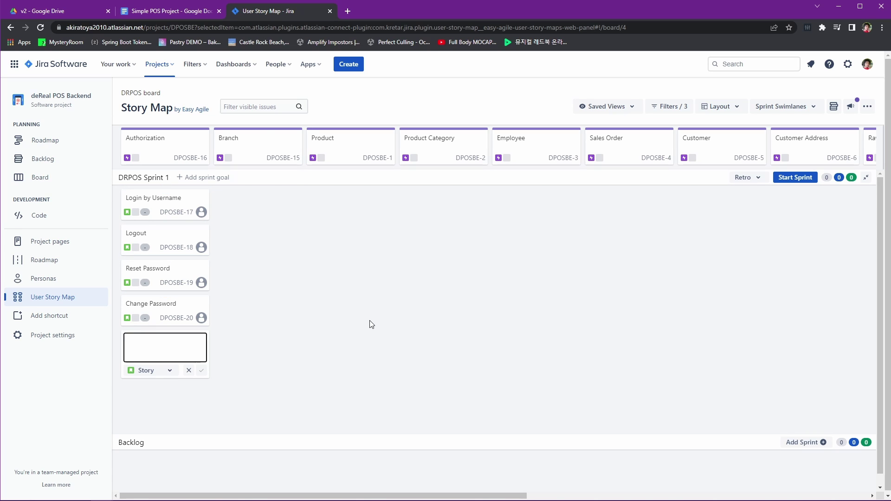
- Create a 'Role Access' epic right after Authorization
{"action": "left_click", "coordinate": [212, 130]}
{"action": "type", "text": "Role Access"}
{"action": "key", "text": "Return"}
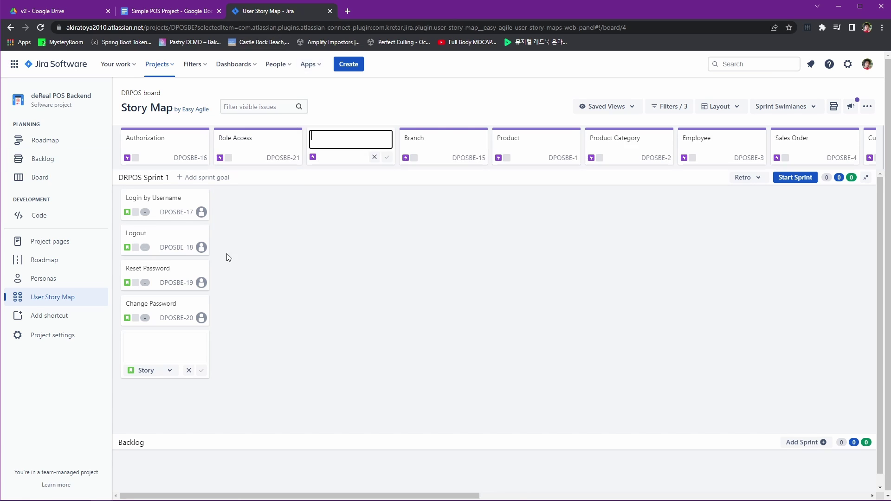
- Add Owner and Employee stories under Role Access
{"action": "left_click", "coordinate": [257, 210]}
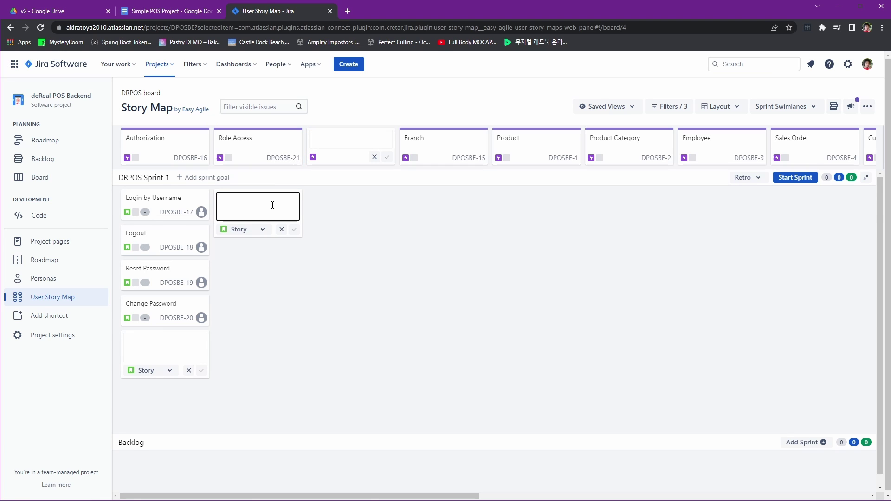
{"action": "type", "text": "Owner"}
{"action": "key", "text": "Return"}
{"action": "type", "text": "Employee"}
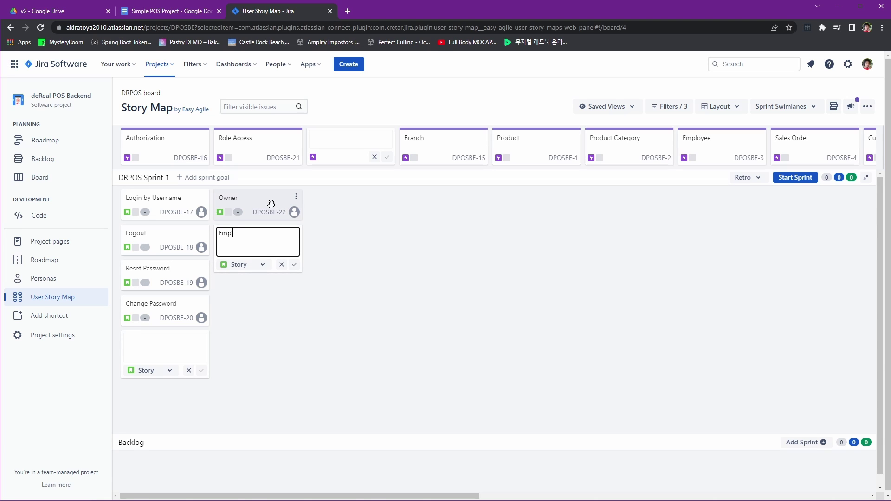
{"action": "key", "text": "Return"}
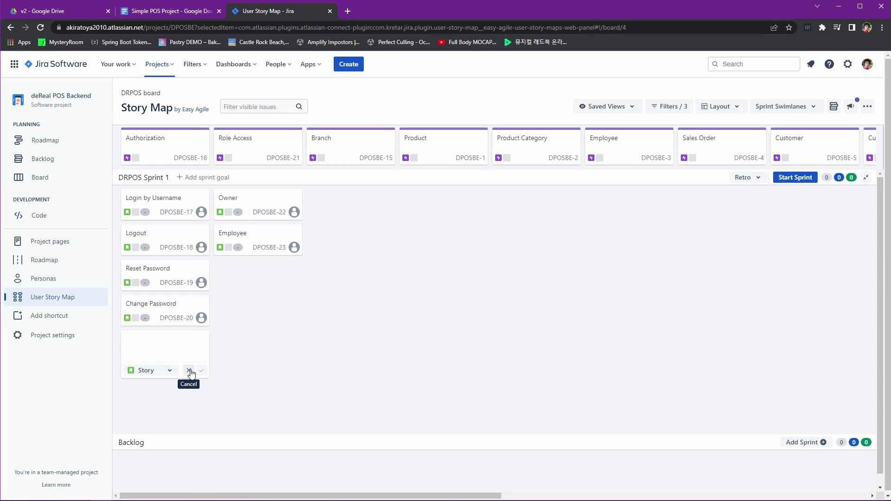
- Discard the empty Authorization story and add 'Basic CRUD' stories under Product, Product Category and Employee
{"action": "left_click", "coordinate": [189, 371]}
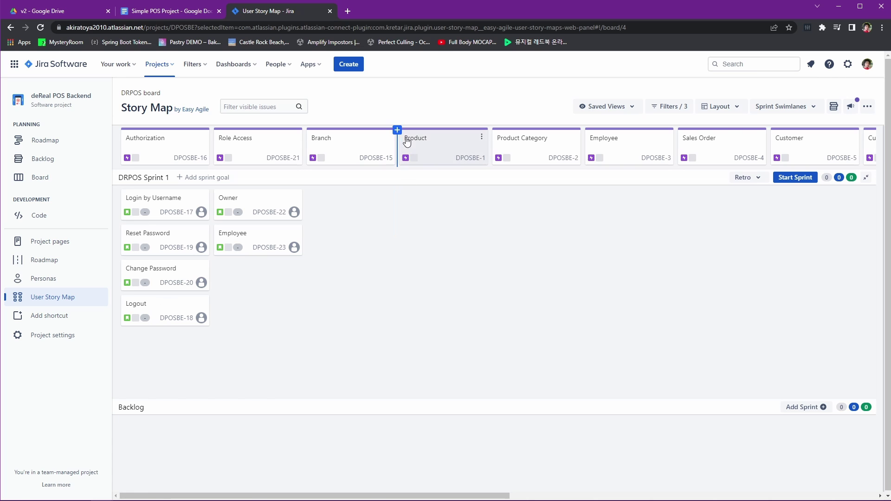
{"action": "left_click", "coordinate": [457, 208]}
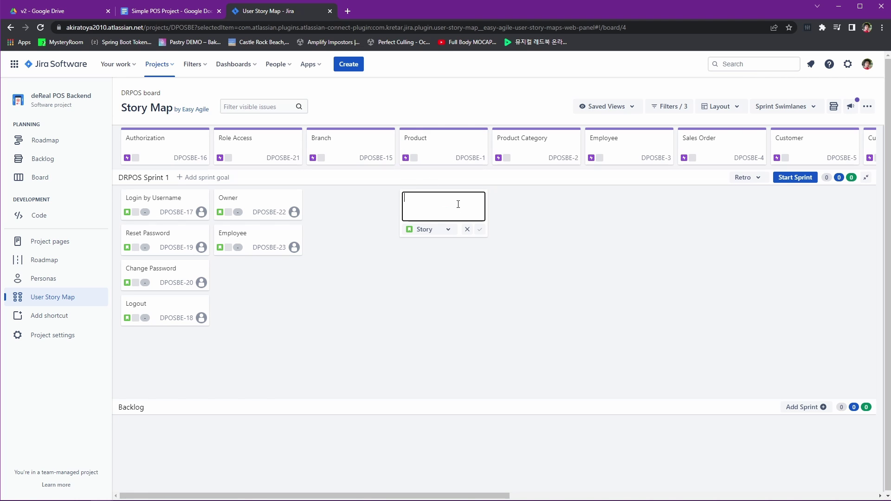
{"action": "type", "text": "Basic CRUD"}
{"action": "key", "text": "Return"}
{"action": "left_click", "coordinate": [527, 210]}
{"action": "type", "text": "Basic CRUD"}
{"action": "key", "text": "Return"}
{"action": "left_click", "coordinate": [617, 209]}
{"action": "type", "text": "Basic CRUD"}
{"action": "key", "text": "Return"}
- Add Basic CRUD stories under Customer and Customer Address, plus a 'Single Customer Address' story under Customer
{"action": "left_click_drag", "start_coordinate": [468, 497], "coordinate": [651, 497]}
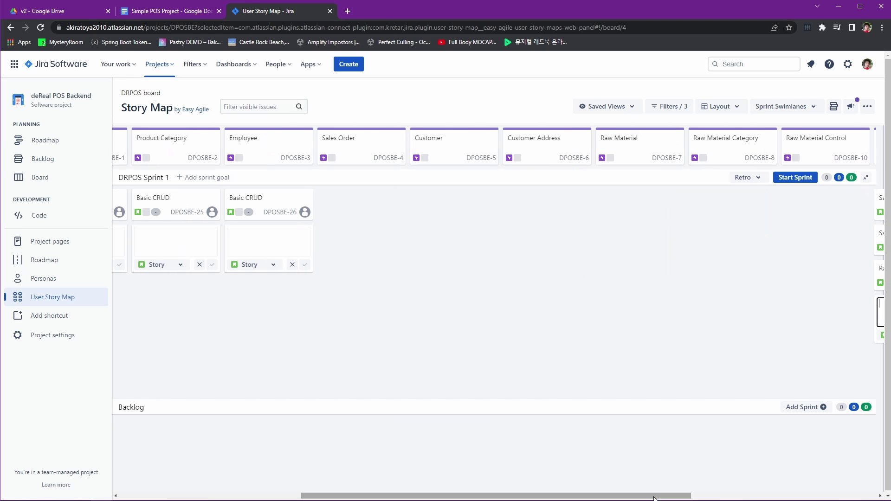
{"action": "left_click", "coordinate": [440, 210]}
{"action": "type", "text": "Basic CRUD"}
{"action": "key", "text": "Return"}
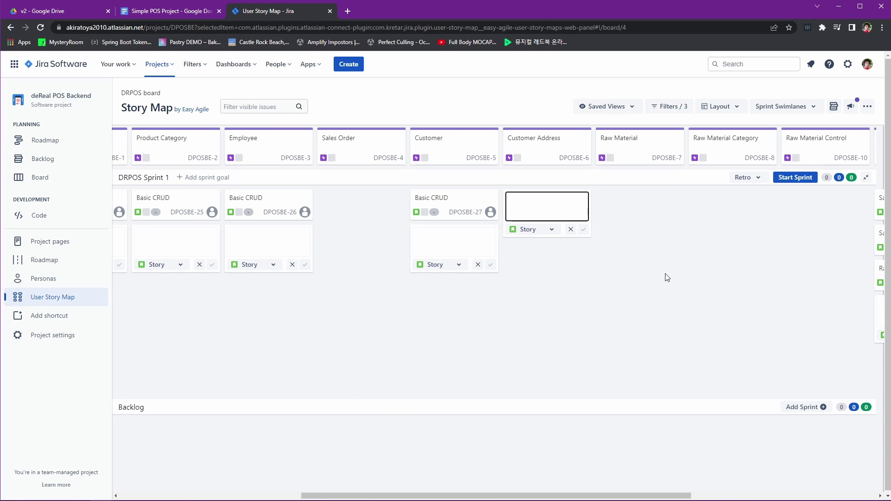
{"action": "type", "text": "Basic CRUD"}
{"action": "key", "text": "Return"}
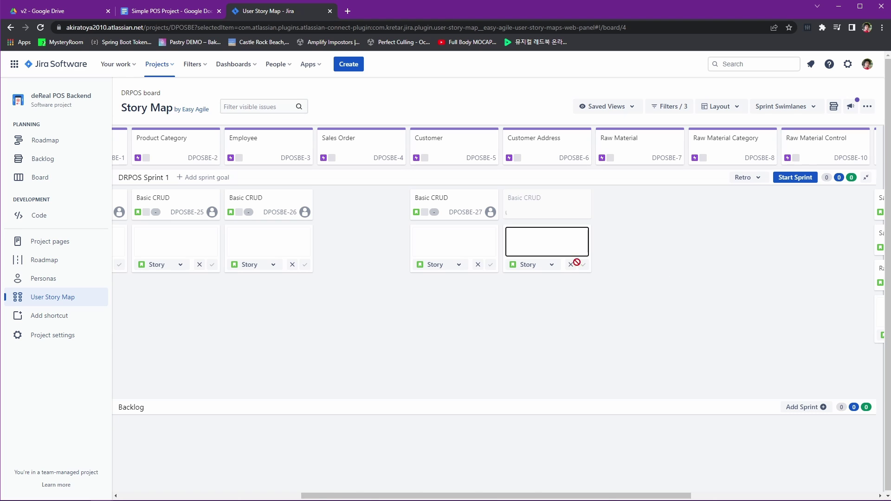
{"action": "left_click", "coordinate": [482, 251]}
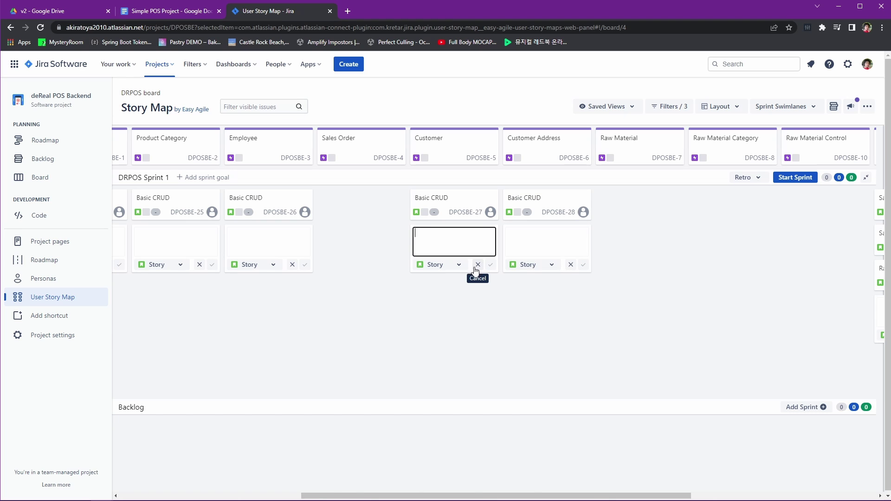
{"action": "type", "text": "Single Ad"}
{"action": "type", "text": "Customer Address"}
{"action": "key", "text": "Return"}
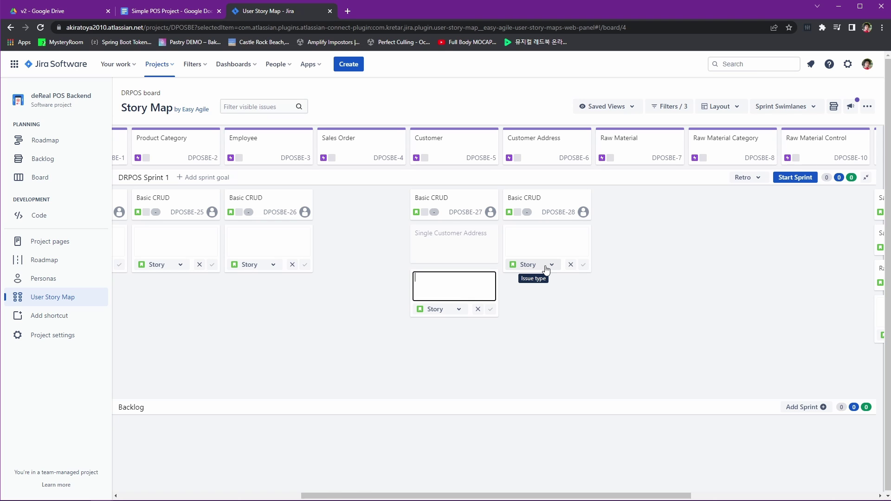
- Add Basic CRUD stories under Raw Material and Raw Material Category
{"action": "left_click", "coordinate": [646, 197]}
{"action": "type", "text": "Basic CRUD"}
{"action": "key", "text": "Return"}
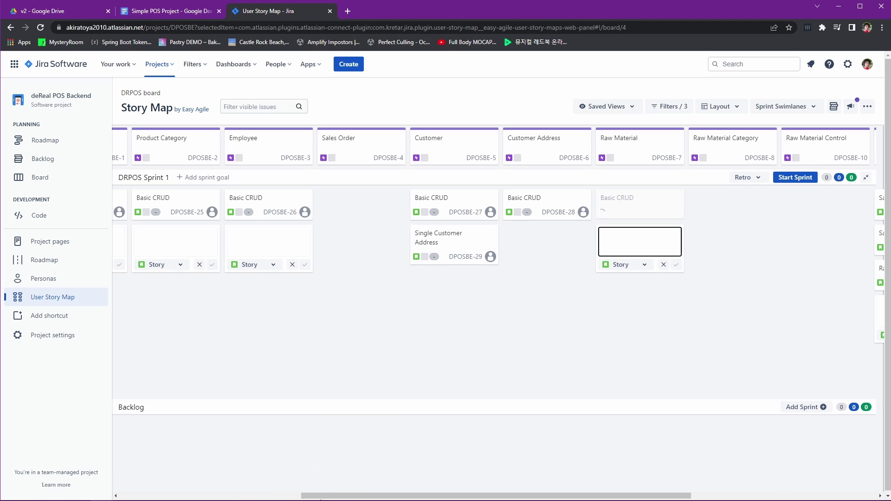
{"action": "left_click_drag", "start_coordinate": [329, 495], "coordinate": [417, 496]}
{"action": "left_click", "coordinate": [536, 205]}
{"action": "type", "text": "Basic CRUD"}
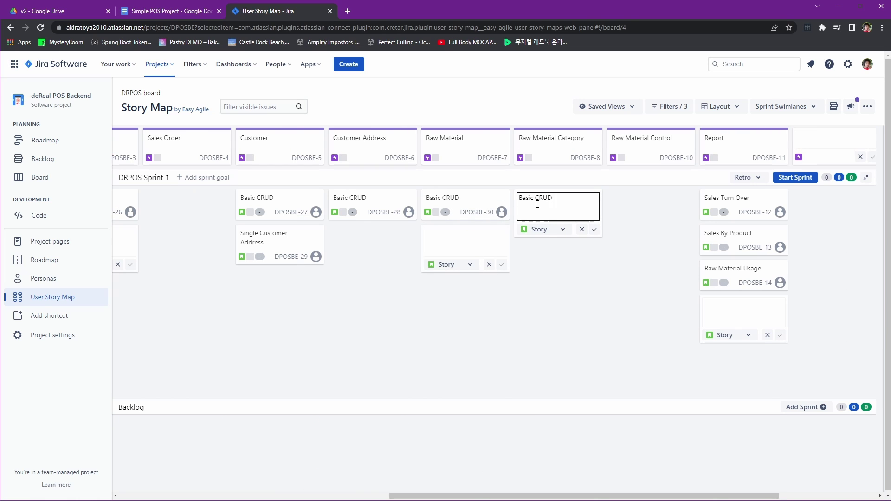
{"action": "key", "text": "Return"}
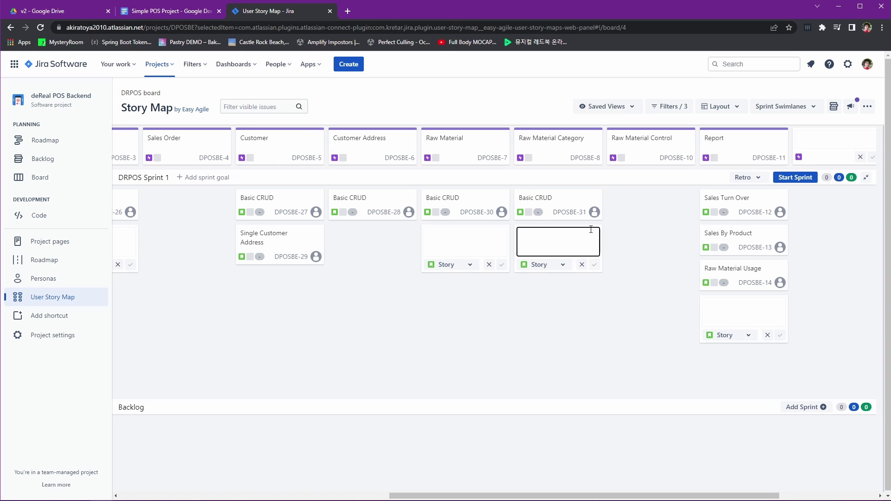
{"action": "mouse_move", "coordinate": [653, 198]}
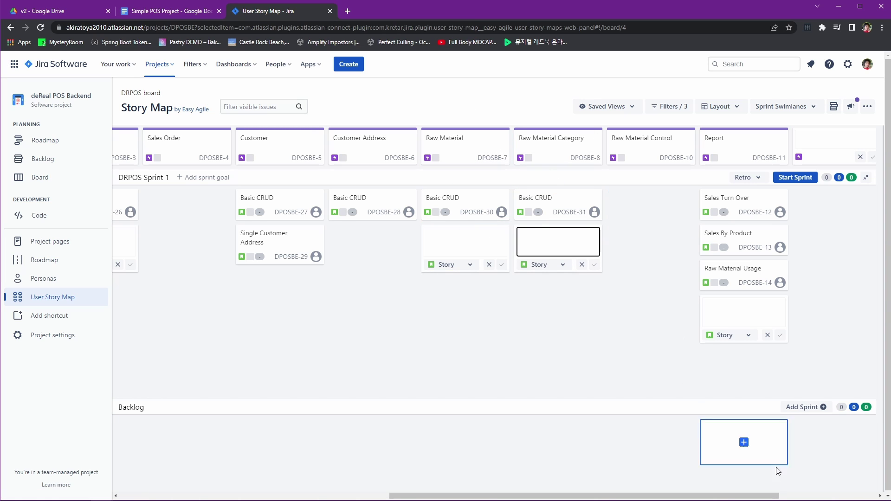
- Create four Raw Material Control stories: Export, Import, Return and Adjust Raw Material (DPOSBE-32 to 35)
{"action": "left_click_drag", "start_coordinate": [761, 495], "coordinate": [791, 497]}
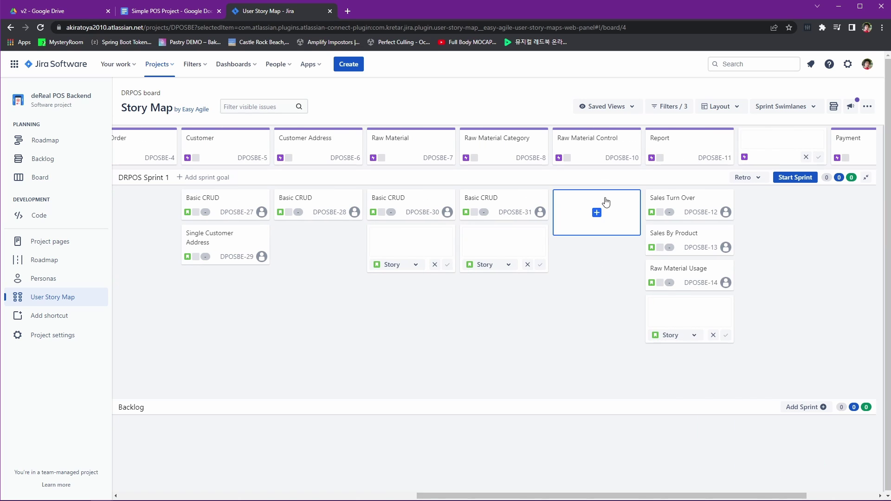
{"action": "left_click", "coordinate": [597, 207]}
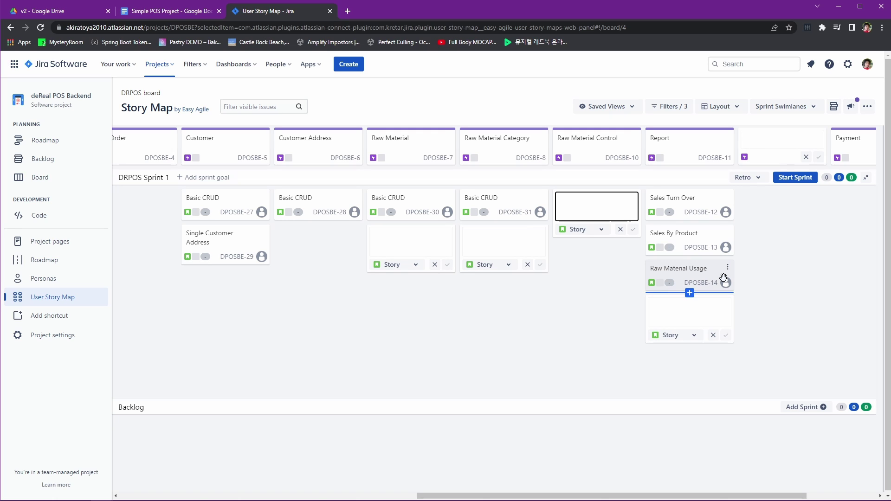
{"action": "type", "text": "Export Raw Material"}
{"action": "key", "text": "Return"}
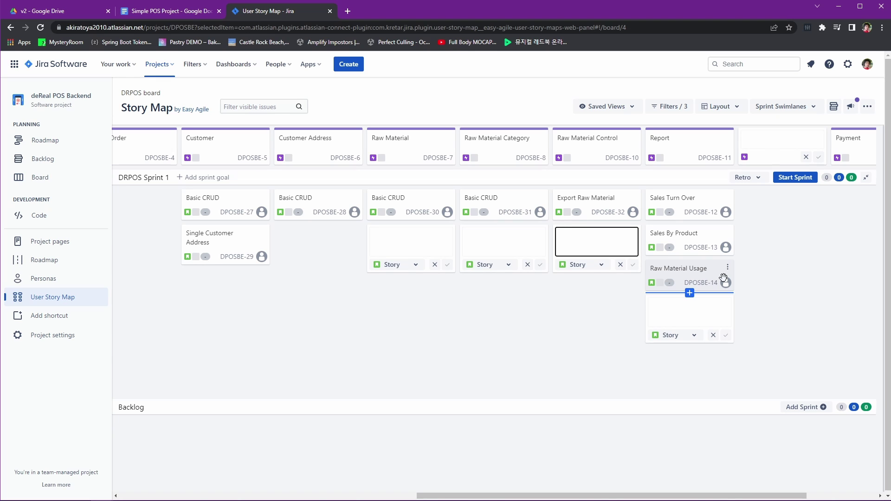
{"action": "type", "text": "Import Raw Material"}
{"action": "key", "text": "Return"}
{"action": "type", "text": "Return Raw Material"}
{"action": "key", "text": "Return"}
{"action": "type", "text": "Adjust Raw Material"}
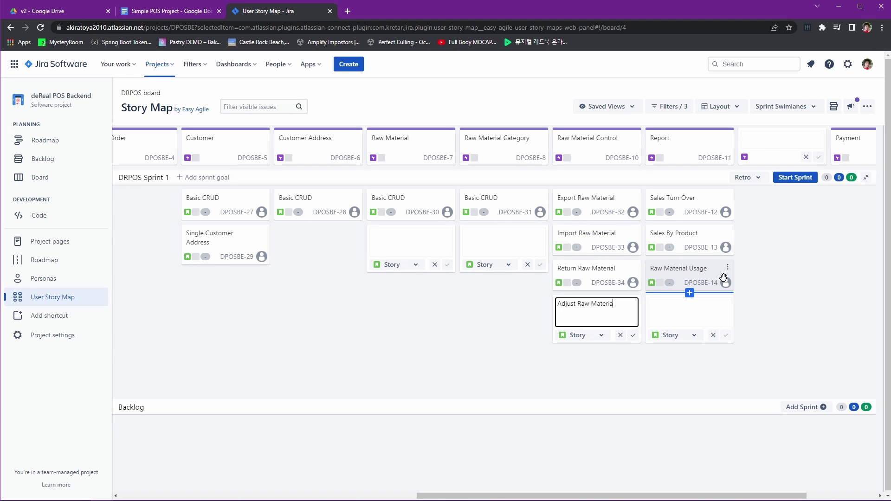
{"action": "key", "text": "Return"}
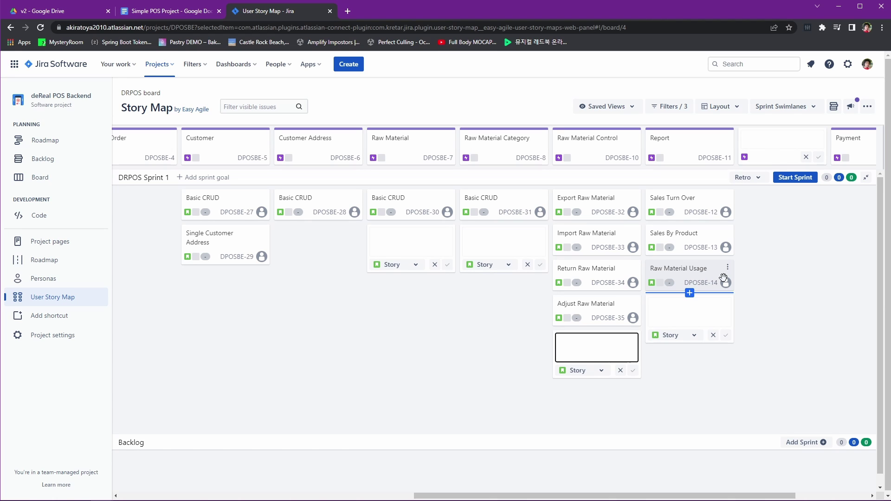
- Create a Log epic after Report and delete the empty epic card between Log and Payment
{"action": "left_click", "coordinate": [773, 140]}
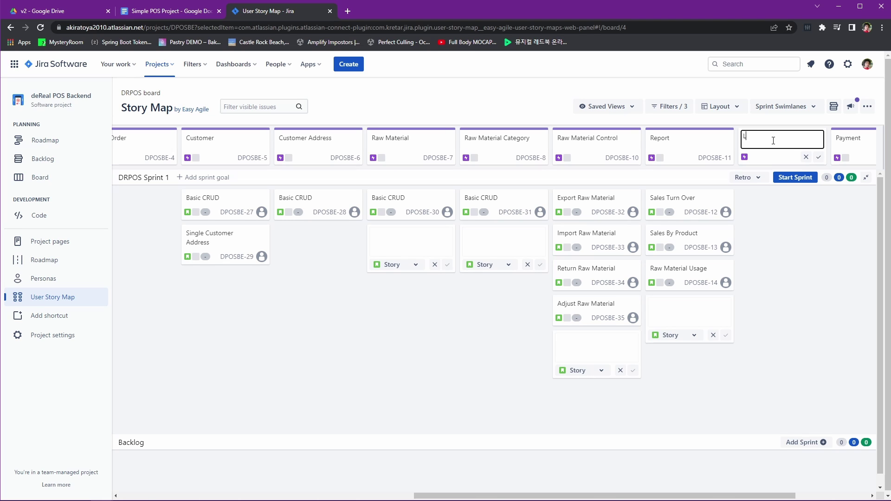
{"action": "key", "text": "Return"}
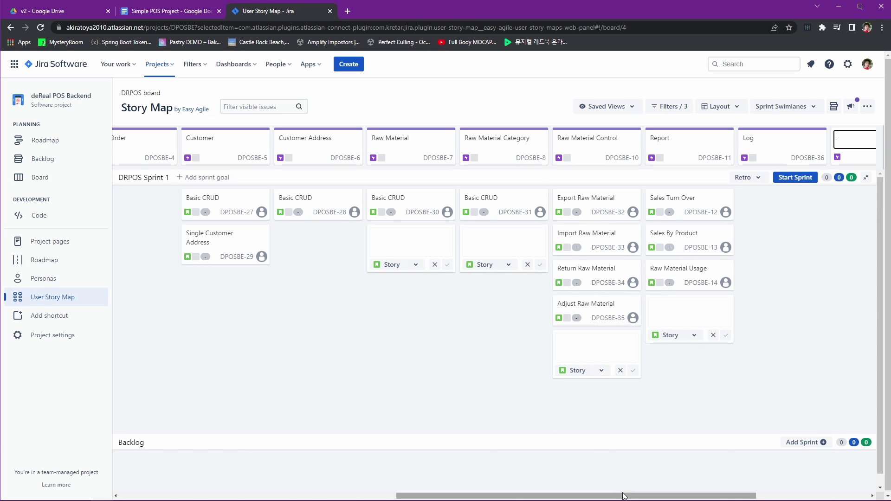
{"action": "left_click_drag", "start_coordinate": [623, 497], "coordinate": [732, 496]}
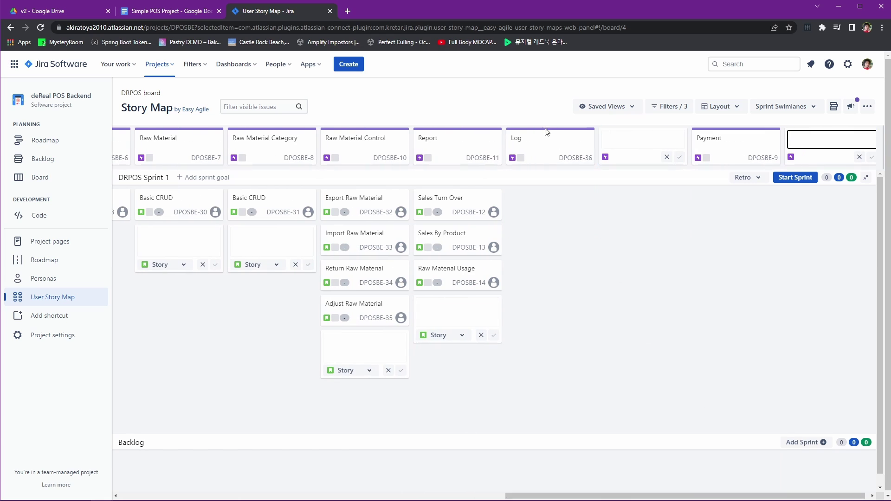
{"action": "left_click", "coordinate": [666, 157]}
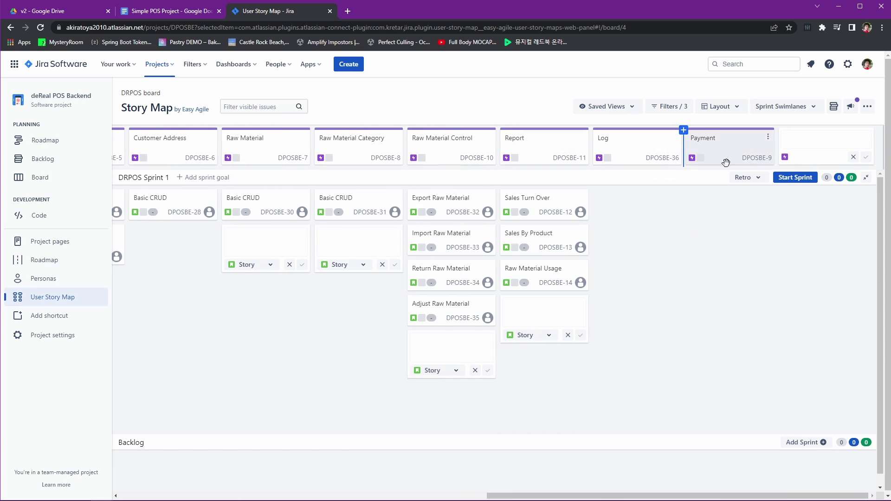
{"action": "left_click", "coordinate": [855, 155]}
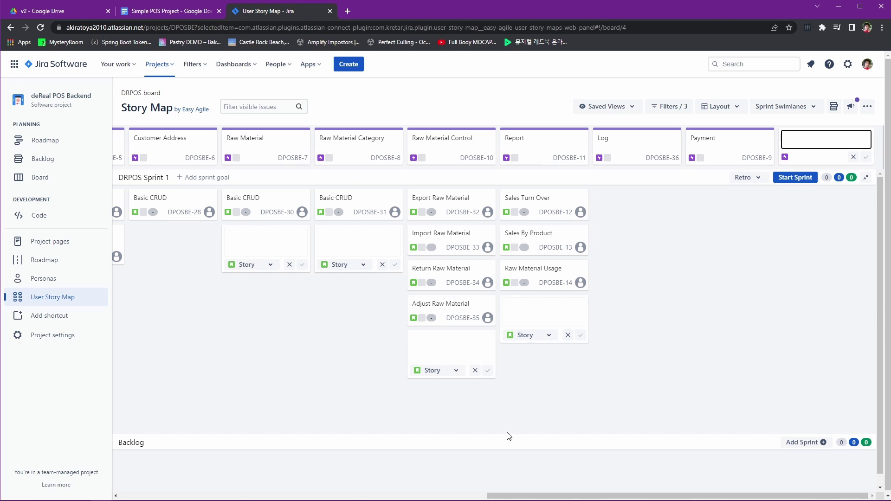
{"action": "left_click_drag", "start_coordinate": [505, 496], "coordinate": [273, 472]}
- Add Delivery Status and Paid Status stories to the Sales Order column, fixing a title typo
{"action": "left_click", "coordinate": [461, 214]}
{"action": "type", "text": "Devli"}
{"action": "type", "text": "livery STatus"}
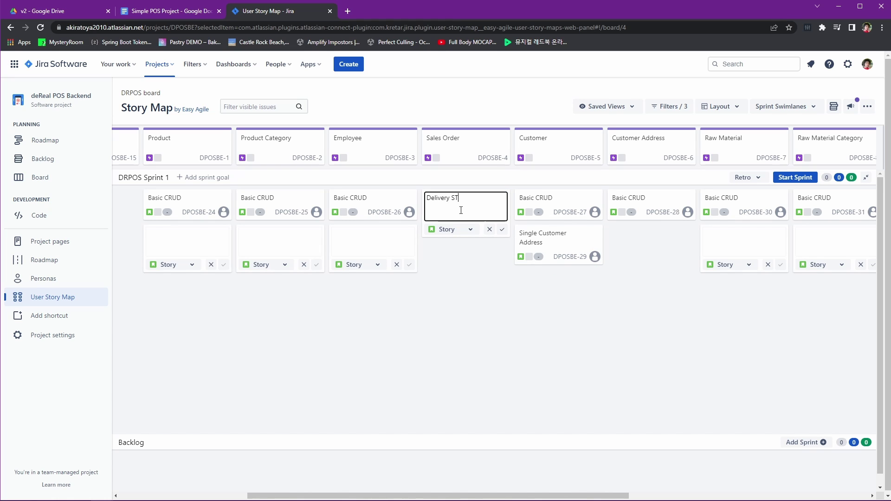
{"action": "key", "text": "BackSpace"}
{"action": "type", "text": "tus"}
{"action": "key", "text": "Return"}
{"action": "type", "text": "Paid Status"}
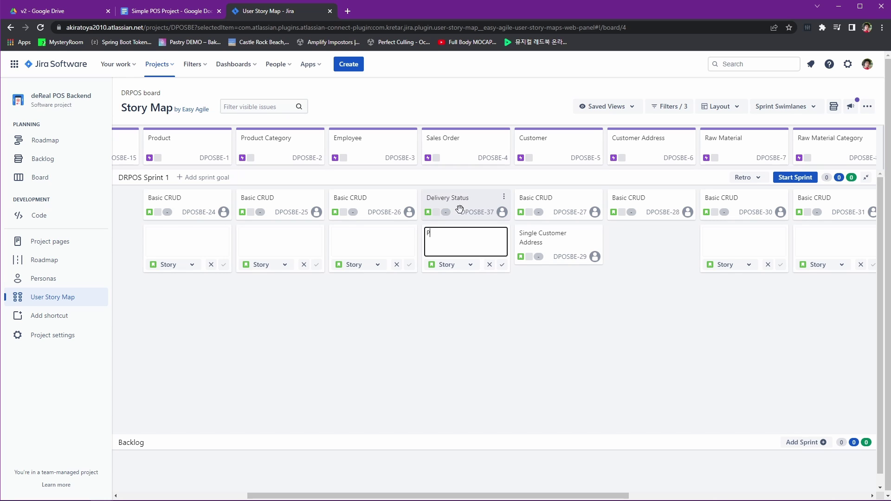
{"action": "key", "text": "Return"}
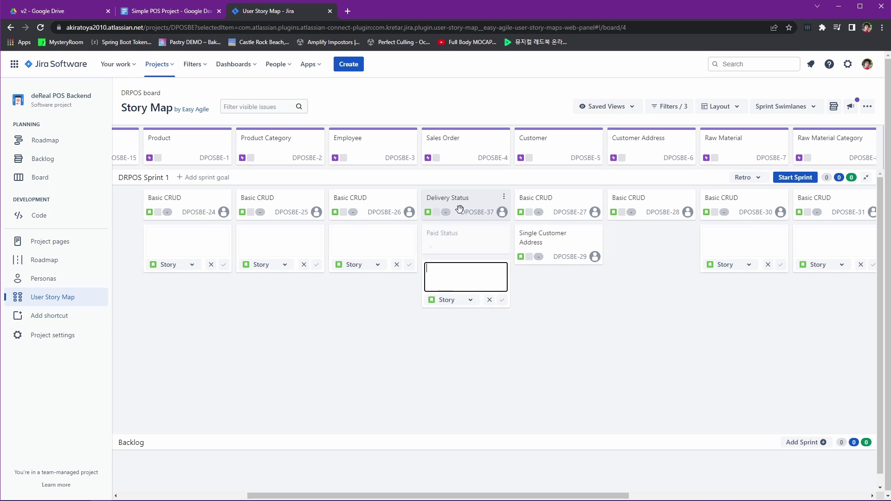
- Highlight the Pending, Processed, Delivered order and payment status values in the requirements, then return to Jira
{"action": "left_click", "coordinate": [168, 13]}
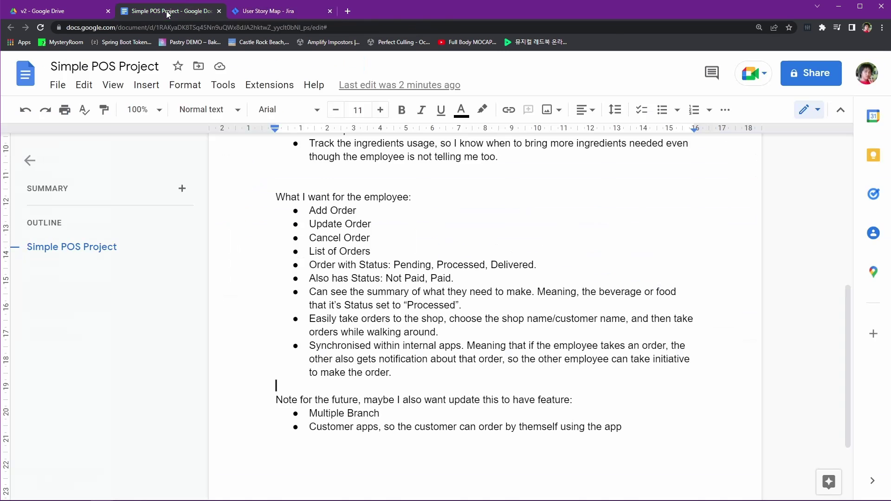
{"action": "scroll", "coordinate": [472, 385], "scroll_direction": "down", "scroll_amount": 2}
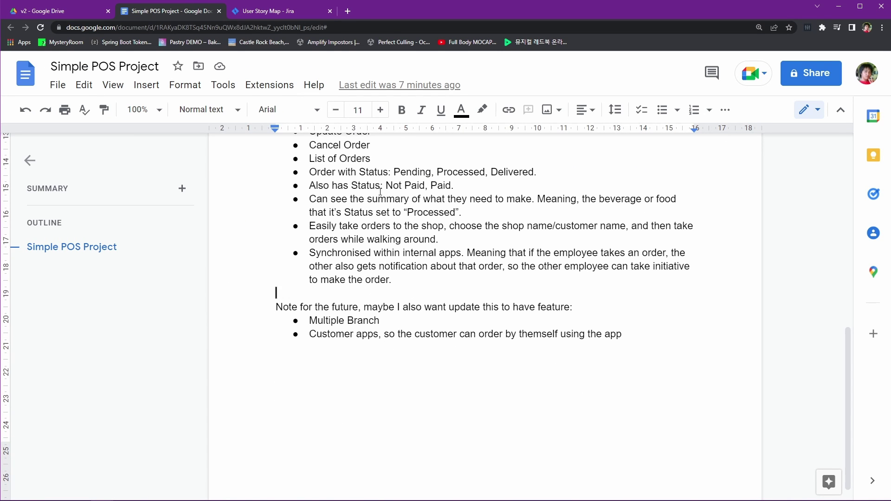
{"action": "left_click_drag", "start_coordinate": [395, 199], "coordinate": [309, 199]}
{"action": "left_click", "coordinate": [457, 186]}
{"action": "left_click_drag", "start_coordinate": [457, 185], "coordinate": [393, 173]}
{"action": "left_click", "coordinate": [419, 187]}
{"action": "left_click_drag", "start_coordinate": [537, 173], "coordinate": [404, 174]}
{"action": "scroll", "coordinate": [587, 262], "scroll_direction": "up", "scroll_amount": 2}
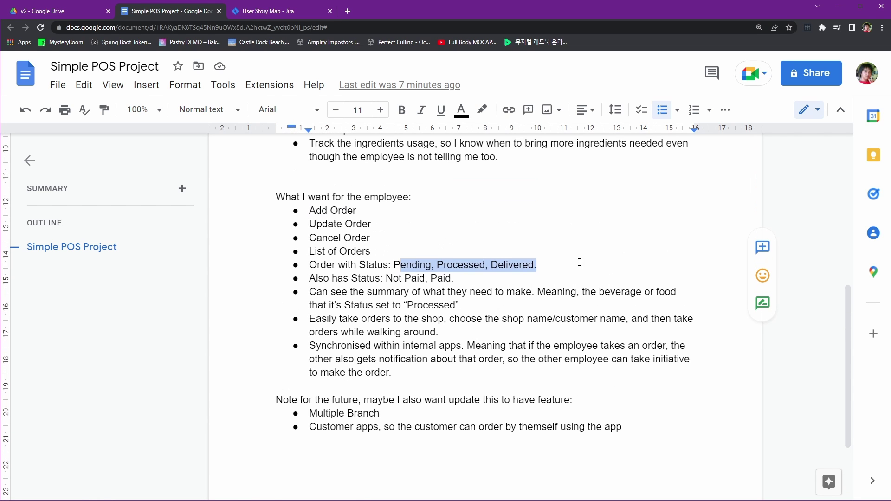
{"action": "left_click", "coordinate": [562, 268]}
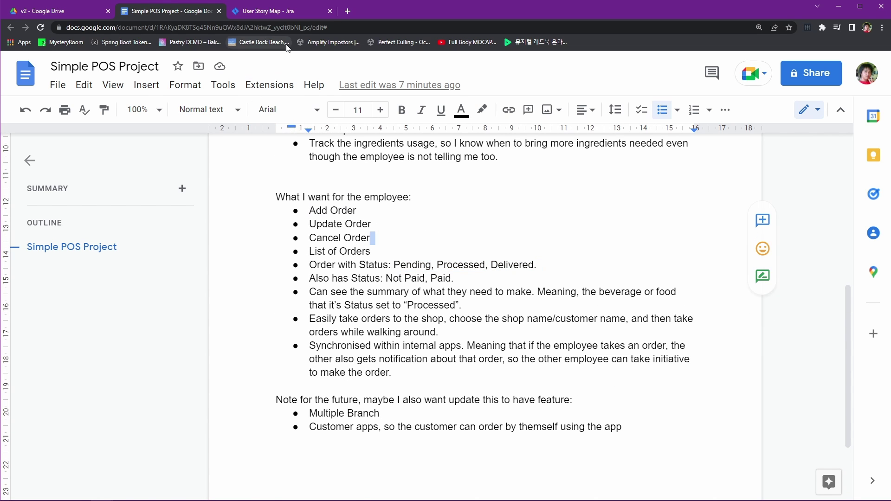
{"action": "left_click", "coordinate": [289, 16]}
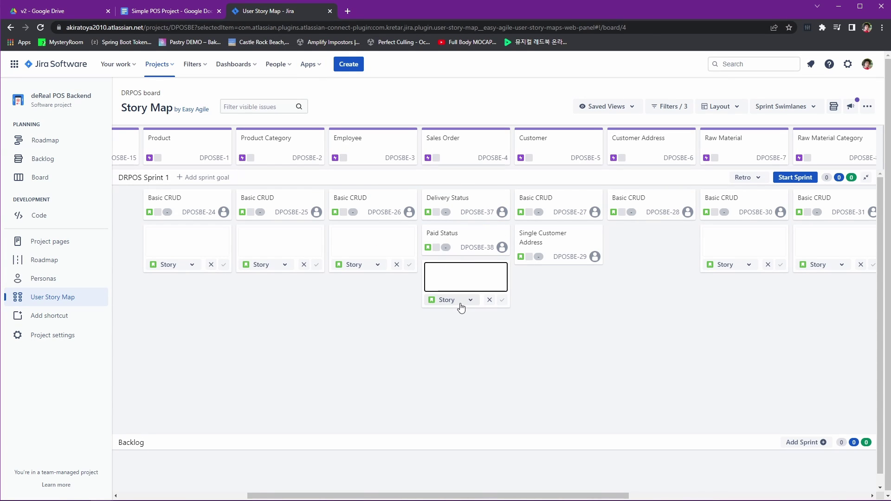
- Add Add Sales, Update Sales and Cancel Sale stories under Sales Order
{"action": "type", "text": "Add Sales"}
{"action": "key", "text": "Return"}
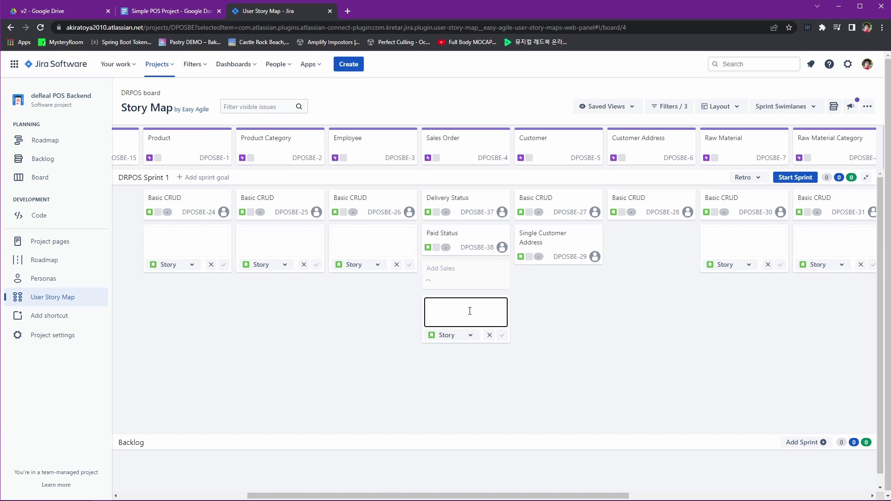
{"action": "key", "text": "ctrl+shift+Tab"}
{"action": "key", "text": "ctrl+Tab"}
{"action": "type", "text": "Update Sales"}
{"action": "key", "text": "Return"}
{"action": "type", "text": "Cancel Sale"}
{"action": "key", "text": "Return"}
- Add a List of Order story, move it up after Paid Status, and discard the empty story box
{"action": "key", "text": "ctrl+shift+Tab"}
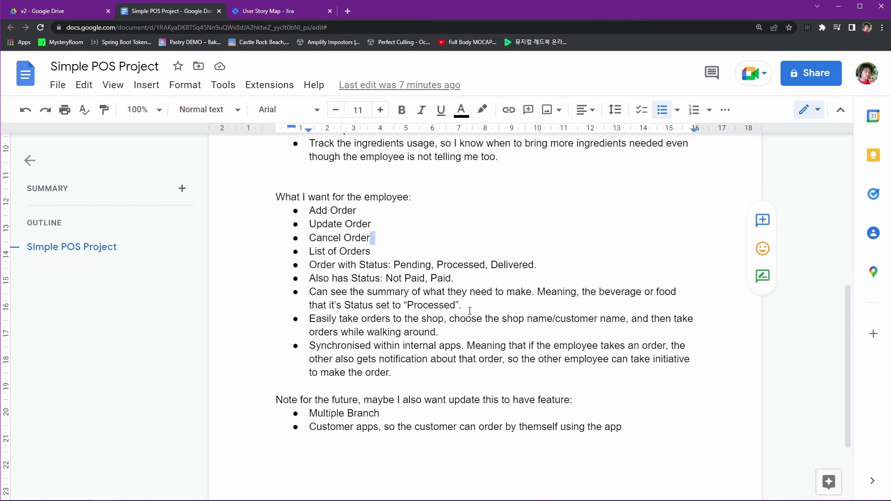
{"action": "key", "text": "ctrl+Tab"}
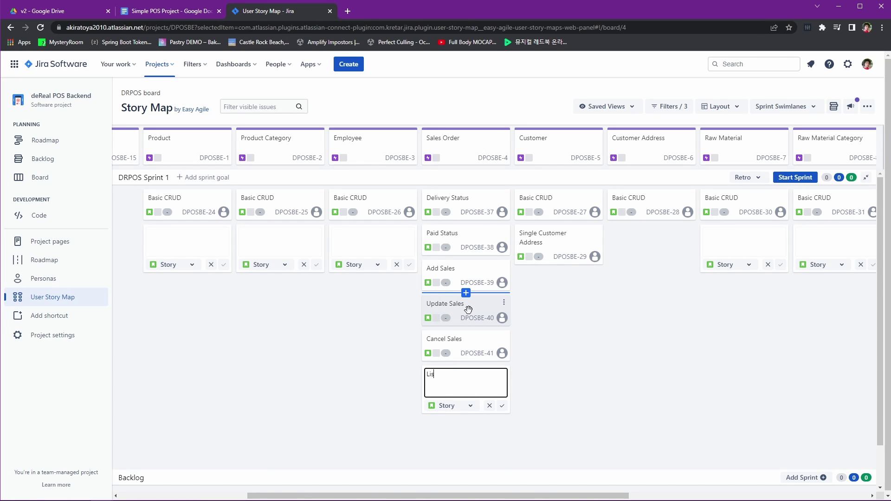
{"action": "type", "text": "List of SA"}
{"action": "key", "text": "BackSpace"}
{"action": "type", "text": "Orders"}
{"action": "key", "text": "BackSpace"}
{"action": "key", "text": "Return"}
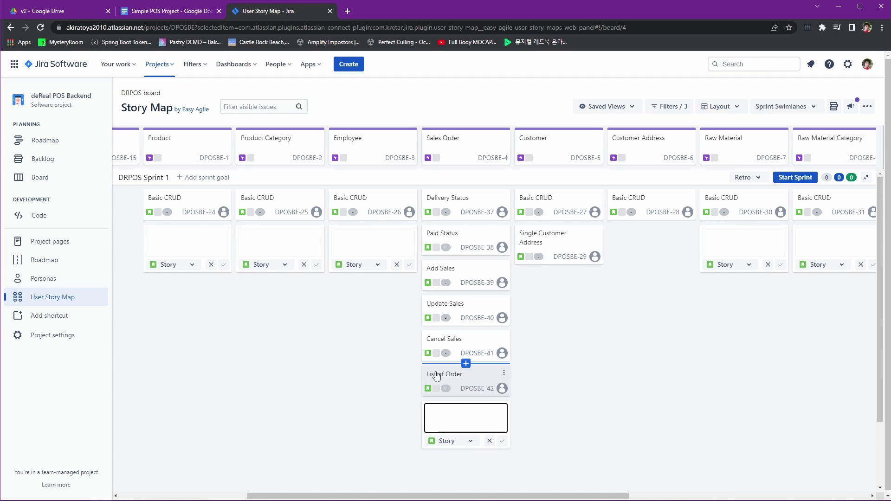
{"action": "left_click_drag", "start_coordinate": [430, 375], "coordinate": [436, 290]}
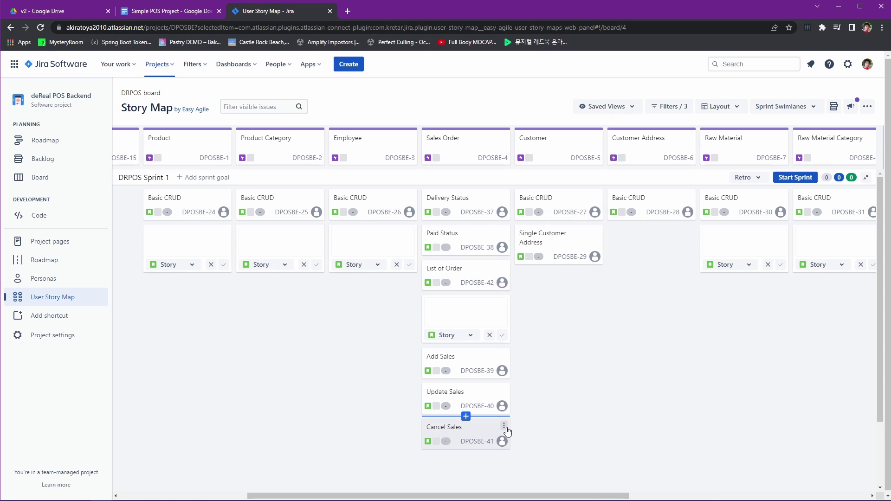
{"action": "left_click", "coordinate": [490, 335]}
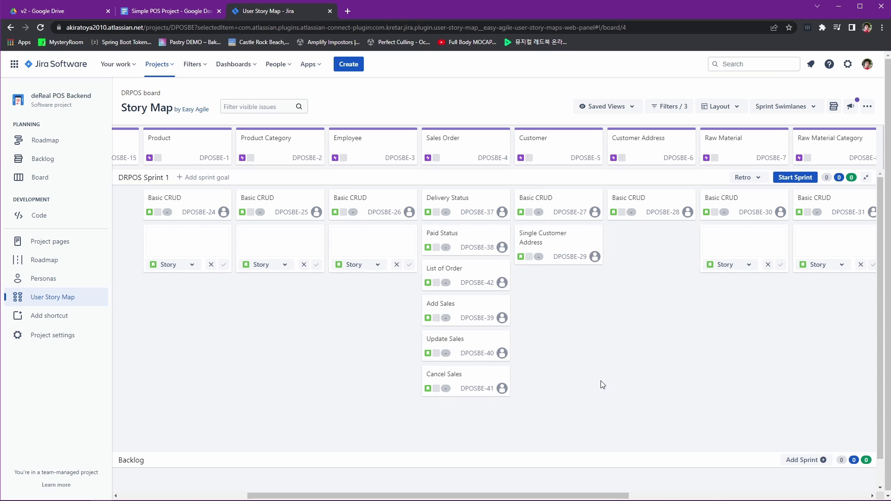
{"action": "key", "text": "ctrl+shift+Tab"}
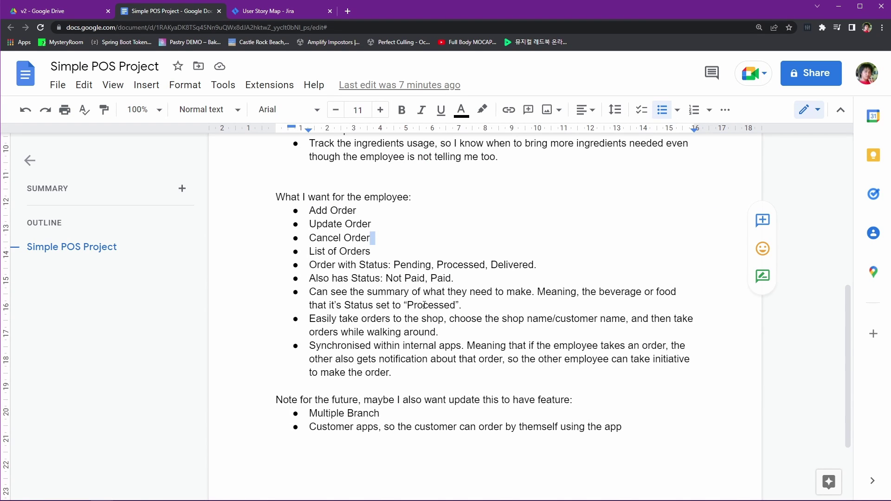
- Highlight the 'Can see the summary' of Processed orders bullet in the notes, then return to Jira
{"action": "left_click_drag", "start_coordinate": [461, 306], "coordinate": [309, 291]}
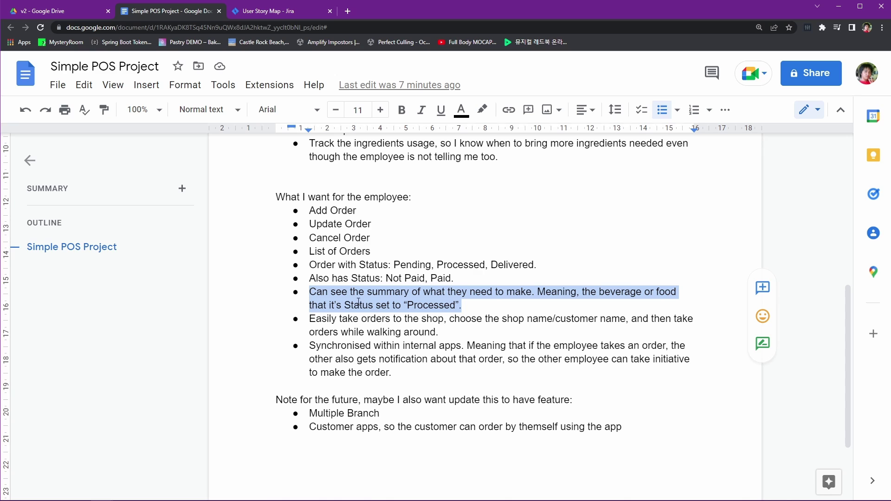
{"action": "left_click", "coordinate": [507, 341]}
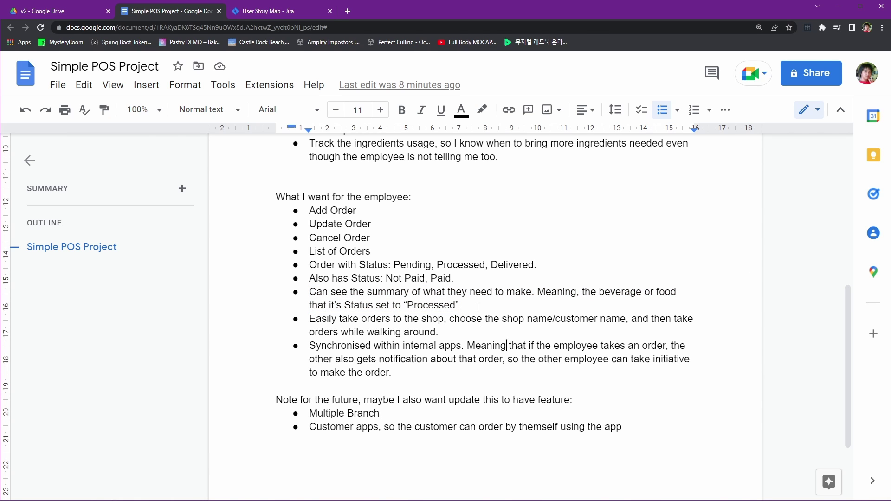
{"action": "left_click", "coordinate": [462, 304]}
{"action": "key", "text": "ctrl+Tab"}
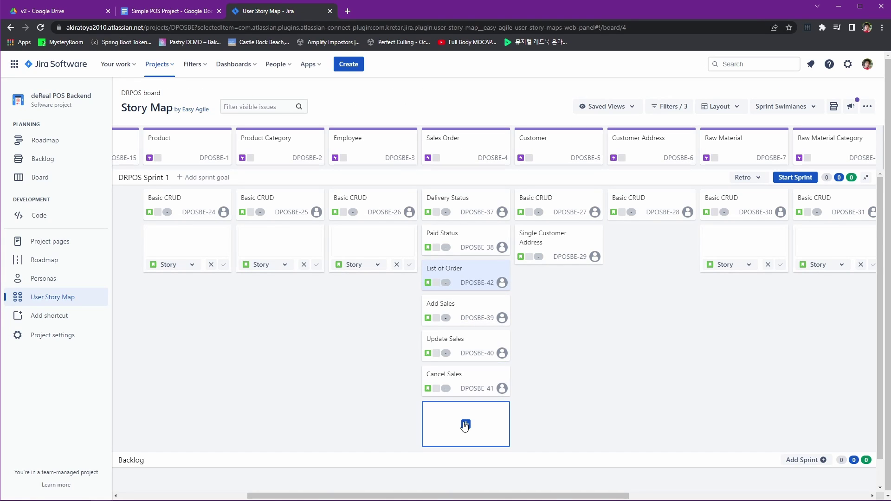
- Add an 'All Processed Order Summary' story at the bottom of Sales Order
{"action": "left_click", "coordinate": [465, 425]}
{"action": "type", "text": "All Order"}
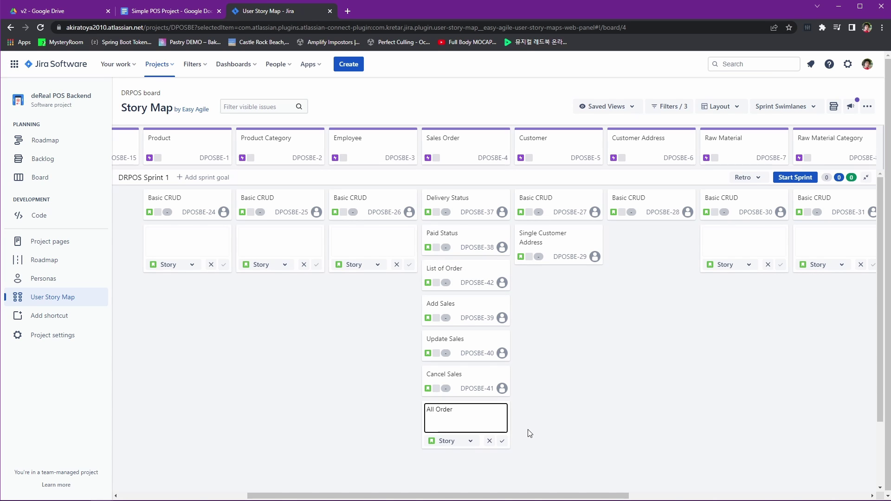
{"action": "key", "text": "BackSpace"}
{"action": "key", "text": "BackSpace"}
{"action": "key", "text": "BackSpace"}
{"action": "key", "text": "BackSpace"}
{"action": "key", "text": "BackSpace"}
{"action": "type", "text": "Proccess"}
{"action": "key", "text": "BackSpace"}
{"action": "key", "text": "BackSpace"}
{"action": "key", "text": "BackSpace"}
{"action": "key", "text": "BackSpace"}
{"action": "type", "text": "essed Order Summary"}
{"action": "key", "text": "Return"}
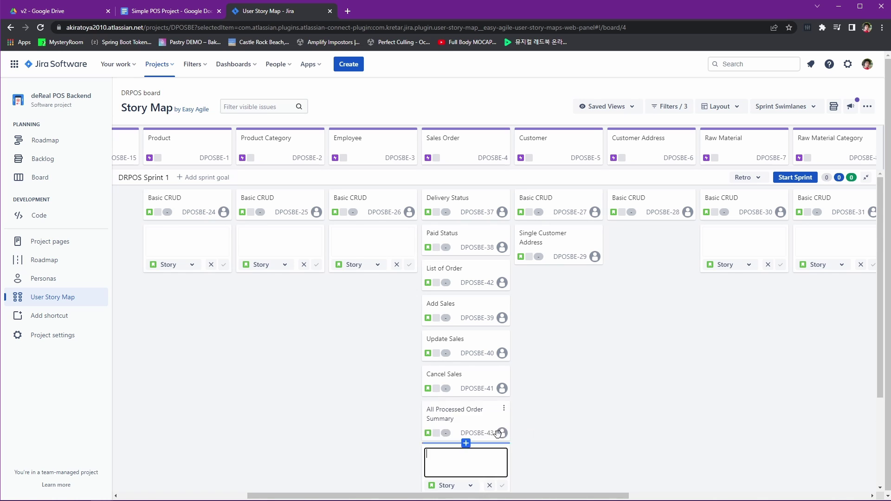
- Rename the new story to 'Processing Order Summary' and return to the project notes
{"action": "left_click", "coordinate": [464, 412]}
{"action": "left_click", "coordinate": [443, 410]}
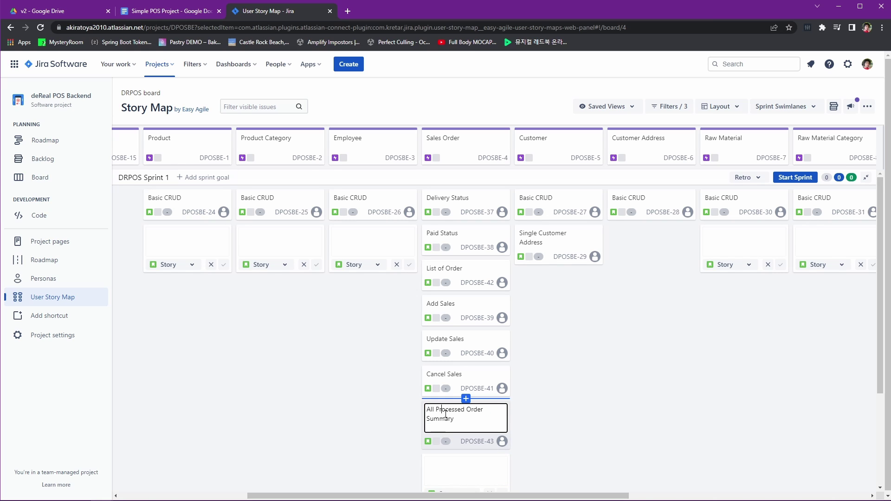
{"action": "key", "text": "BackSpace"}
{"action": "key", "text": "BackSpace"}
{"action": "key", "text": "BackSpace"}
{"action": "key", "text": "BackSpace"}
{"action": "key", "text": "BackSpace"}
{"action": "key", "text": "BackSpace"}
{"action": "type", "text": "ing"}
{"action": "key", "text": "Return"}
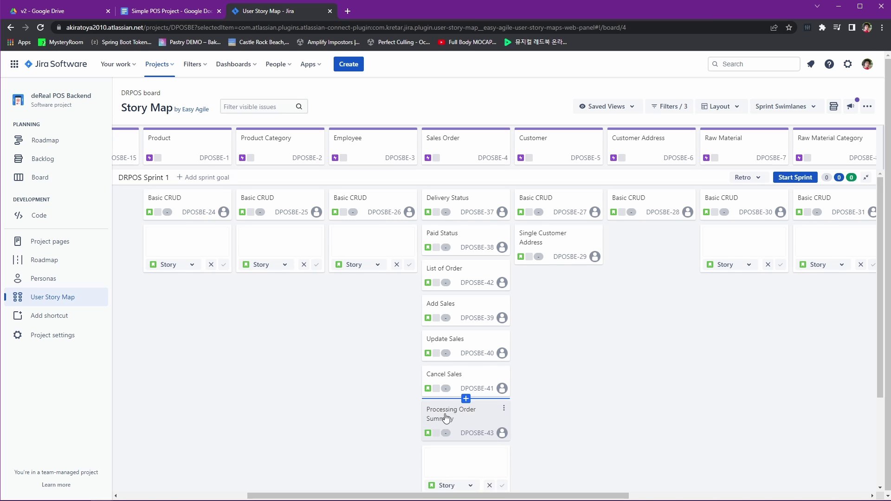
{"action": "key", "text": "ctrl+shift+Tab"}
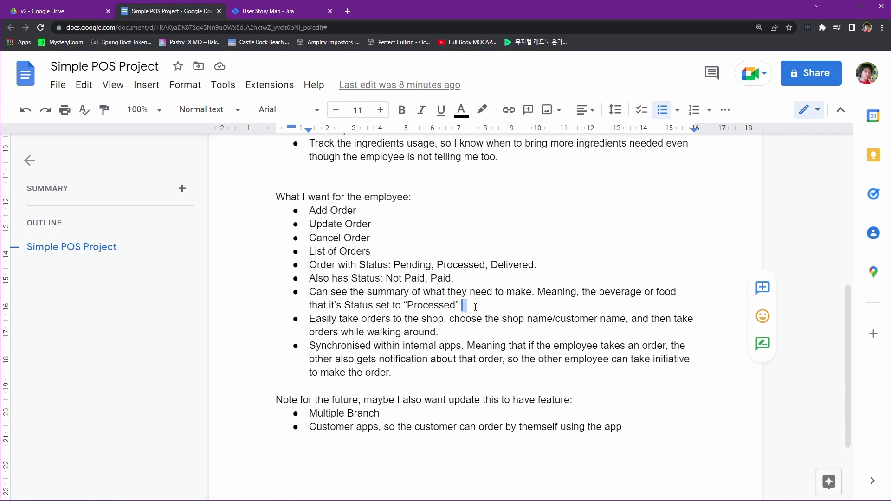
- Select the 'Easily take orders' and 'Synchronised within internal apps' notification bullets in the notes
{"action": "left_click", "coordinate": [494, 332]}
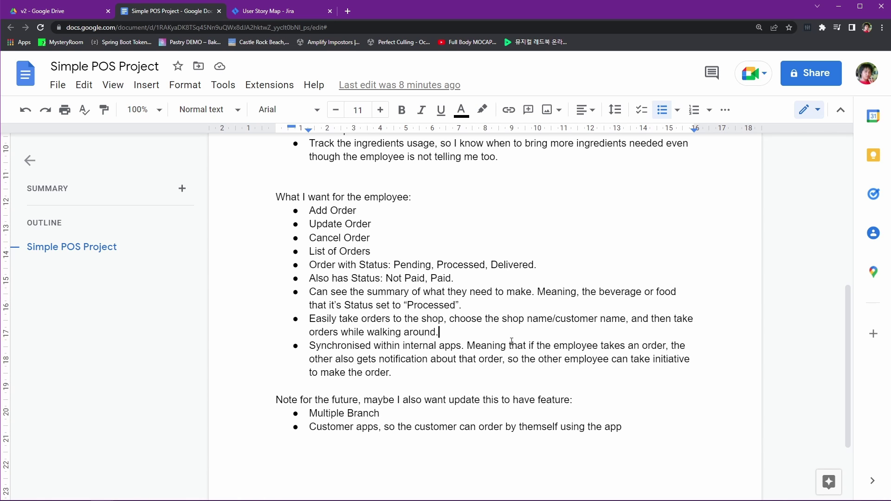
{"action": "key", "text": "shift+Up"}
{"action": "key", "text": "ctrl+shift+Left"}
{"action": "key", "text": "ctrl+shift+Left"}
{"action": "key", "text": "ctrl+shift+Left"}
{"action": "key", "text": "ctrl+shift+Left"}
{"action": "key", "text": "ctrl+shift+Left"}
{"action": "key", "text": "ctrl+shift+Left"}
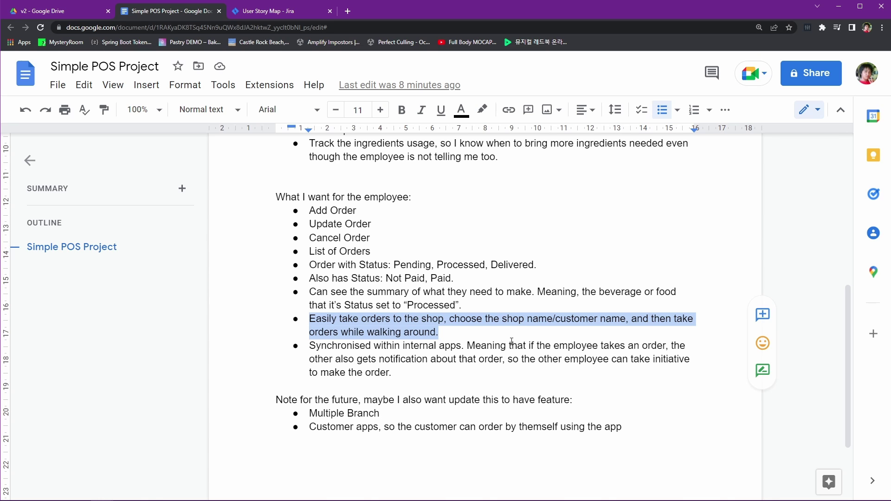
{"action": "left_click_drag", "start_coordinate": [392, 373], "coordinate": [315, 348]}
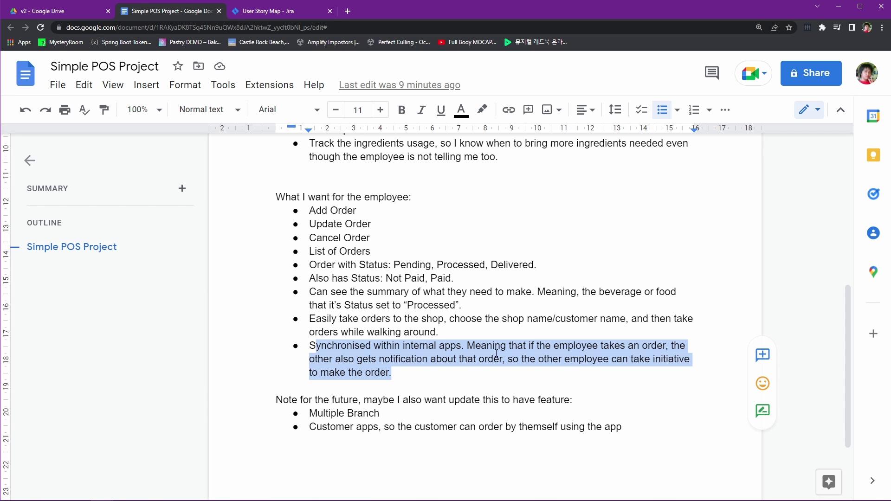
- Create a Notification epic, move it between Report and Log, and remove the empty epic box
{"action": "key", "text": "ctrl+Tab"}
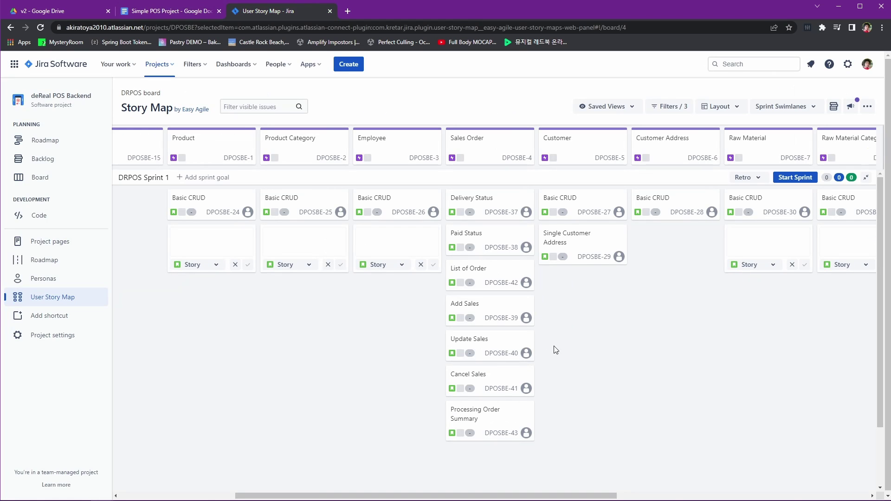
{"action": "scroll", "coordinate": [658, 370], "scroll_direction": "right", "scroll_amount": 10}
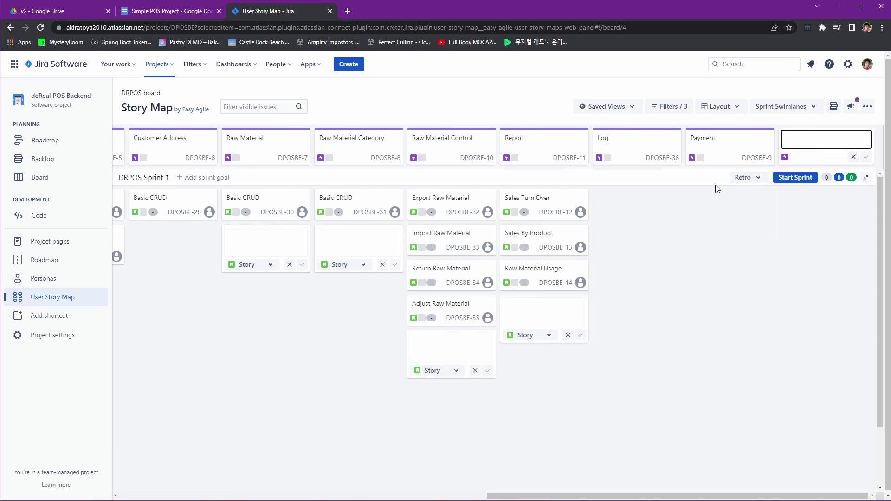
{"action": "type", "text": "Notification"}
{"action": "key", "text": "Return"}
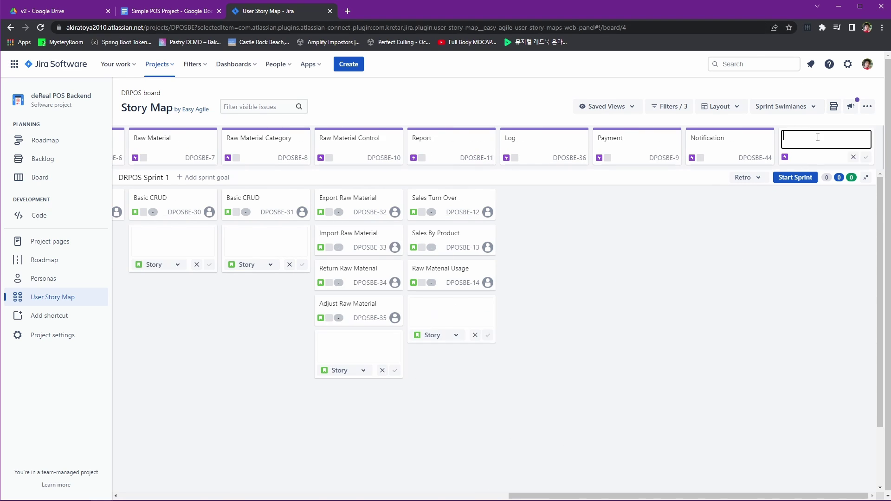
{"action": "left_click_drag", "start_coordinate": [721, 147], "coordinate": [538, 147]}
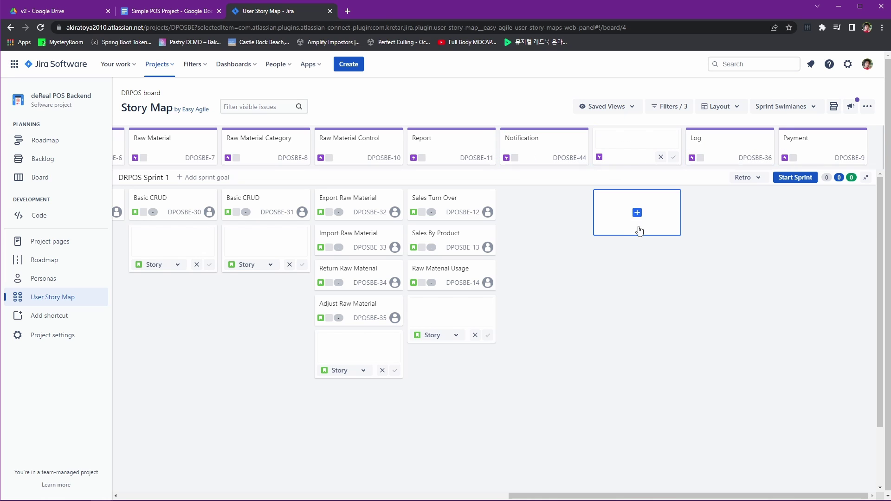
{"action": "left_click", "coordinate": [660, 157]}
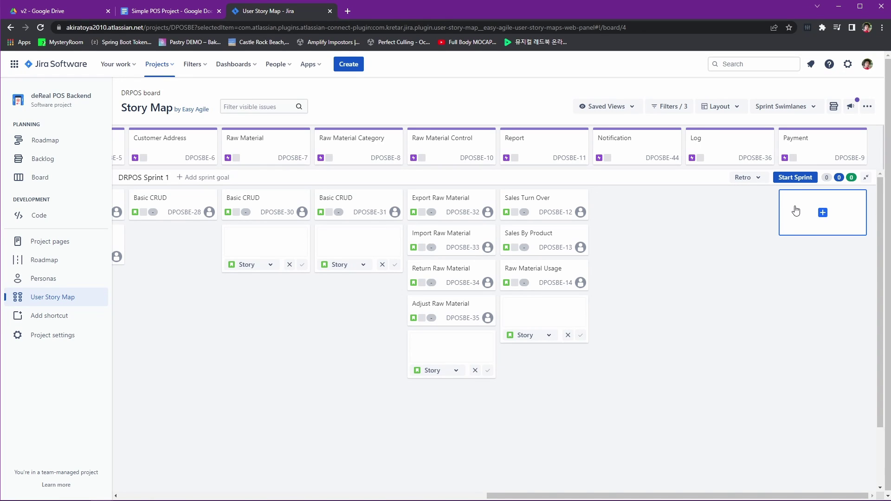
- Add Cash, OVO, Gopay and ShopeePay stories under the Payment epic (DPOSBE-45 to 48)
{"action": "left_click", "coordinate": [823, 212]}
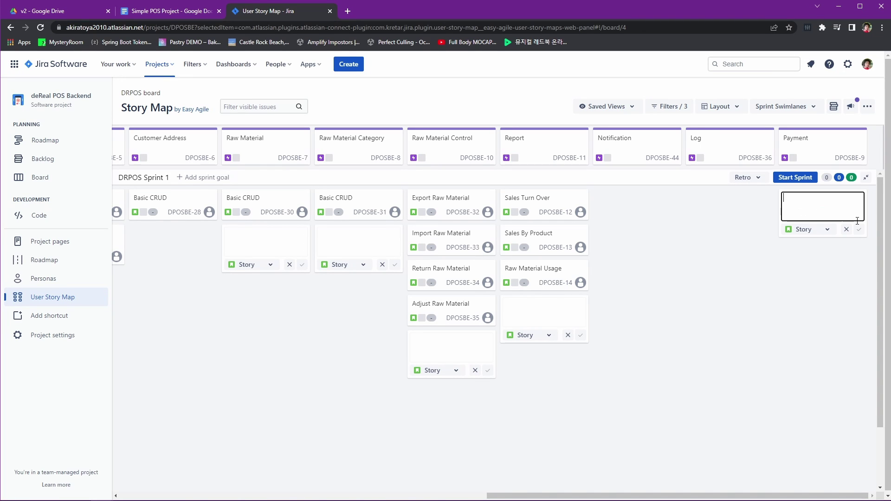
{"action": "type", "text": "Cash"}
{"action": "key", "text": "Return"}
{"action": "type", "text": "OVO"}
{"action": "key", "text": "Return"}
{"action": "type", "text": "Gopay"}
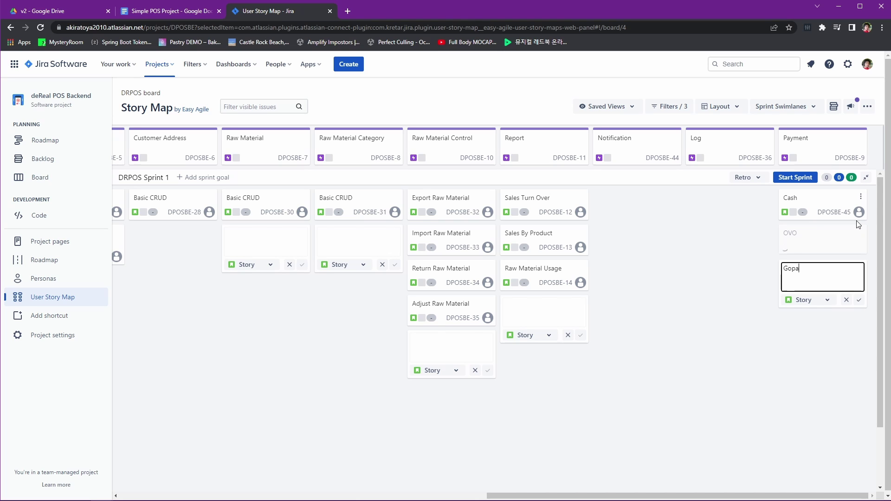
{"action": "key", "text": "Return"}
{"action": "type", "text": "Shopee"}
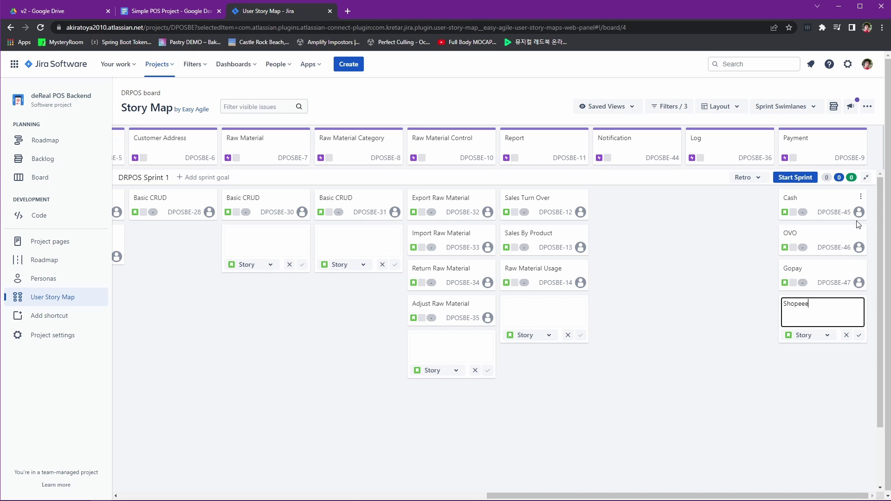
{"action": "type", "text": "Pay"}
{"action": "key", "text": "Return"}
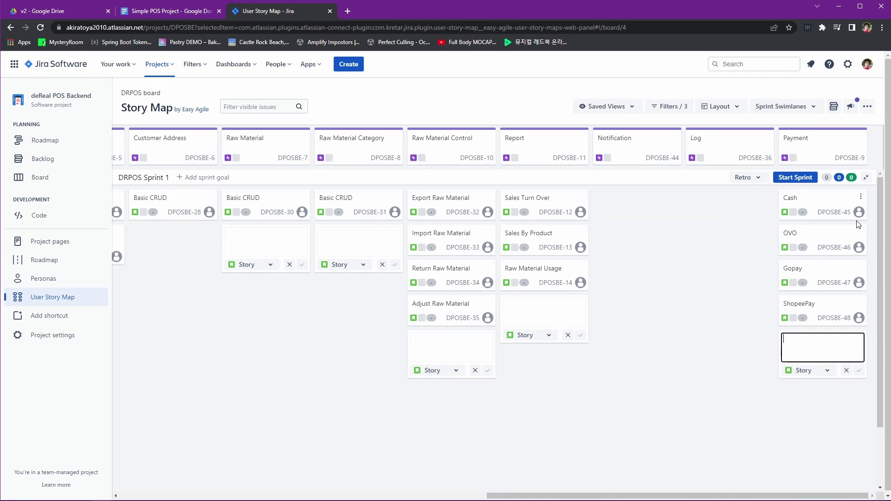
- Discard the four leftover empty story boxes on the map
{"action": "left_click", "coordinate": [474, 370]}
{"action": "left_click", "coordinate": [568, 335]}
{"action": "left_click", "coordinate": [382, 264]}
{"action": "left_click", "coordinate": [289, 264]}
{"action": "mouse_move", "coordinate": [312, 201]}
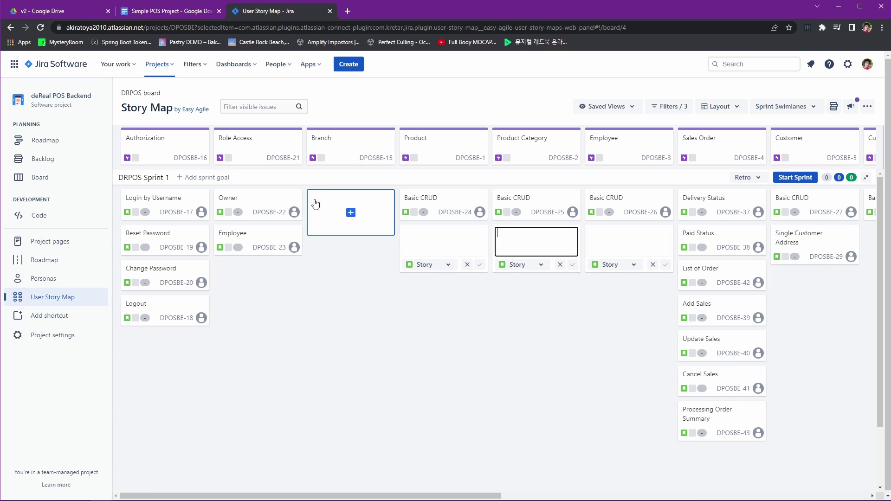
- Add a 'Basic CRUD' story under the Branch epic
{"action": "left_click", "coordinate": [339, 210]}
{"action": "type", "text": "Basic CRUD"}
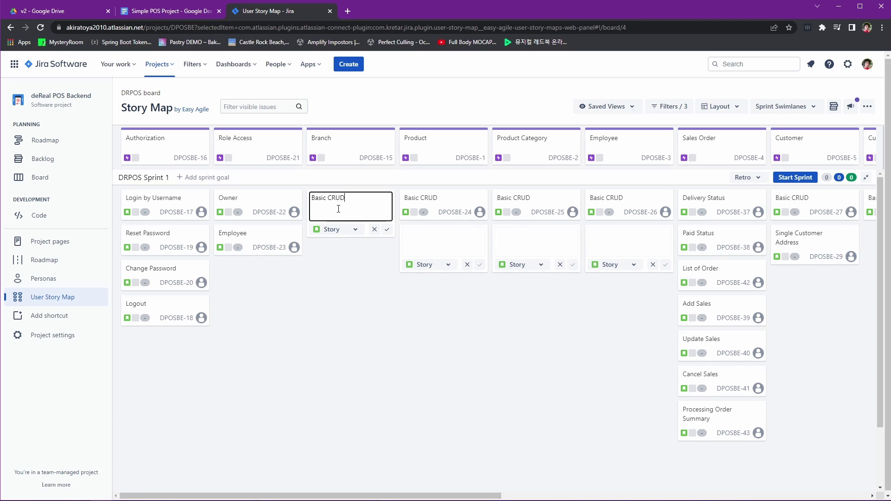
{"action": "key", "text": "Return"}
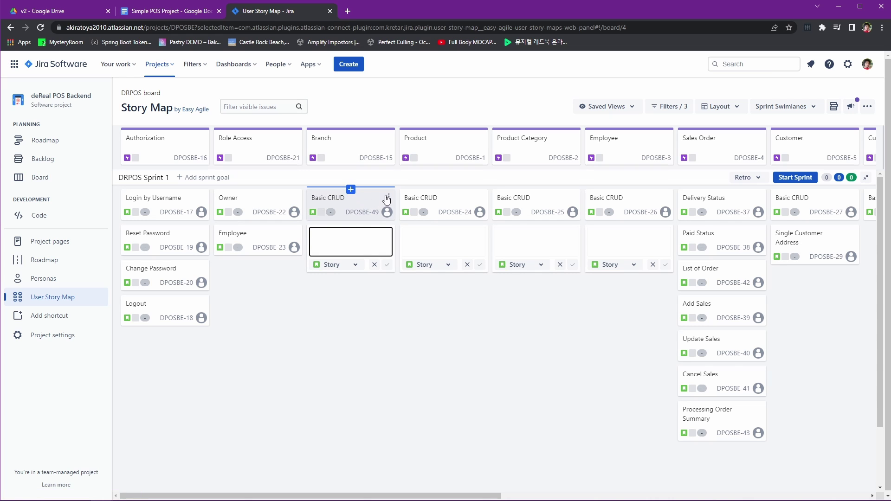
- Delete the stray Branch Basic CRUD card and discard the empty story box under Payment
{"action": "left_click", "coordinate": [389, 197]}
{"action": "left_click", "coordinate": [408, 250]}
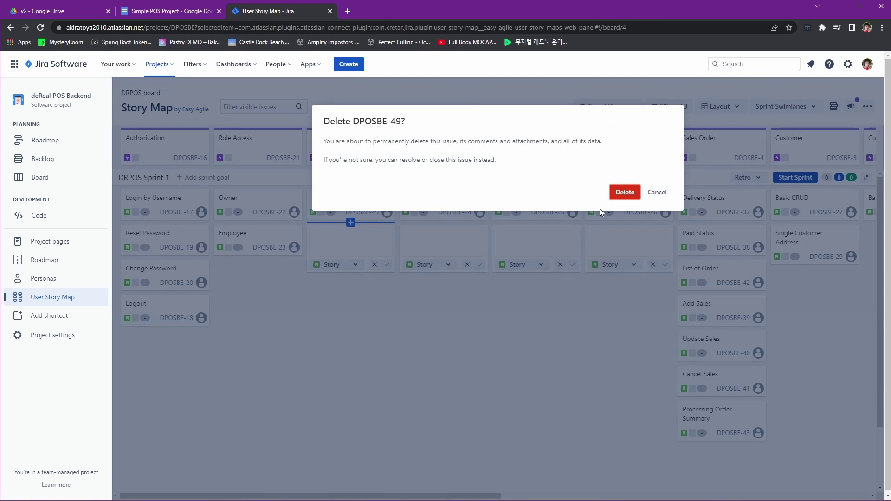
{"action": "left_click", "coordinate": [625, 193]}
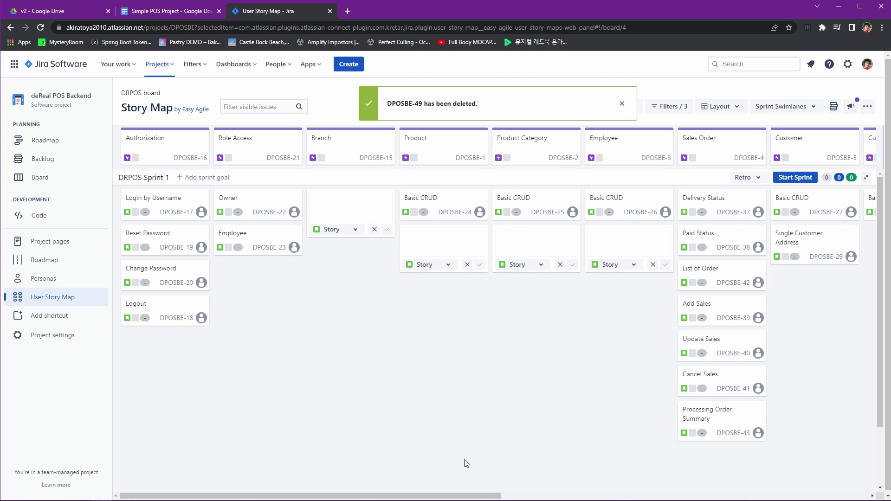
{"action": "left_click_drag", "start_coordinate": [449, 496], "coordinate": [830, 481]}
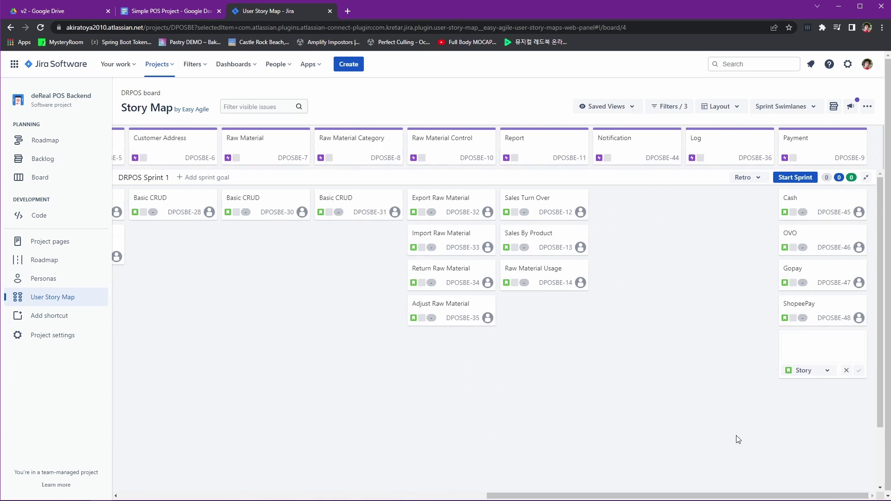
{"action": "left_click", "coordinate": [846, 370]}
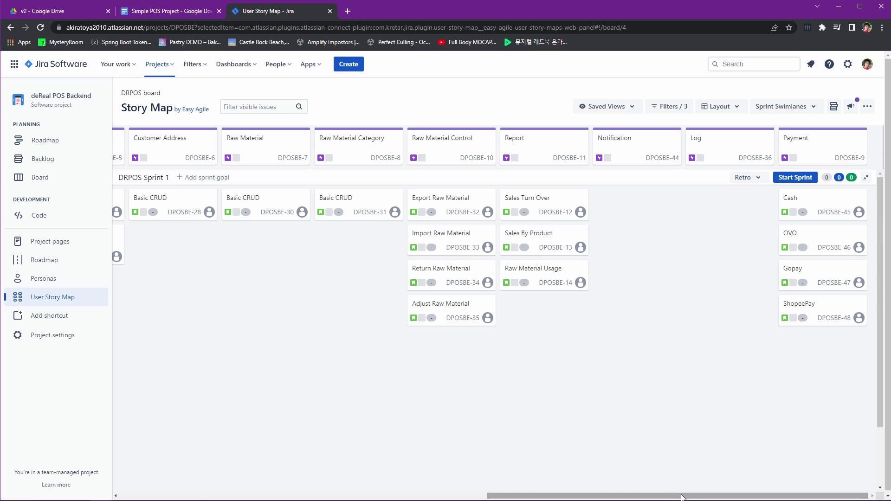
- Review the Simple POS Project requirements in Google Docs, then return to the Jira story map
{"action": "left_click", "coordinate": [166, 11]}
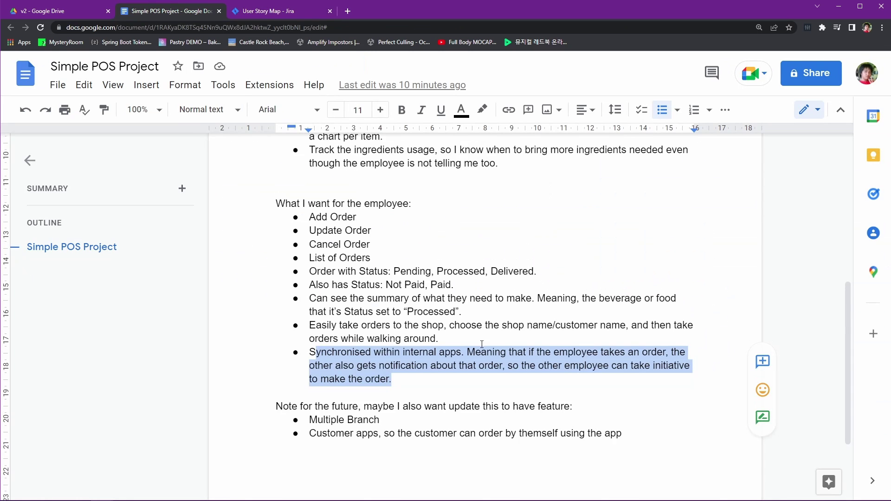
{"action": "scroll", "coordinate": [482, 343], "scroll_direction": "up", "scroll_amount": 5}
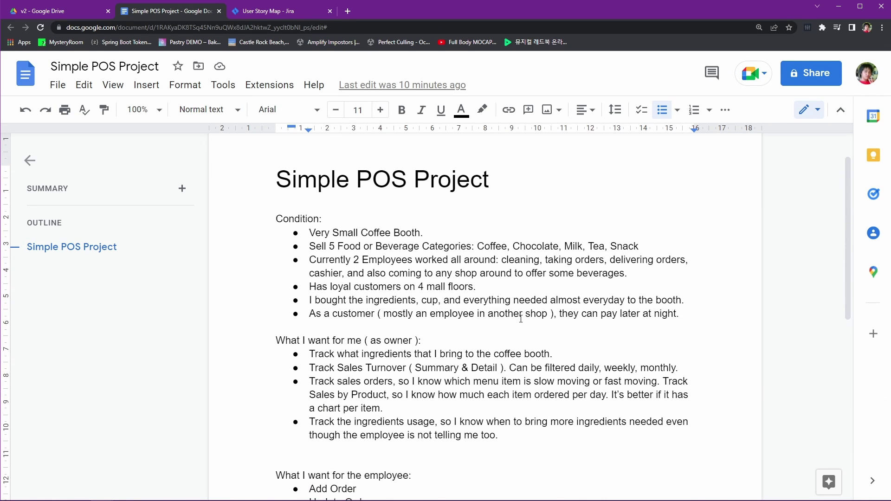
{"action": "double_click", "coordinate": [519, 328]}
{"action": "scroll", "coordinate": [518, 329], "scroll_direction": "down", "scroll_amount": 3}
{"action": "double_click", "coordinate": [496, 366]}
{"action": "scroll", "coordinate": [496, 367], "scroll_direction": "down", "scroll_amount": 3}
{"action": "left_click", "coordinate": [568, 345]}
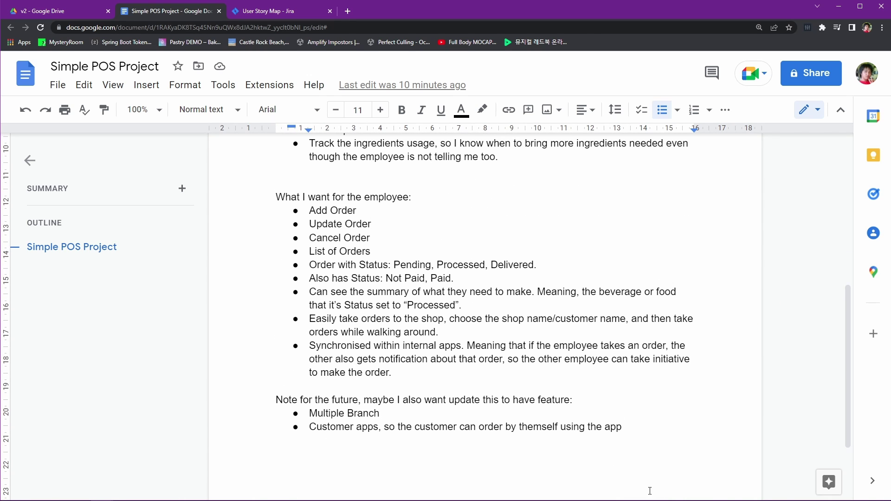
{"action": "left_click", "coordinate": [262, 11]}
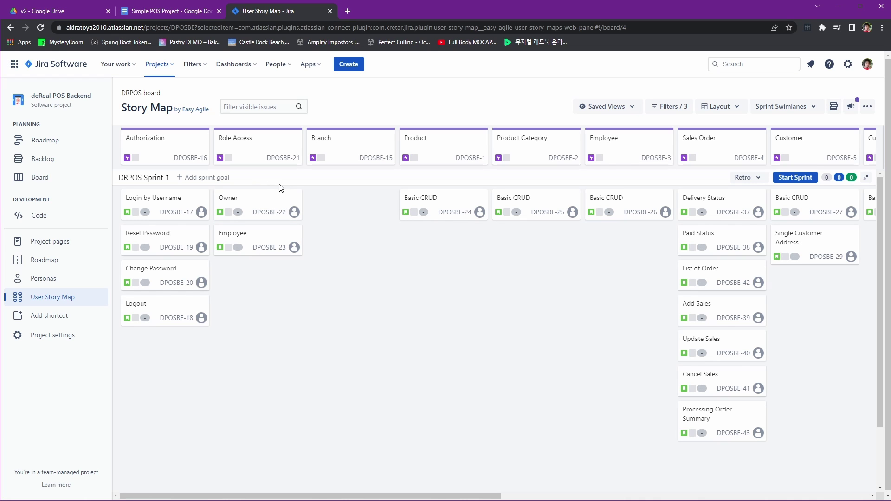
- Move the Product, Product Category, Raw Material and Raw Material Category epics ahead of Branch
{"action": "left_click_drag", "start_coordinate": [441, 144], "coordinate": [342, 141]}
{"action": "mouse_move", "coordinate": [530, 159]}
{"action": "left_mouse_down"}
{"action": "mouse_move", "coordinate": [307, 153]}
{"action": "mouse_move", "coordinate": [349, 160]}
{"action": "left_mouse_up"}
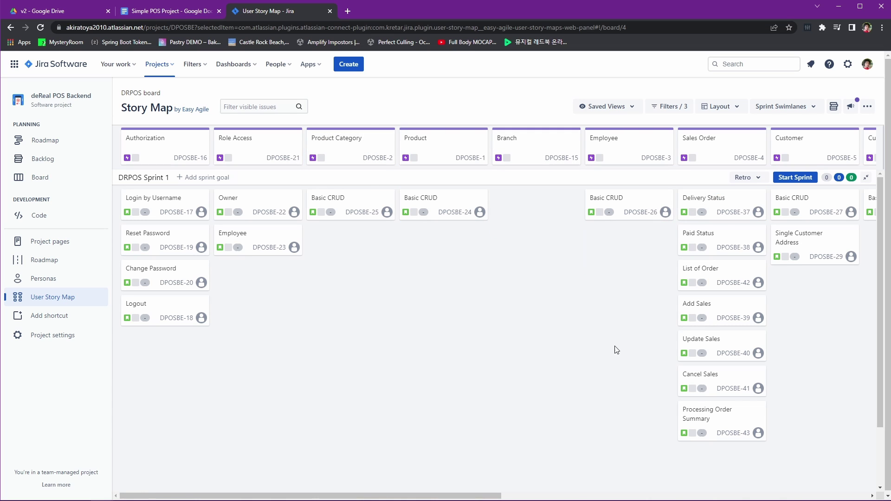
{"action": "left_click_drag", "start_coordinate": [478, 495], "coordinate": [604, 487]}
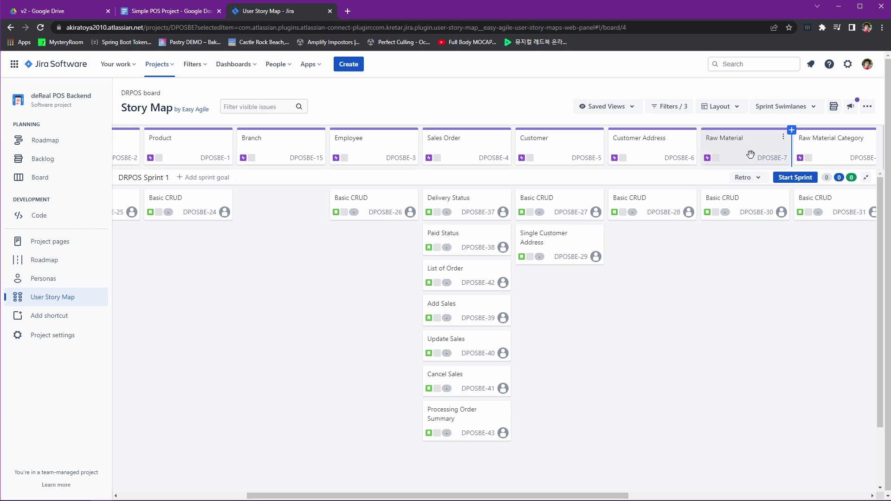
{"action": "left_click_drag", "start_coordinate": [750, 156], "coordinate": [260, 157]}
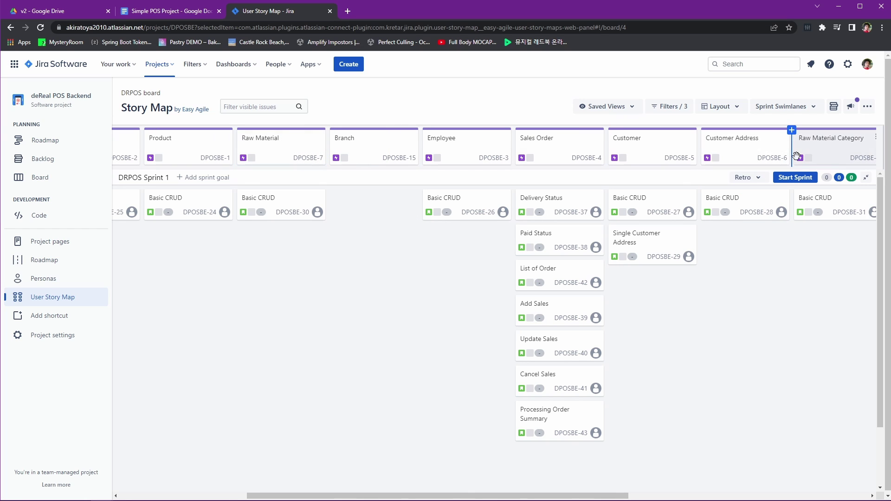
{"action": "left_click_drag", "start_coordinate": [848, 151], "coordinate": [375, 161]}
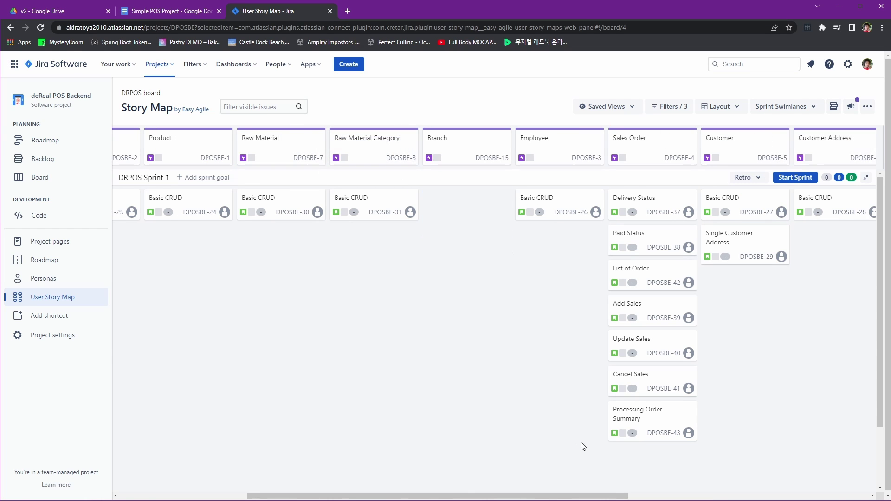
{"action": "left_click_drag", "start_coordinate": [557, 497], "coordinate": [566, 497]}
- Send the Branch epic to the far right end of the story map
{"action": "left_click", "coordinate": [484, 137]}
{"action": "left_click", "coordinate": [484, 138]}
{"action": "left_click", "coordinate": [484, 138]}
{"action": "left_click", "coordinate": [509, 166]}
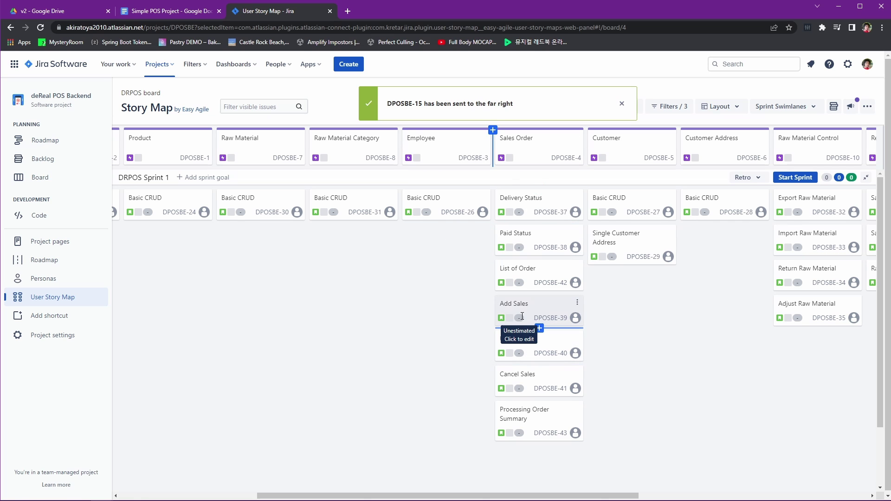
{"action": "left_click_drag", "start_coordinate": [481, 495], "coordinate": [350, 483]}
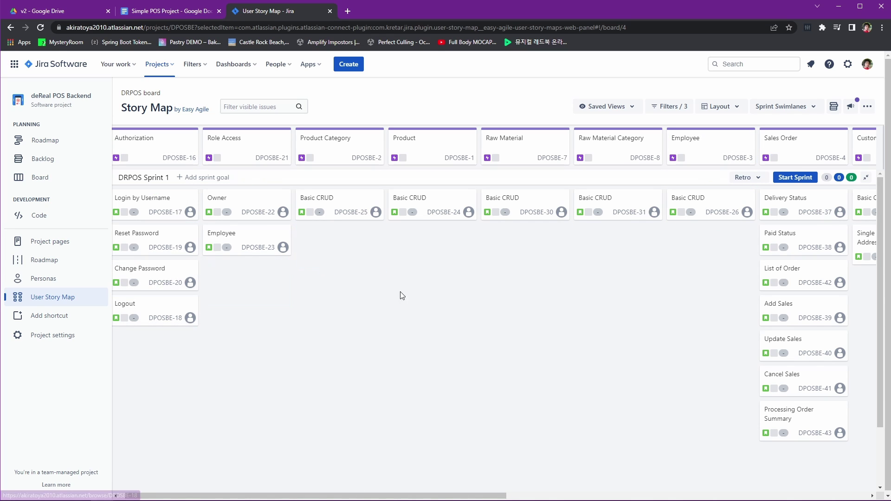
{"action": "left_click_drag", "start_coordinate": [385, 496], "coordinate": [381, 496]}
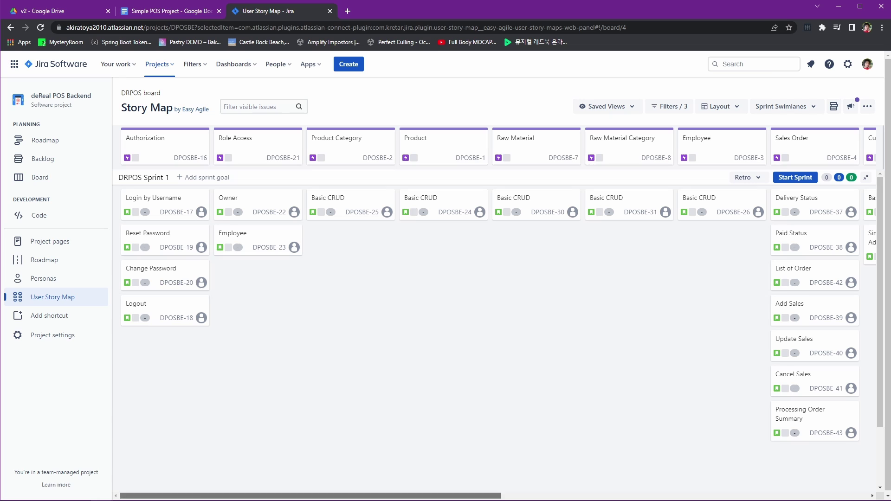
- Retitle epic DPOSBE-3 from Employee to 'User' and place it right after Role Access
{"action": "double_click", "coordinate": [714, 139]}
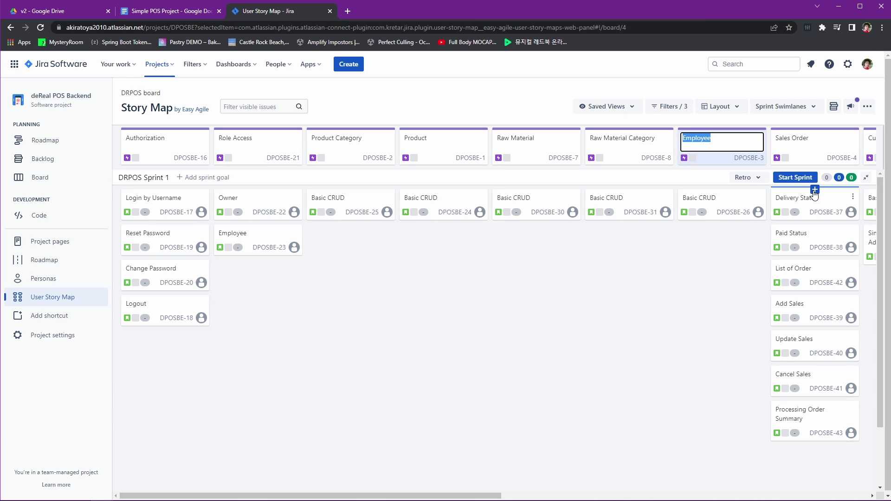
{"action": "type", "text": "User"}
{"action": "key", "text": "Return"}
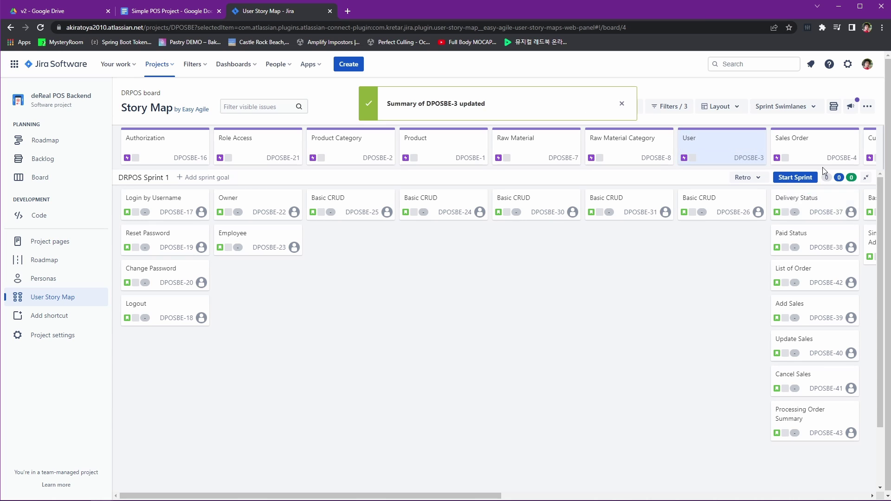
{"action": "left_click_drag", "start_coordinate": [727, 148], "coordinate": [328, 150]}
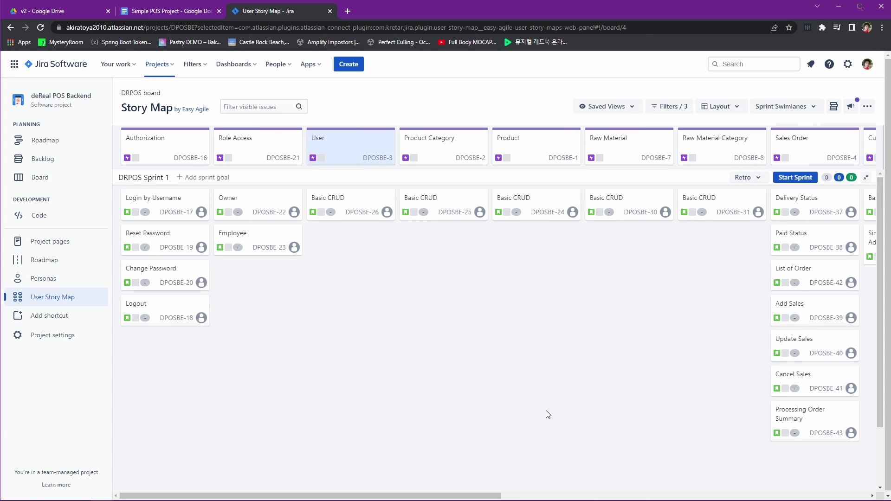
{"action": "left_click_drag", "start_coordinate": [465, 496], "coordinate": [502, 498]}
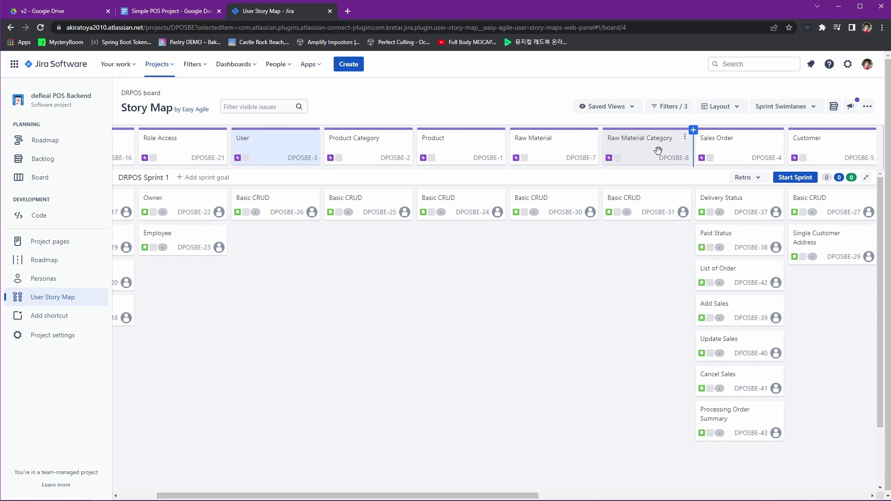
- Move the Raw Material Category epic header to the left of Raw Material
{"action": "left_click_drag", "start_coordinate": [657, 151], "coordinate": [577, 164]}
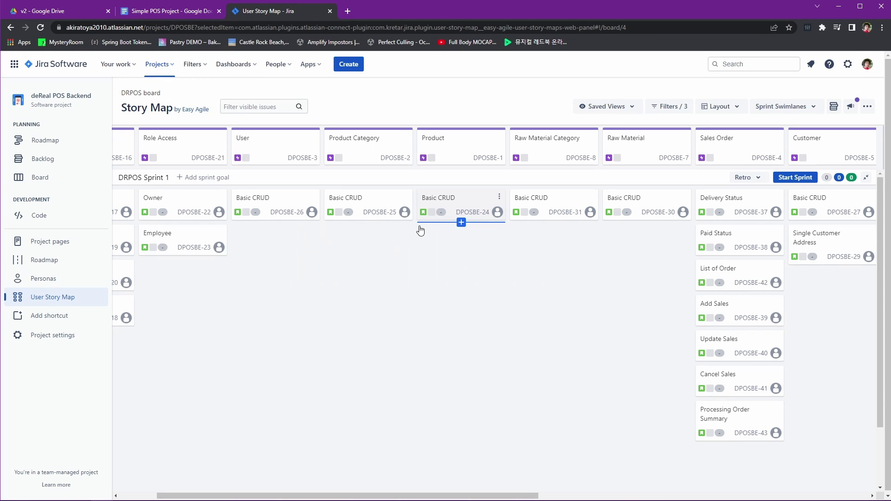
- Create the 'Add/Set Raw Material' story under Product, below Basic CRUD
{"action": "left_click", "coordinate": [456, 242]}
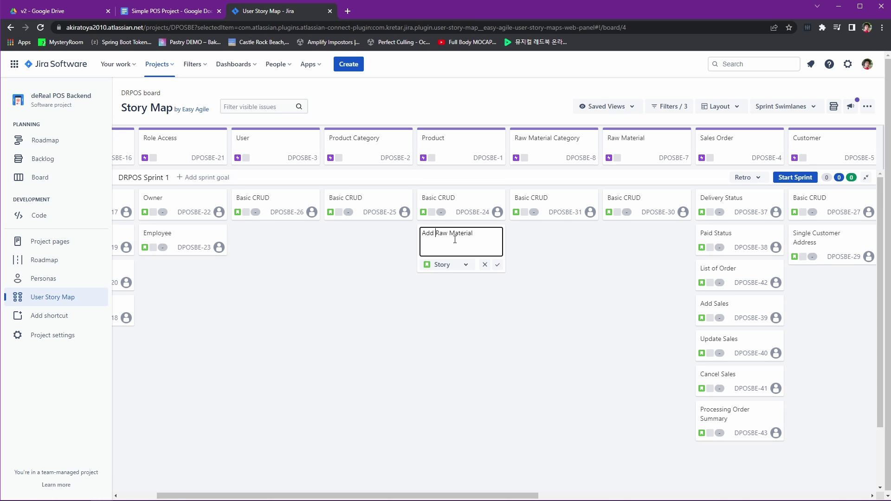
{"action": "type", "text": "/Set"}
{"action": "key", "text": "Return"}
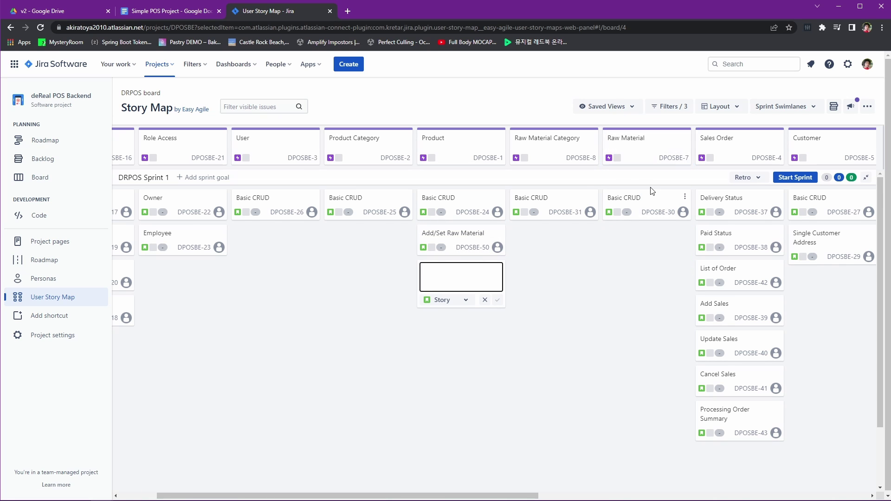
{"action": "left_click_drag", "start_coordinate": [353, 495], "coordinate": [407, 496]}
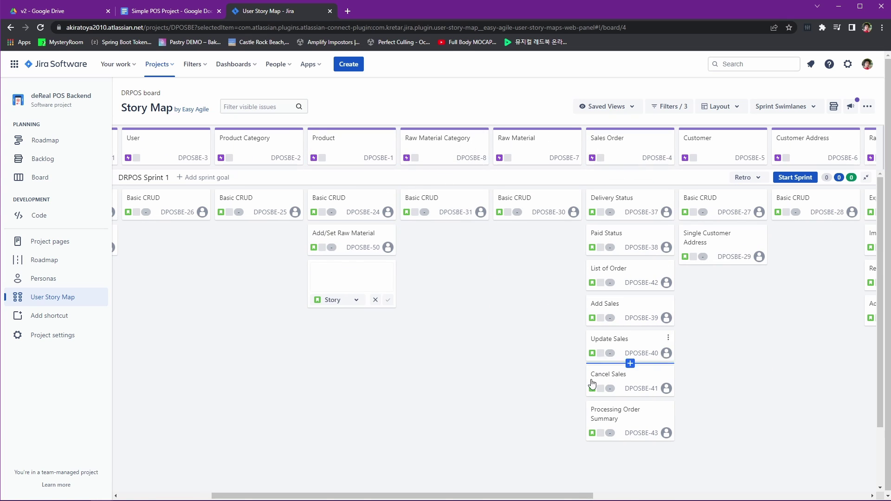
- Discard the empty story box and move the Customer and Customer Address epics ahead of Sales Order
{"action": "left_click", "coordinate": [377, 301]}
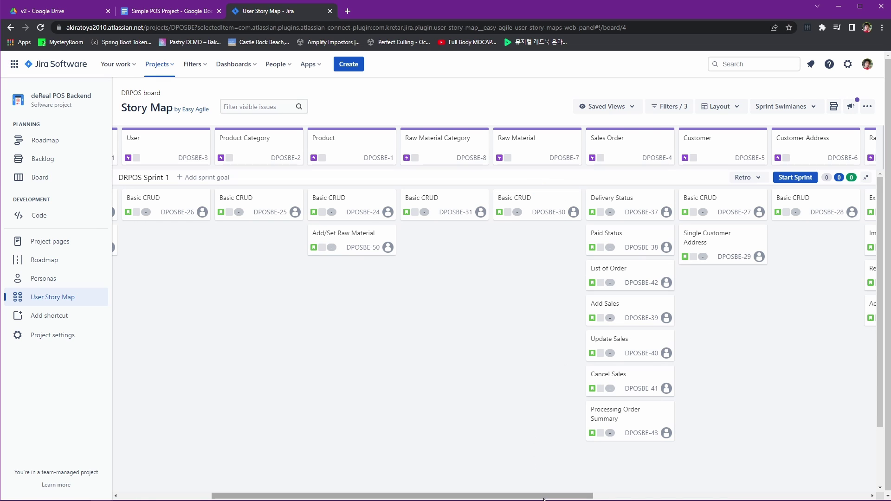
{"action": "left_click_drag", "start_coordinate": [731, 143], "coordinate": [615, 148]}
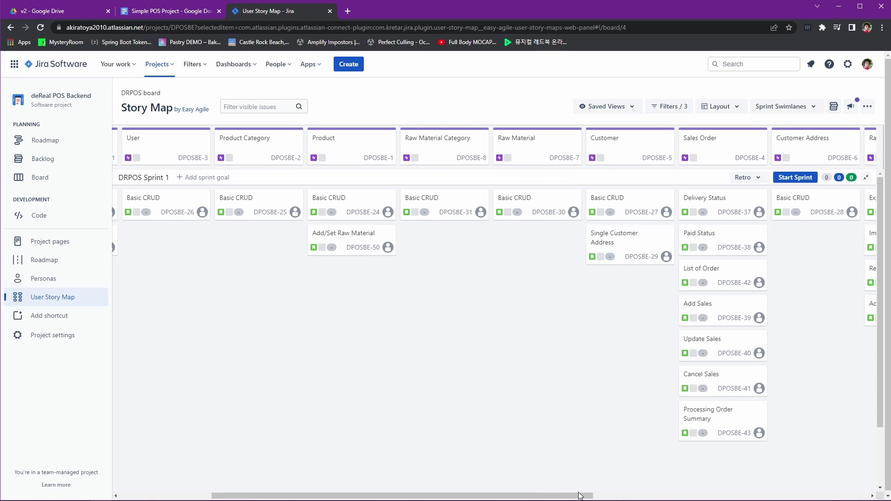
{"action": "left_click_drag", "start_coordinate": [577, 497], "coordinate": [654, 497]}
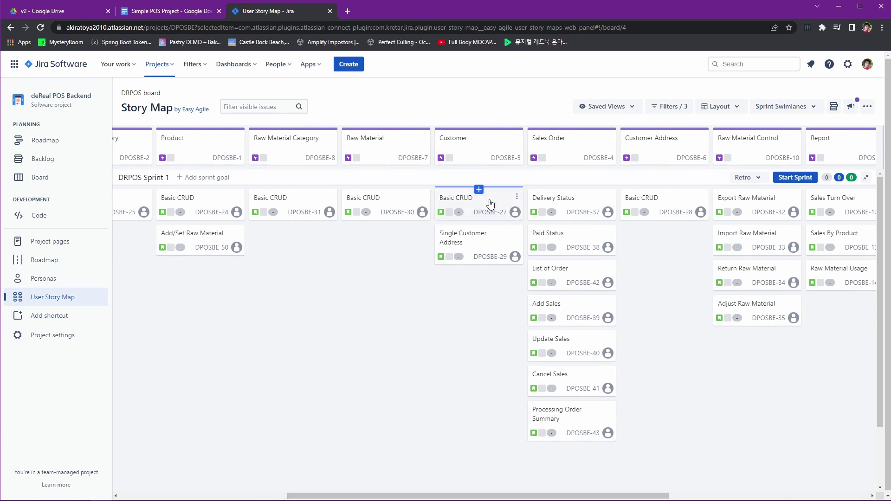
{"action": "mouse_move", "coordinate": [483, 268]}
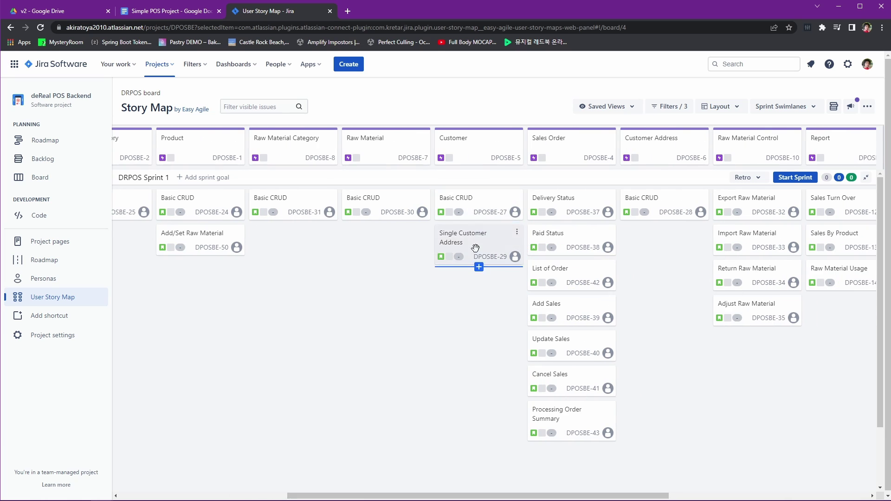
{"action": "left_click_drag", "start_coordinate": [643, 146], "coordinate": [550, 158]}
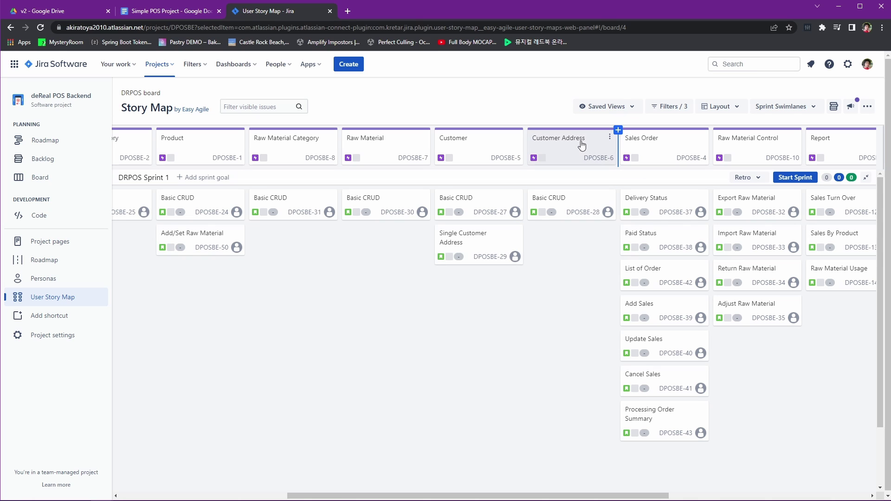
- Delete the Customer Address epic from its issue details
{"action": "left_click", "coordinate": [610, 137]}
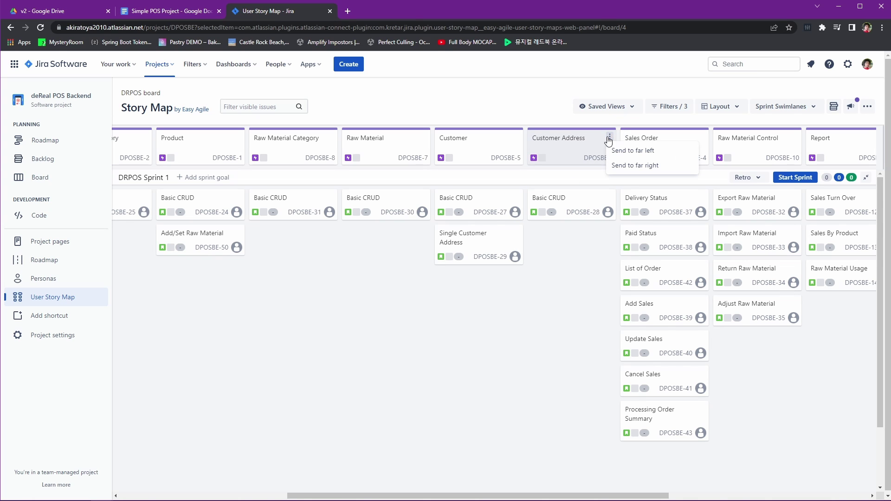
{"action": "key", "text": "Escape"}
{"action": "left_click", "coordinate": [571, 245]}
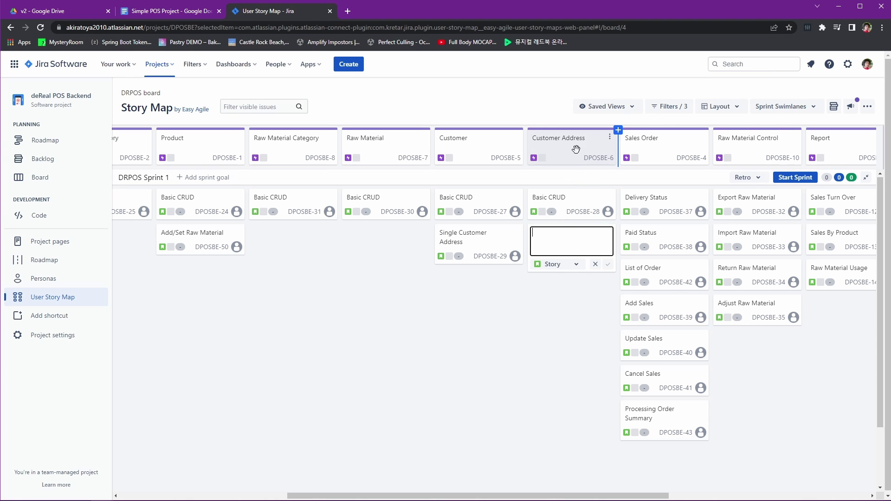
{"action": "left_click", "coordinate": [594, 159]}
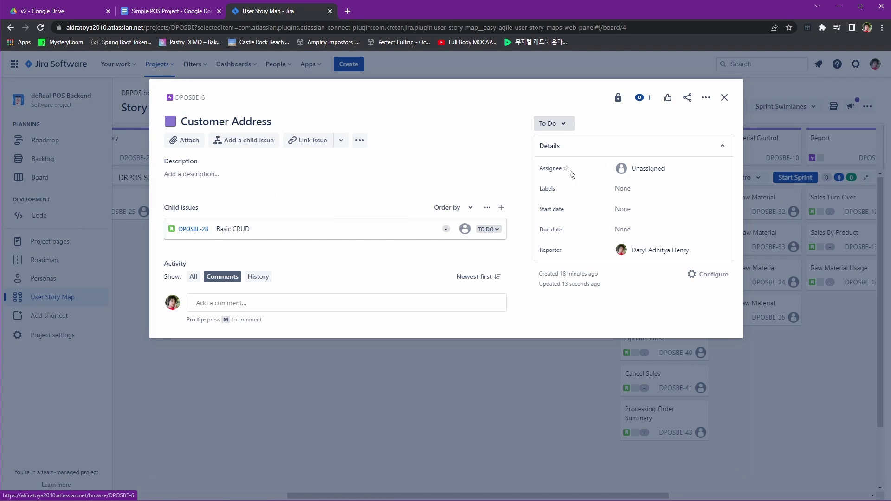
{"action": "left_click", "coordinate": [705, 99]}
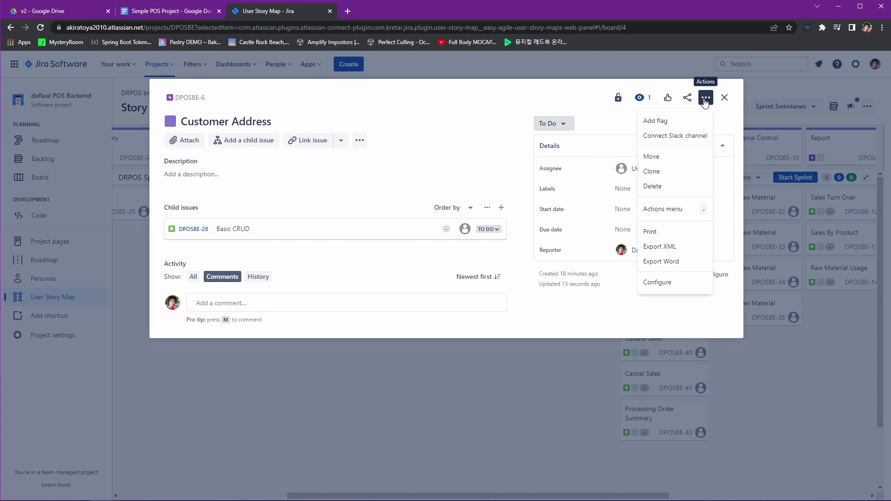
{"action": "left_click", "coordinate": [651, 186]}
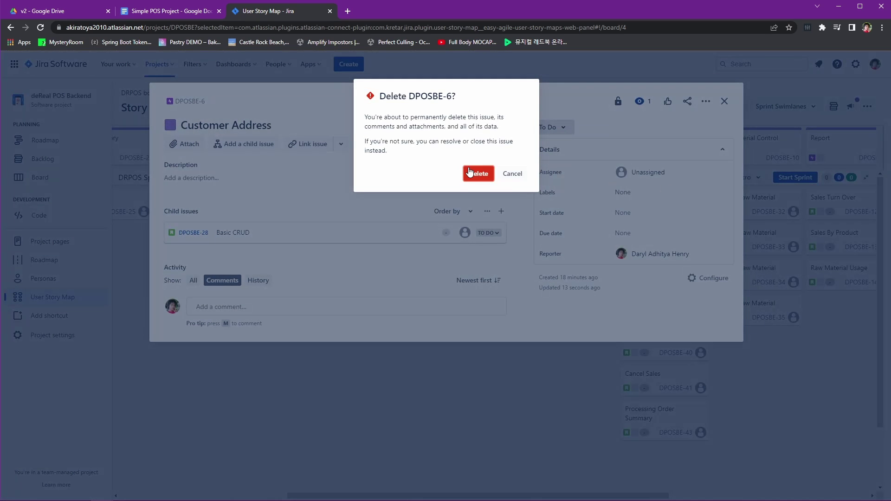
{"action": "left_click", "coordinate": [470, 172]}
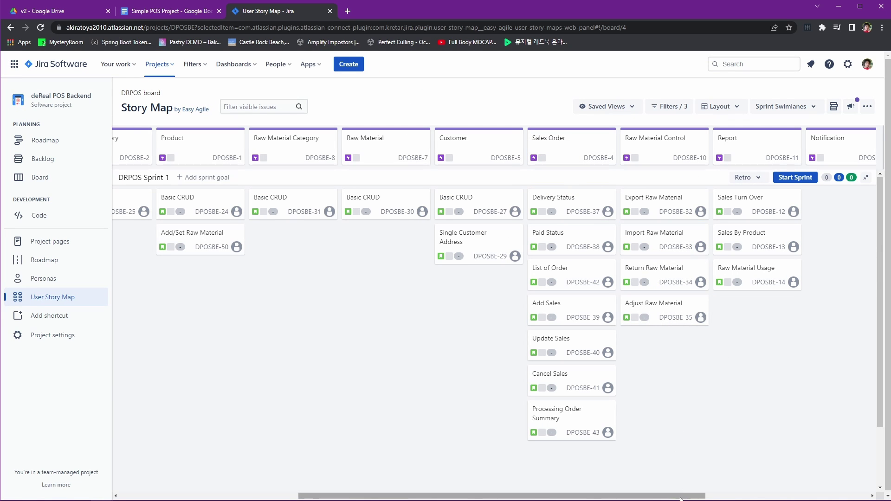
- Permanently delete the Branch epic DPOSBE-15 from its issue details
{"action": "left_click_drag", "start_coordinate": [679, 497], "coordinate": [844, 325]}
{"action": "mouse_move", "coordinate": [842, 146]}
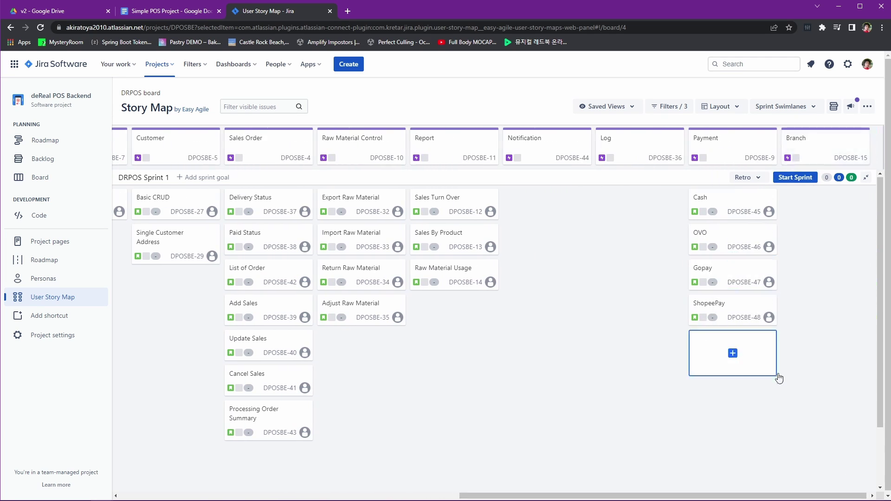
{"action": "left_click", "coordinate": [864, 140]}
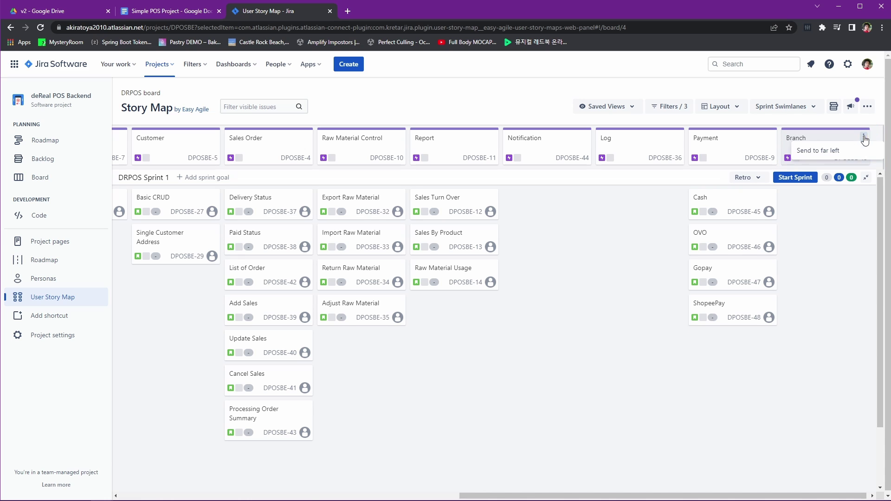
{"action": "left_click", "coordinate": [852, 161]}
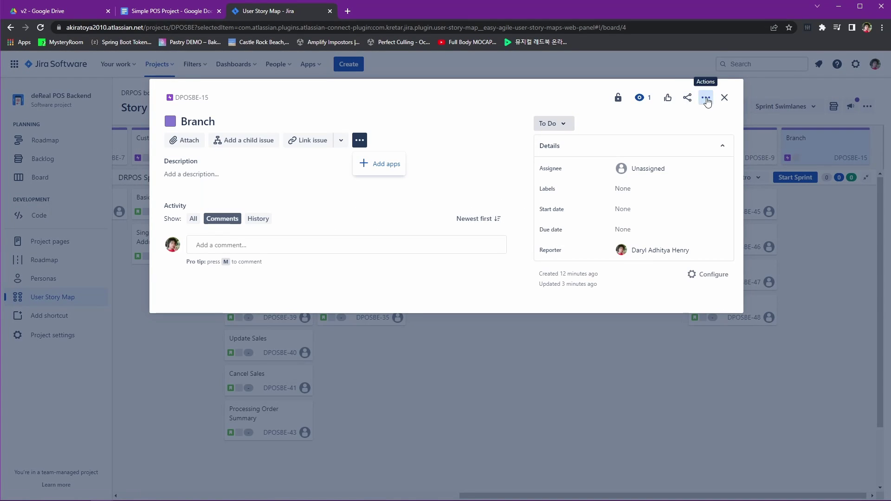
{"action": "left_click", "coordinate": [706, 98]}
{"action": "left_click", "coordinate": [683, 187]}
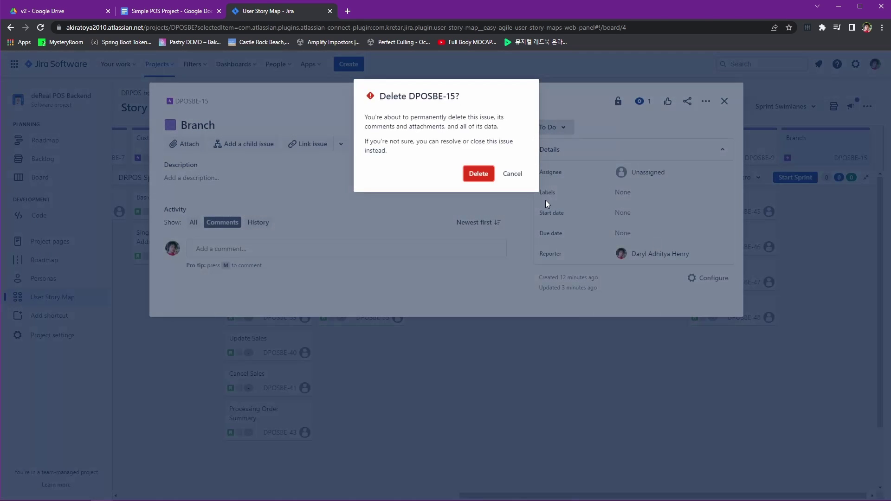
{"action": "left_click", "coordinate": [479, 173]}
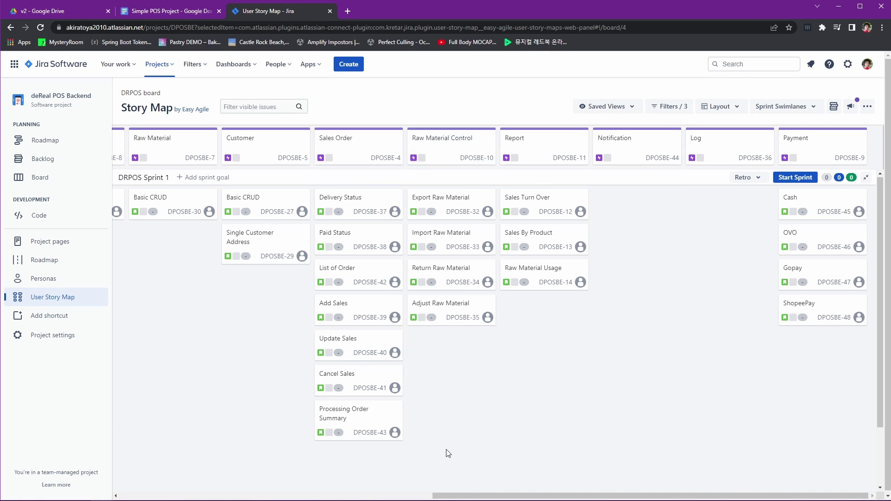
- Place Raw Material Control after Raw Material and Notification between Sales Order and Report
{"action": "left_click_drag", "start_coordinate": [497, 496], "coordinate": [388, 496]}
{"action": "left_click_drag", "start_coordinate": [658, 143], "coordinate": [457, 146]}
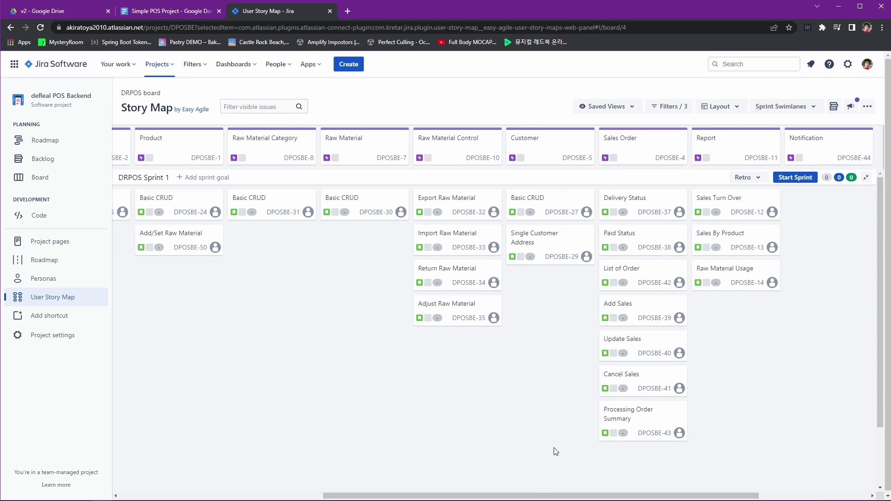
{"action": "left_click_drag", "start_coordinate": [540, 496], "coordinate": [630, 497]}
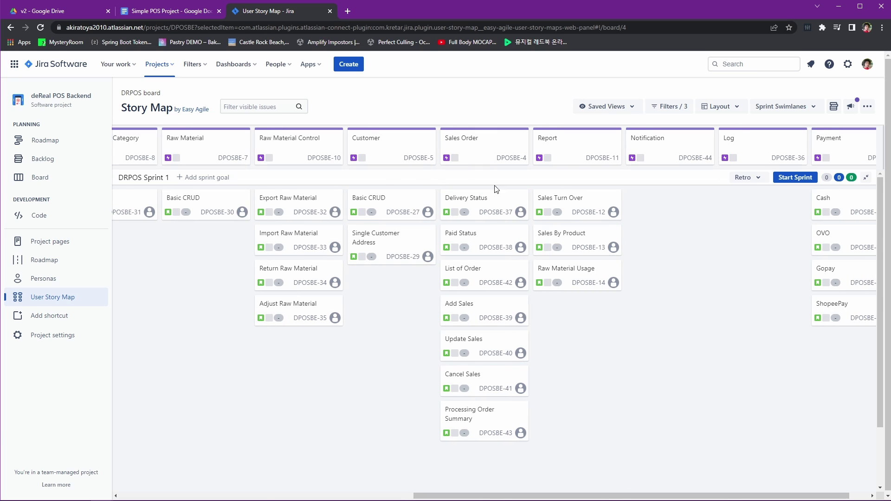
{"action": "left_click_drag", "start_coordinate": [663, 497], "coordinate": [681, 496]}
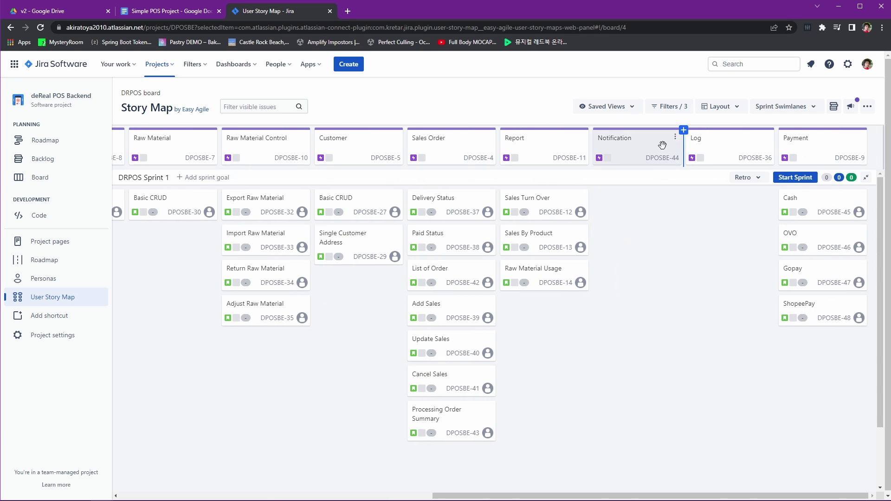
{"action": "left_click_drag", "start_coordinate": [662, 145], "coordinate": [529, 149]}
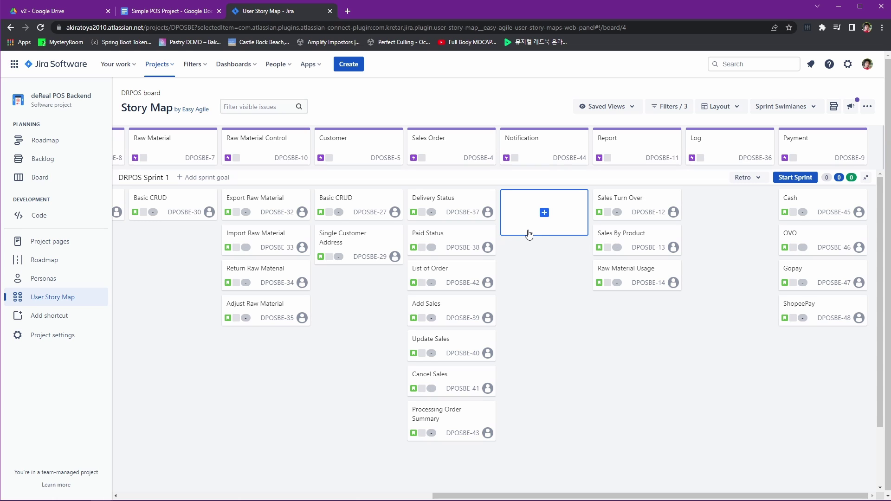
- Add 'Notification List' and 'Notification by Email' stories under the Notification epic
{"action": "left_click", "coordinate": [528, 217]}
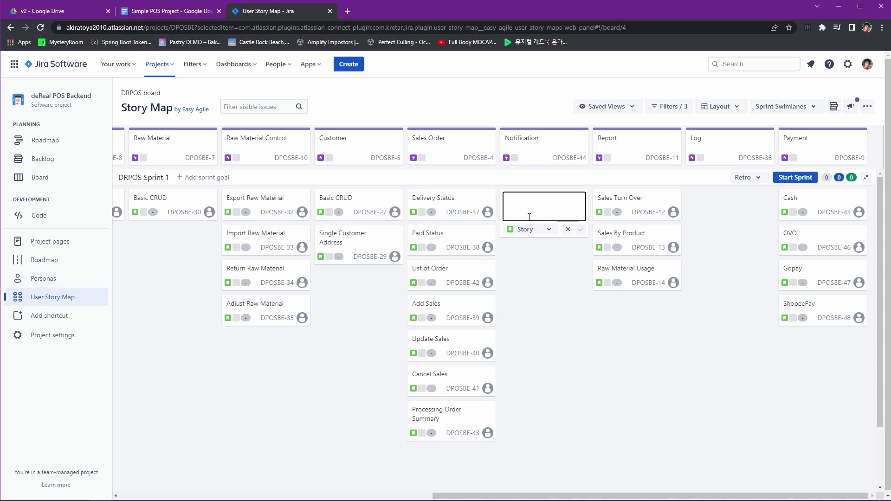
{"action": "type", "text": "Notification List"}
{"action": "key", "text": "Return"}
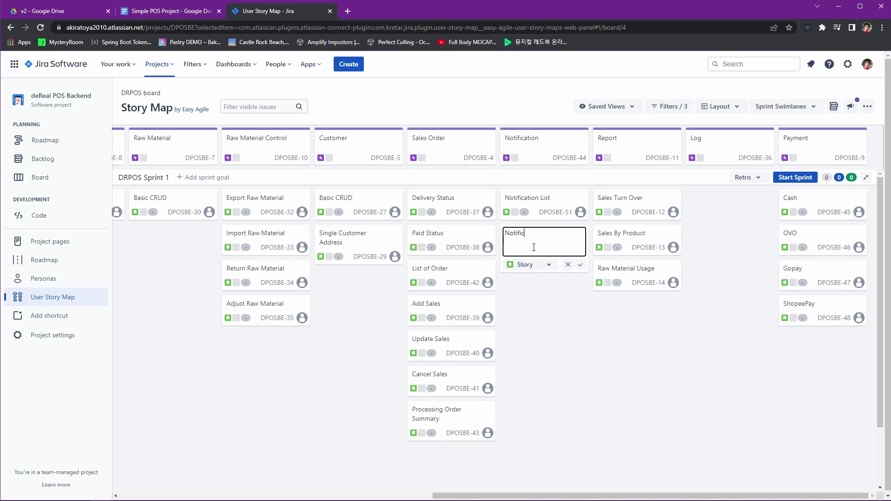
{"action": "type", "text": "il"}
{"action": "key", "text": "Return"}
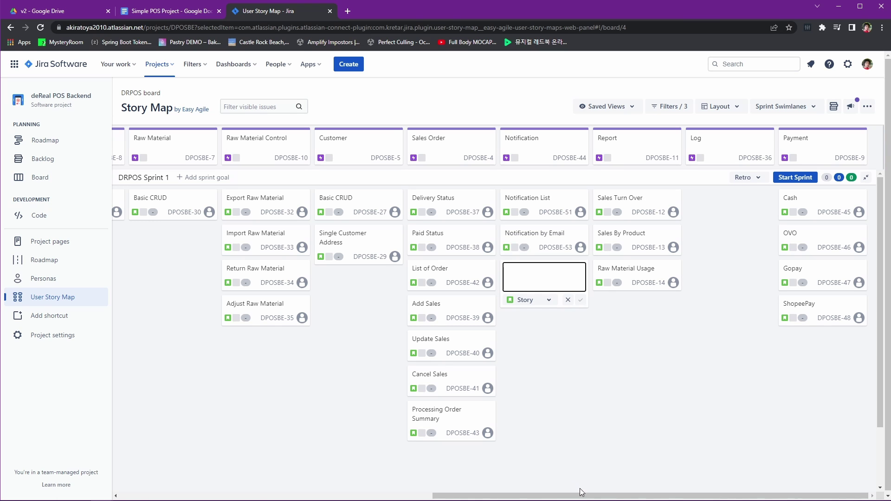
{"action": "left_click_drag", "start_coordinate": [566, 495], "coordinate": [176, 460]}
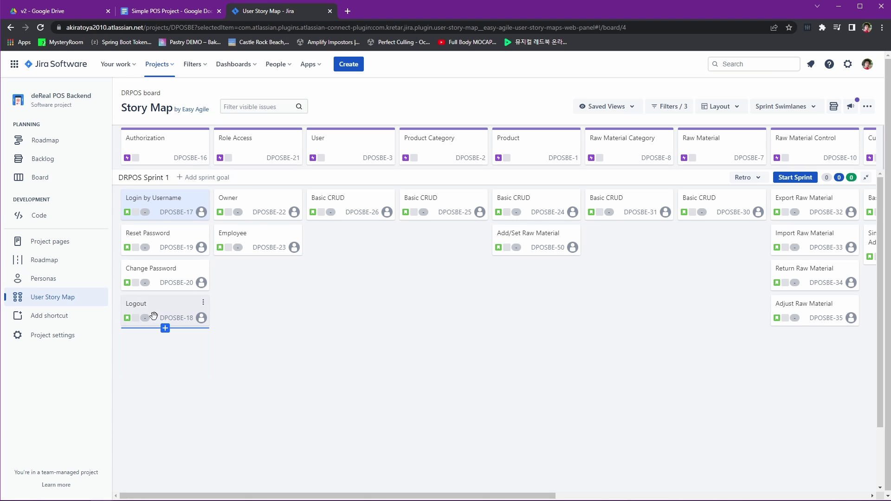
- Save the description 'Must have email field' on Authorization epic DPOSBE-16 and close its details
{"action": "left_click", "coordinate": [203, 136]}
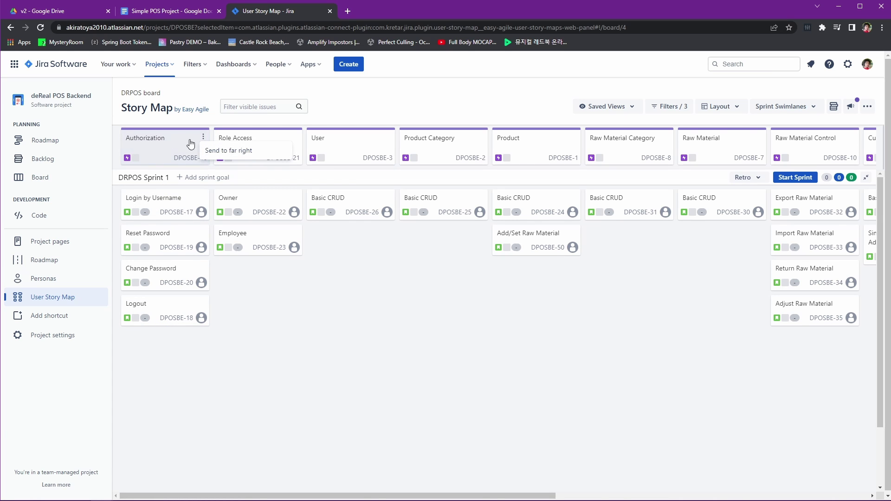
{"action": "left_click", "coordinate": [182, 160]}
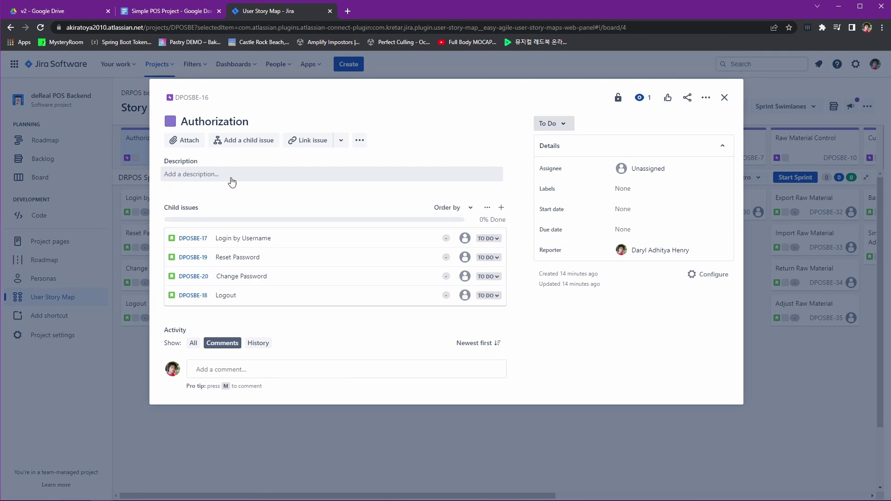
{"action": "left_click", "coordinate": [223, 176]}
{"action": "type", "text": "Must have email field"}
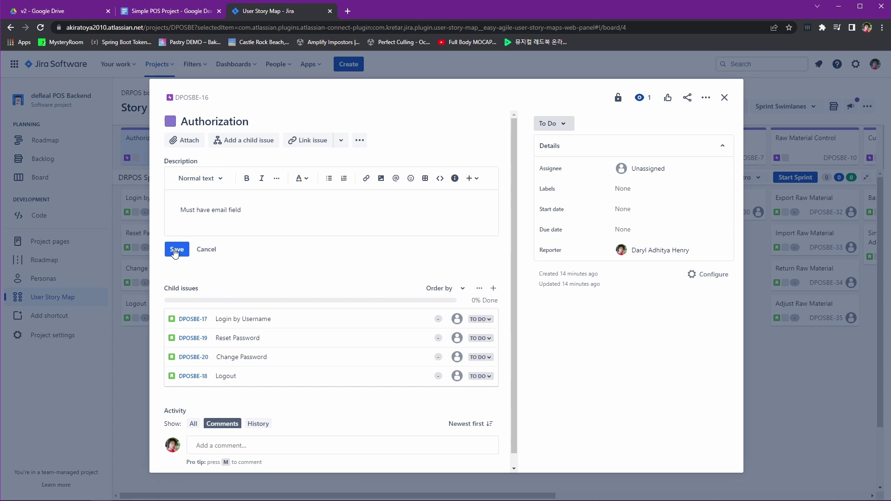
{"action": "left_click", "coordinate": [177, 249]}
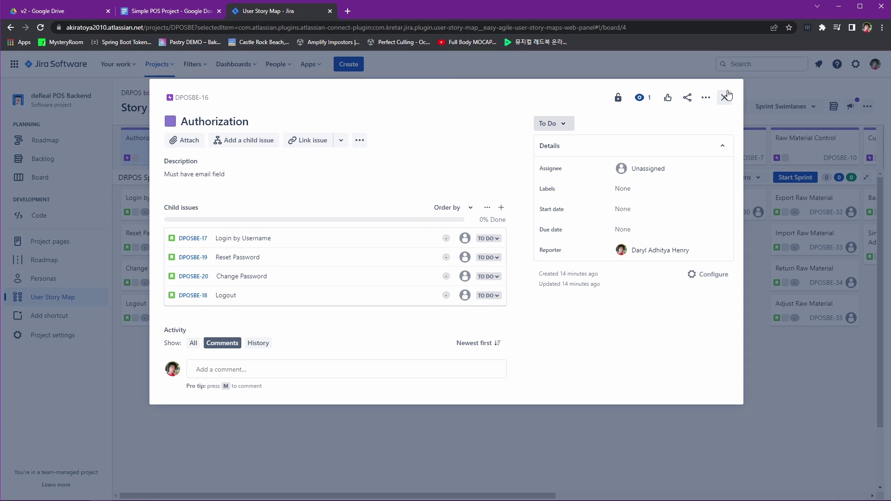
{"action": "left_click", "coordinate": [724, 98]}
{"action": "left_click", "coordinate": [659, 495]}
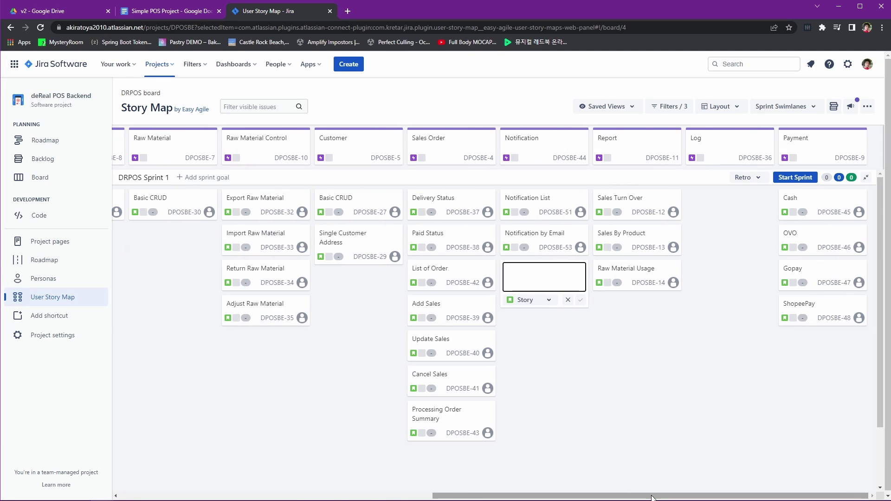
- Discard the empty new stories started under Sales Order
{"action": "left_click", "coordinate": [567, 300]}
{"action": "mouse_move", "coordinate": [666, 337]}
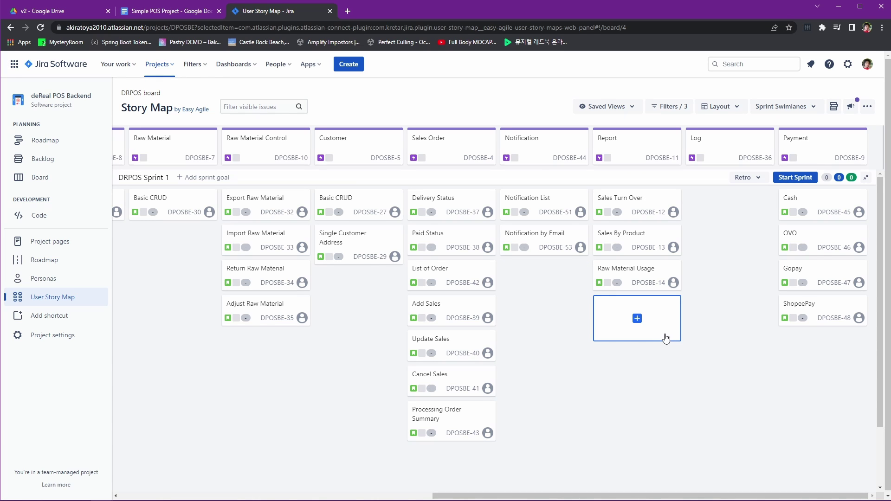
{"action": "mouse_move", "coordinate": [533, 275]}
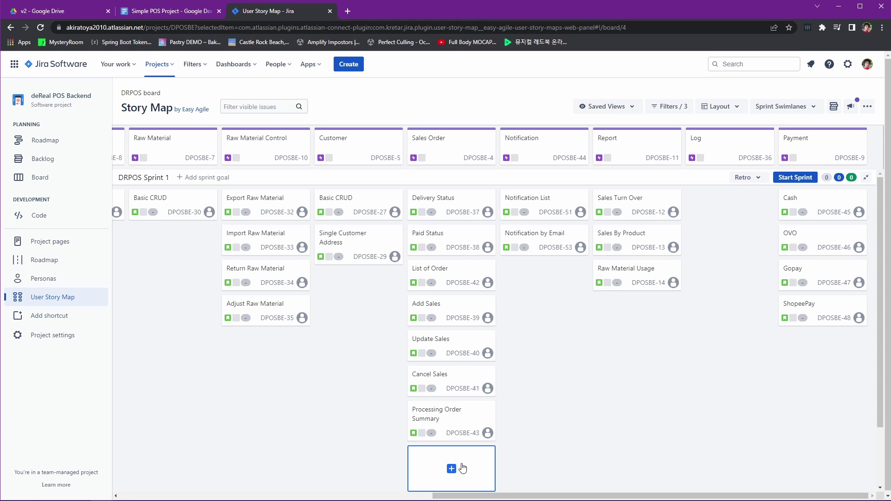
{"action": "left_click", "coordinate": [451, 468]}
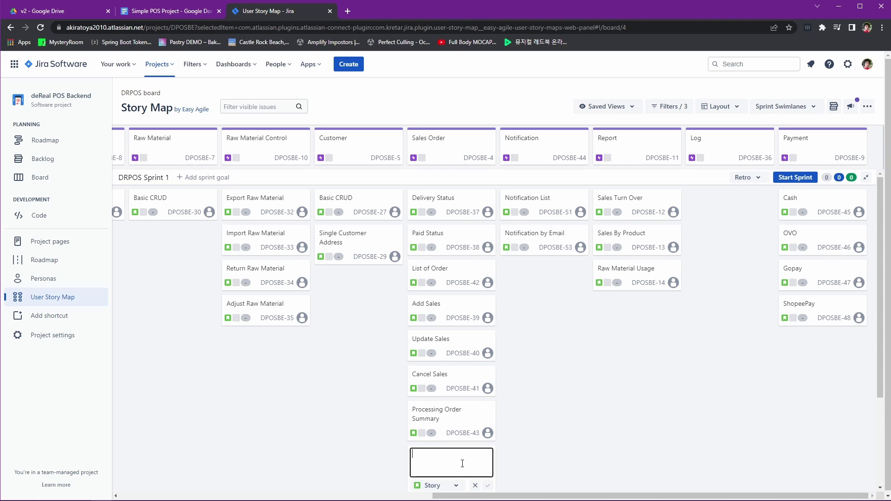
{"action": "left_click", "coordinate": [477, 486]}
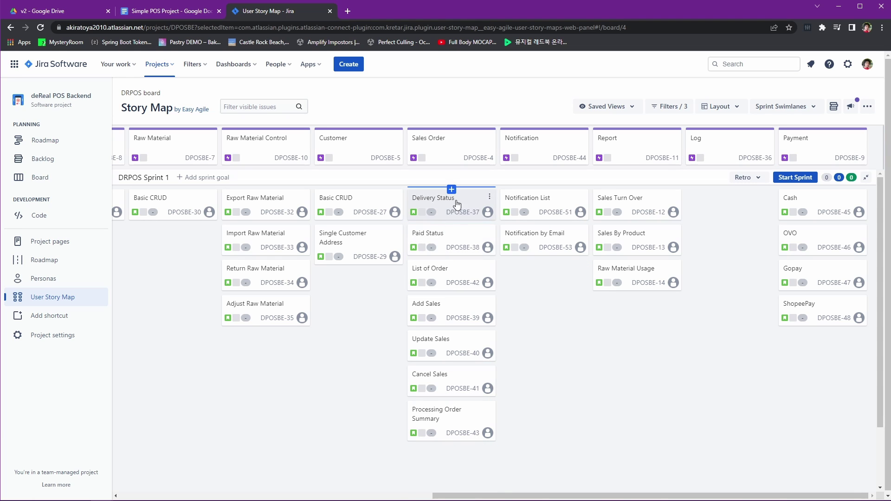
- Prefix 'Update' to the Delivery Status and Paid Status stories, then drag Payment between Notification and Report
{"action": "left_click", "coordinate": [447, 201]}
{"action": "left_click", "coordinate": [426, 200]}
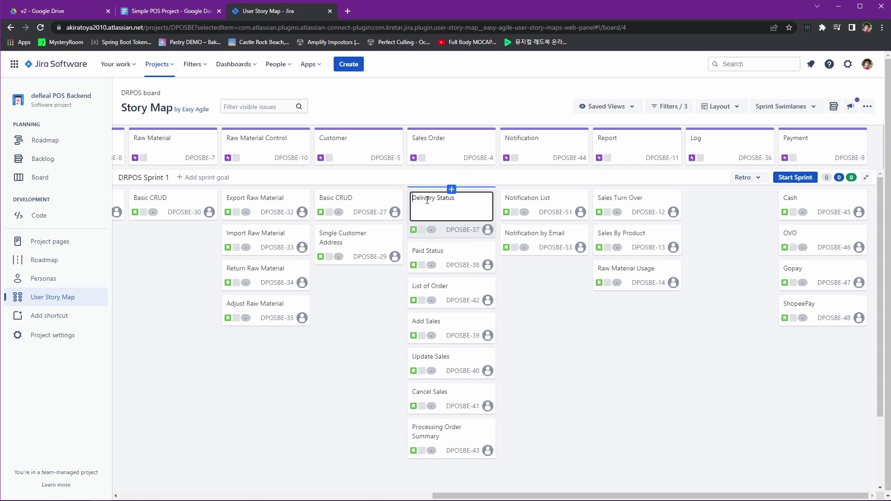
{"action": "type", "text": "Update"}
{"action": "key", "text": "Return"}
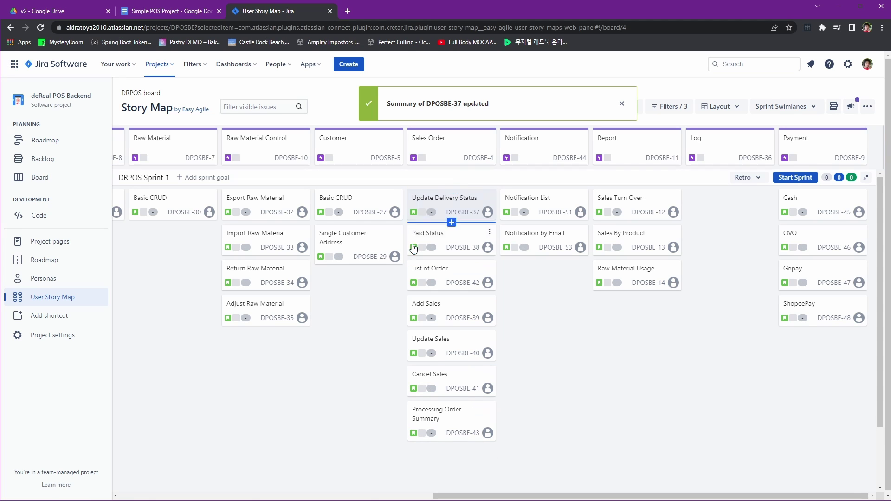
{"action": "left_click", "coordinate": [417, 235]}
{"action": "left_click", "coordinate": [427, 234]}
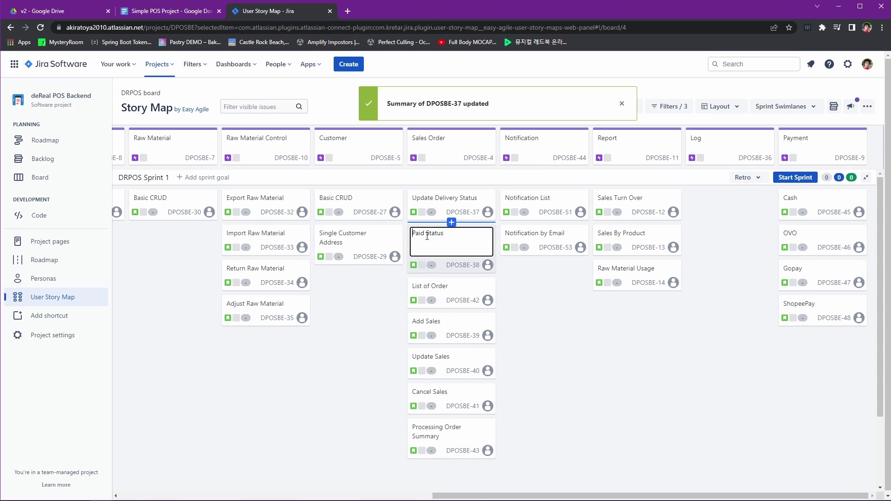
{"action": "type", "text": "Update"}
{"action": "key", "text": "Return"}
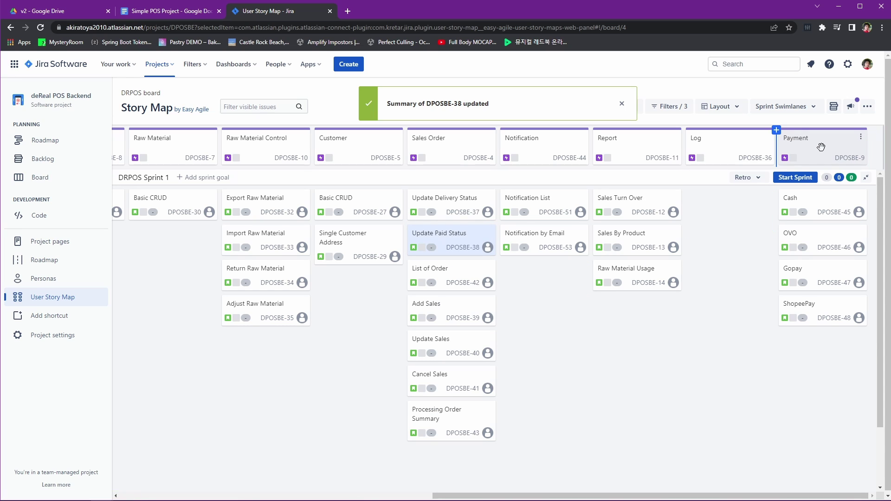
{"action": "left_click_drag", "start_coordinate": [821, 147], "coordinate": [672, 144]}
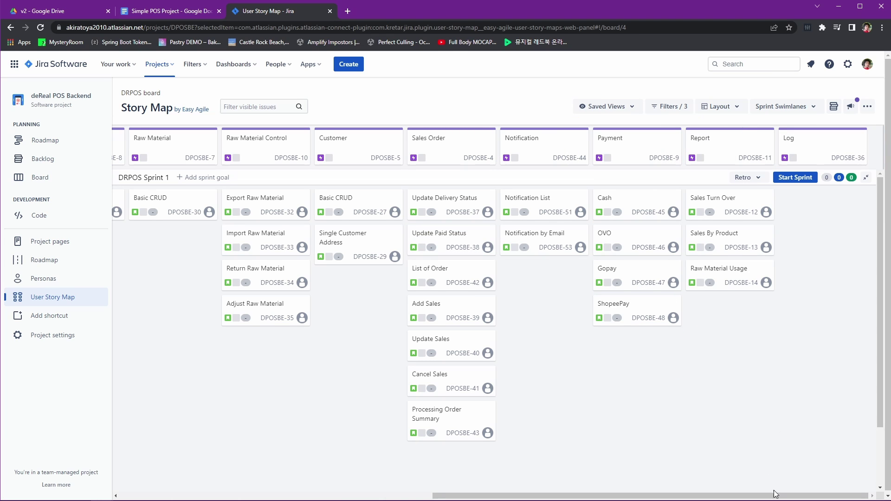
{"action": "left_click_drag", "start_coordinate": [774, 496], "coordinate": [706, 495]}
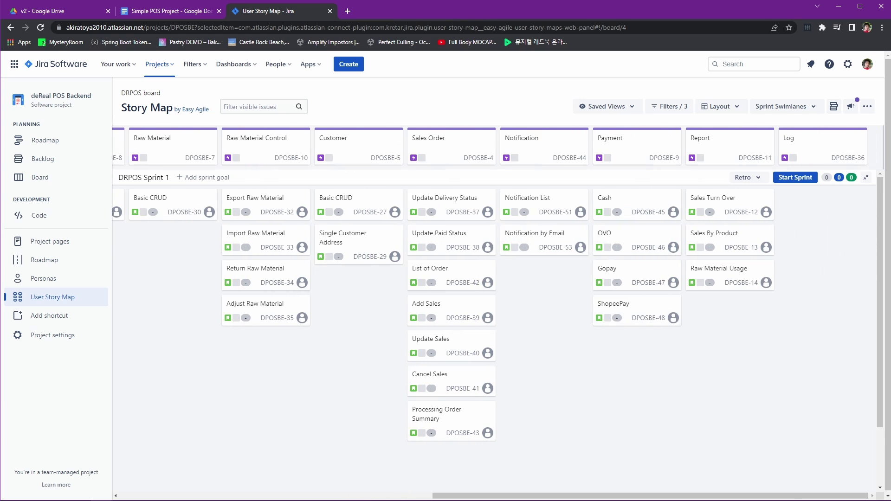